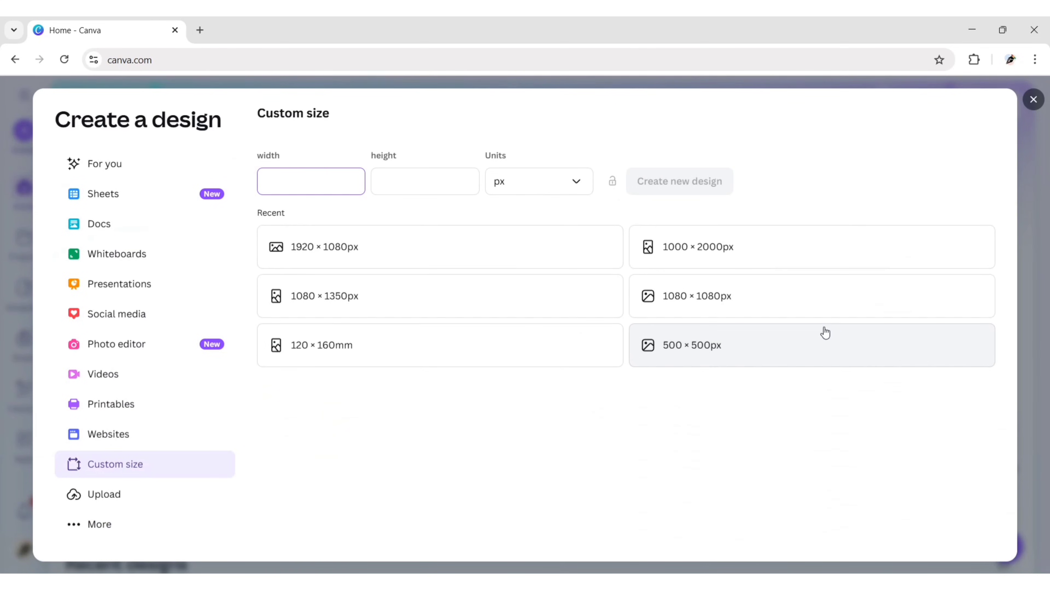
Create a new custom-size design 1080 px wide and 1350 px high.
{"action": "type", "text": "080"}
{"action": "key", "text": "Tab"}
{"action": "type", "text": "135"}
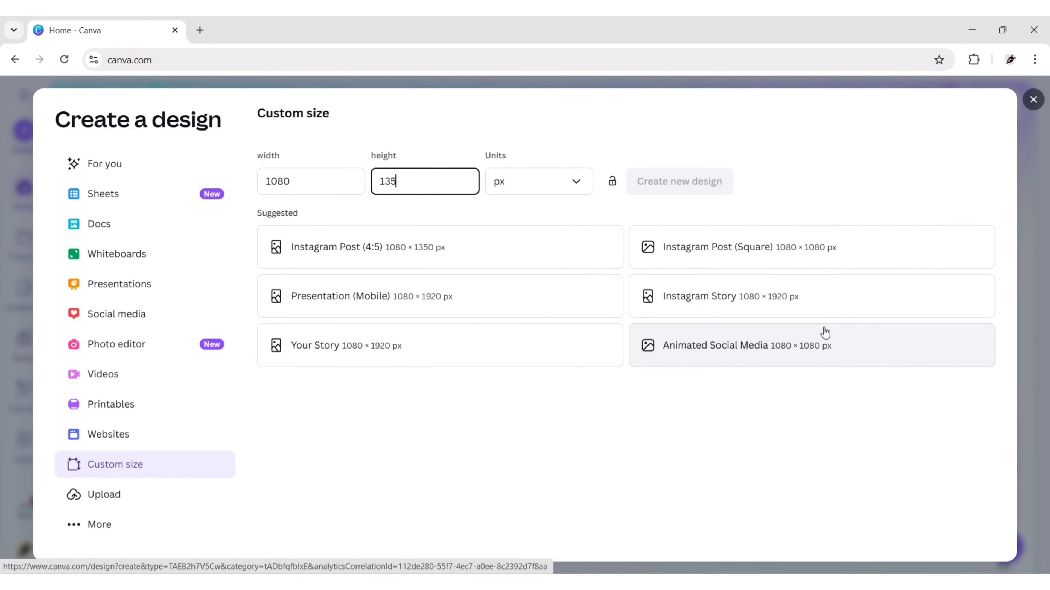
{"action": "type", "text": "0"}
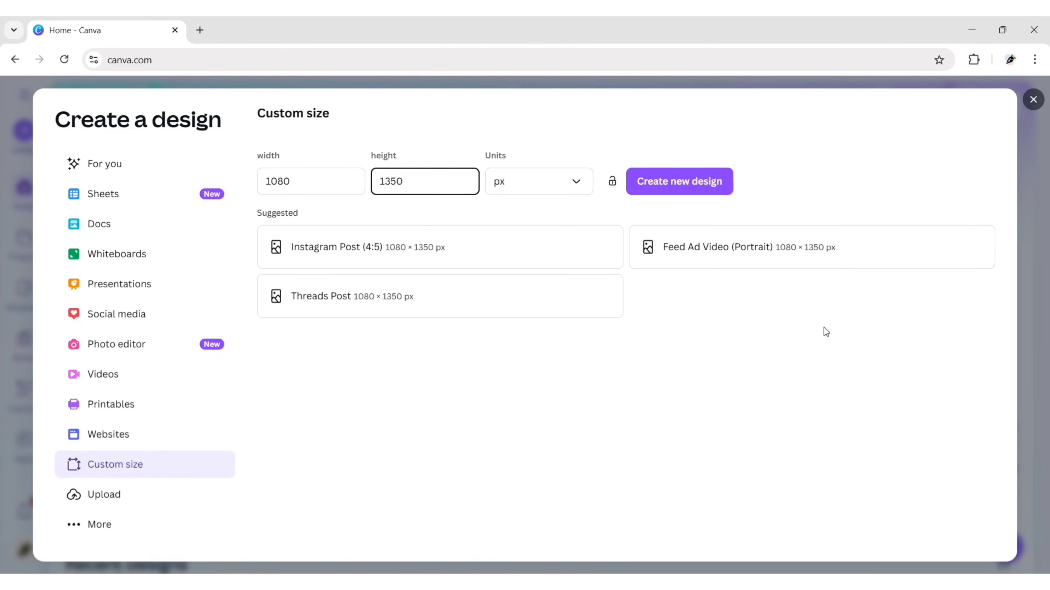
{"action": "left_click", "coordinate": [675, 182]}
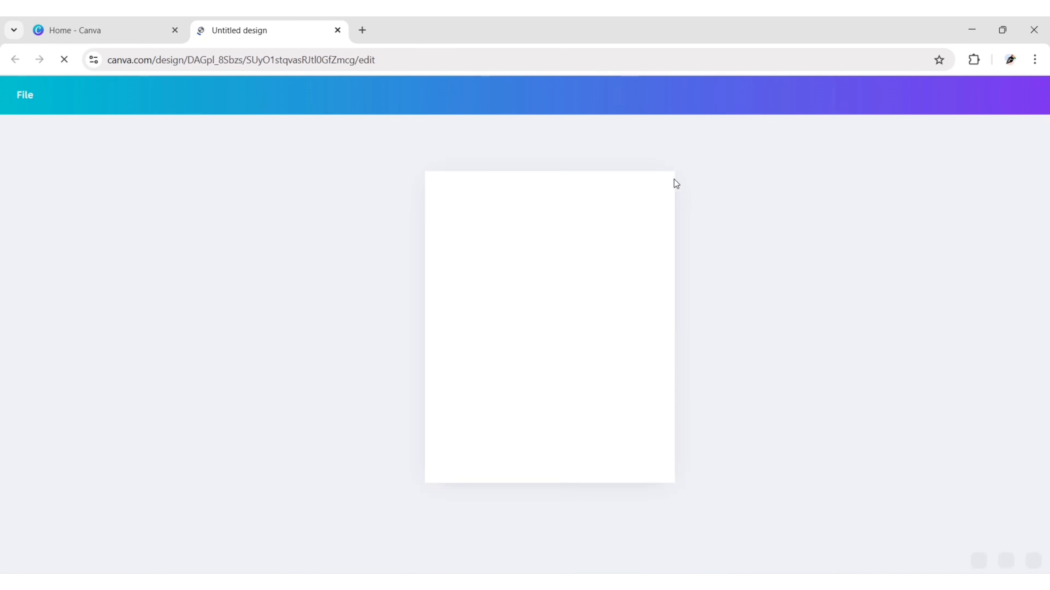
Name the design "Mobile Ad Poster Design".
{"action": "type", "text": "Mobile A"}
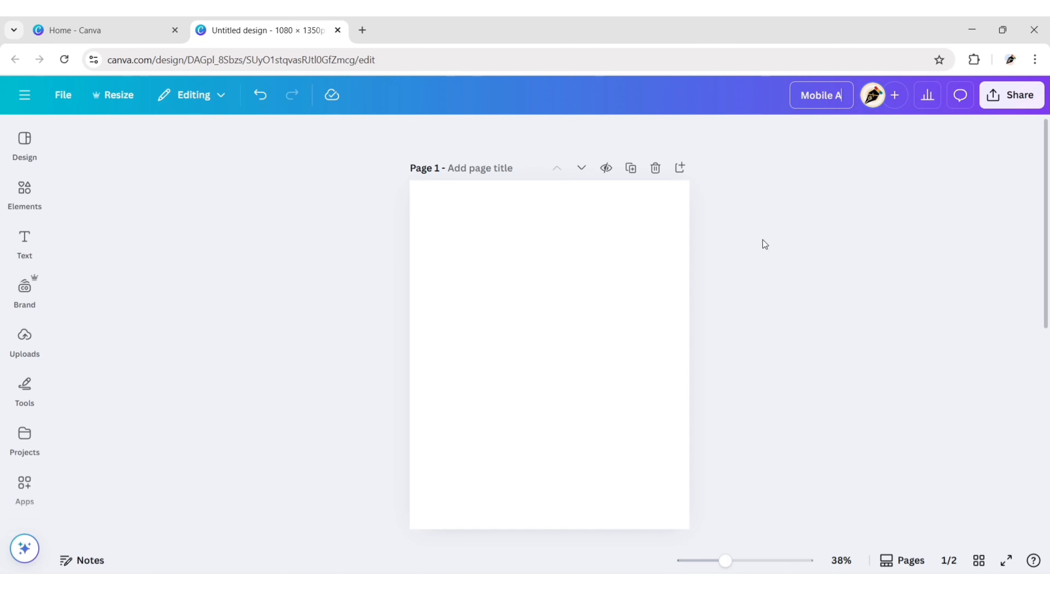
{"action": "type", "text": "d Poster Design"}
{"action": "key", "text": "Return"}
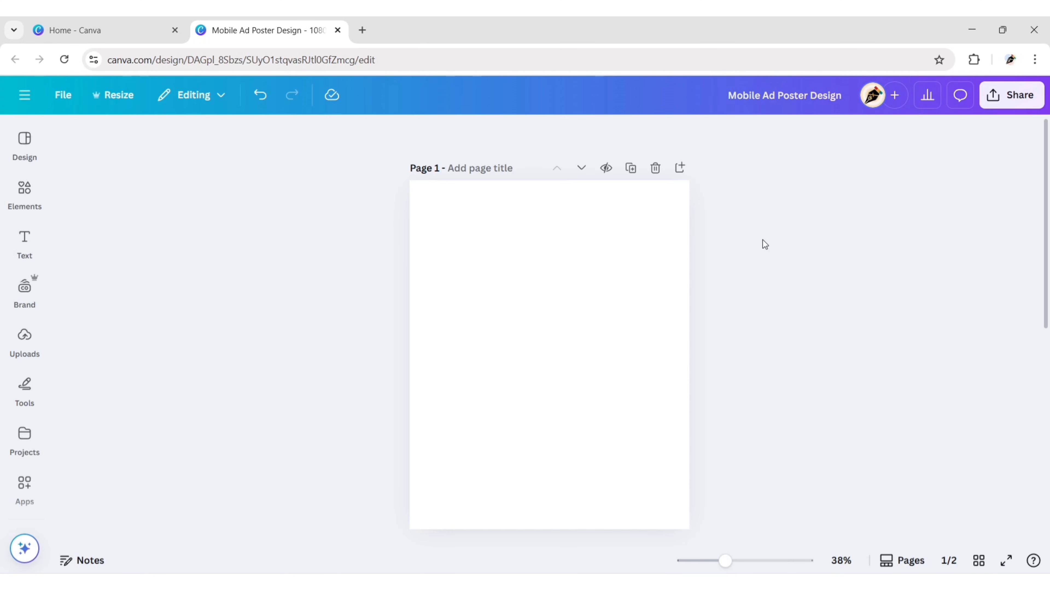
Place the uploaded green phone image on the page.
{"action": "left_click", "coordinate": [25, 337]}
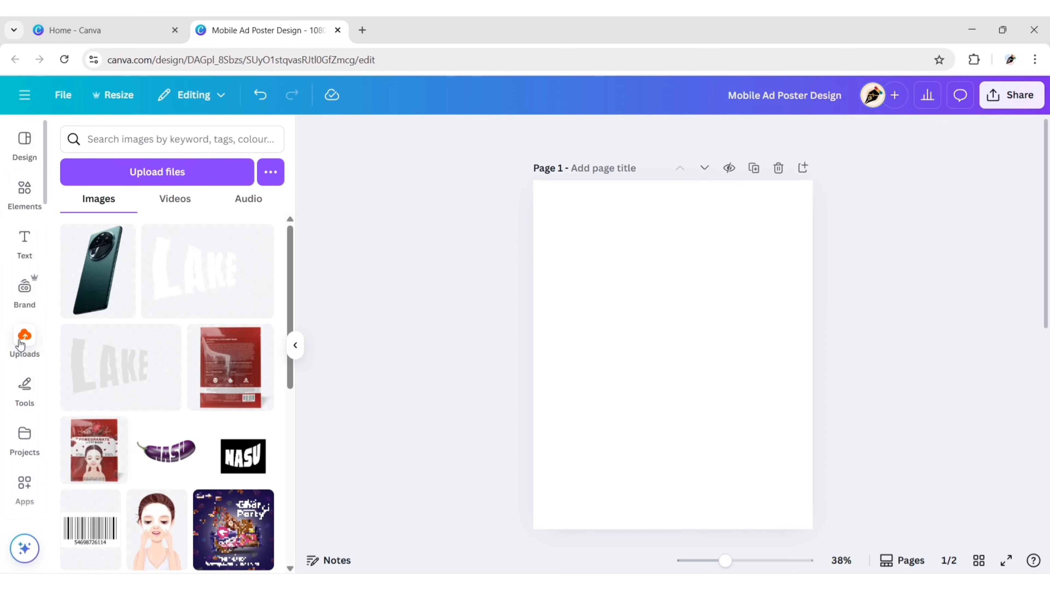
{"action": "left_click", "coordinate": [96, 281]}
{"action": "left_click", "coordinate": [295, 345]}
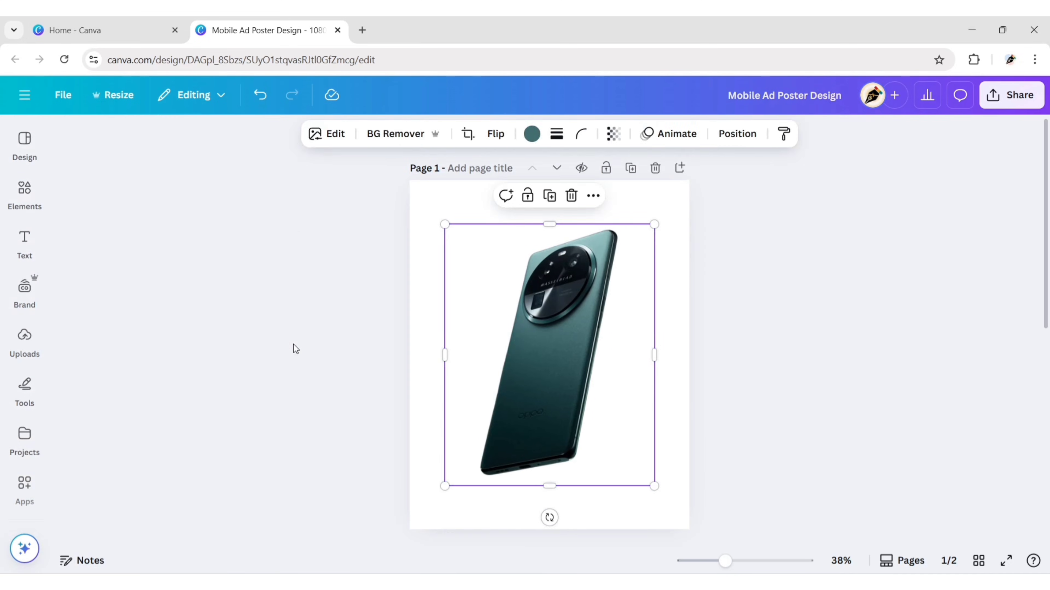
Search the elements for "stones" and add the photo of a pile of smooth beige pebbles to the page.
{"action": "left_click", "coordinate": [41, 197]}
{"action": "type", "text": "stones"}
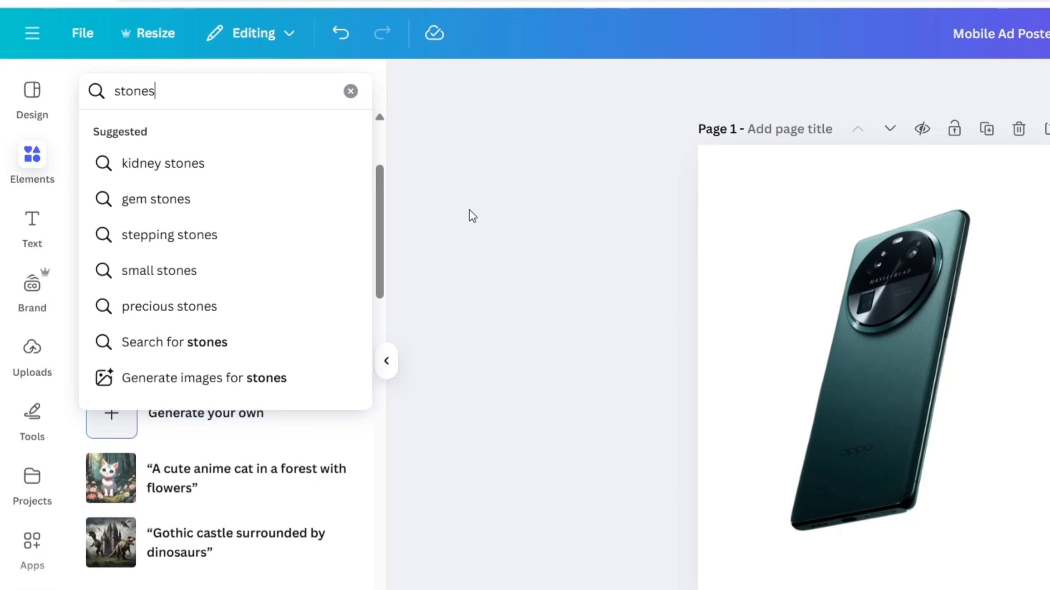
{"action": "key", "text": "Return"}
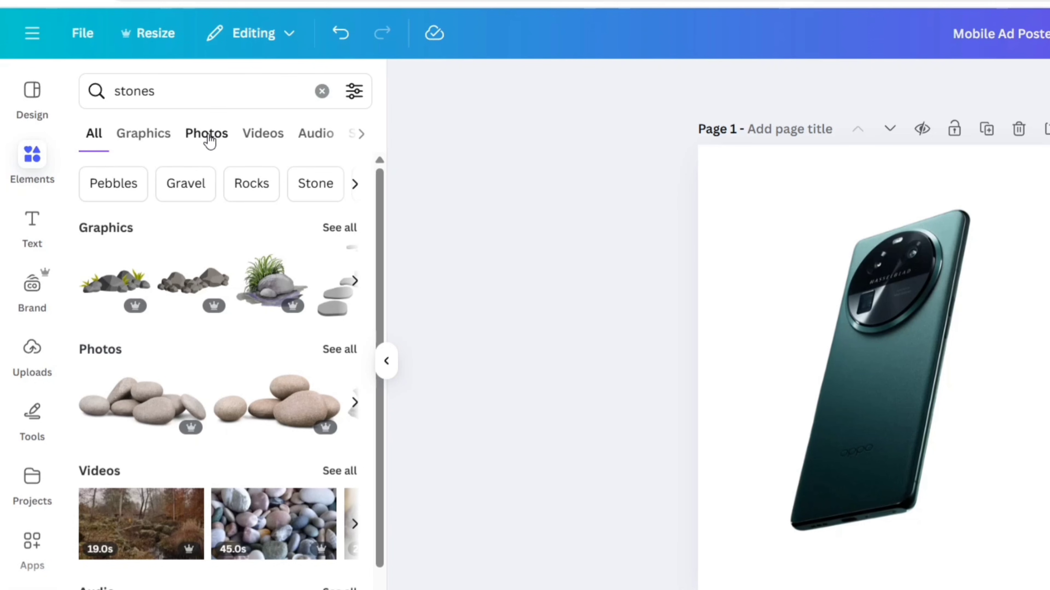
{"action": "left_click", "coordinate": [206, 134]}
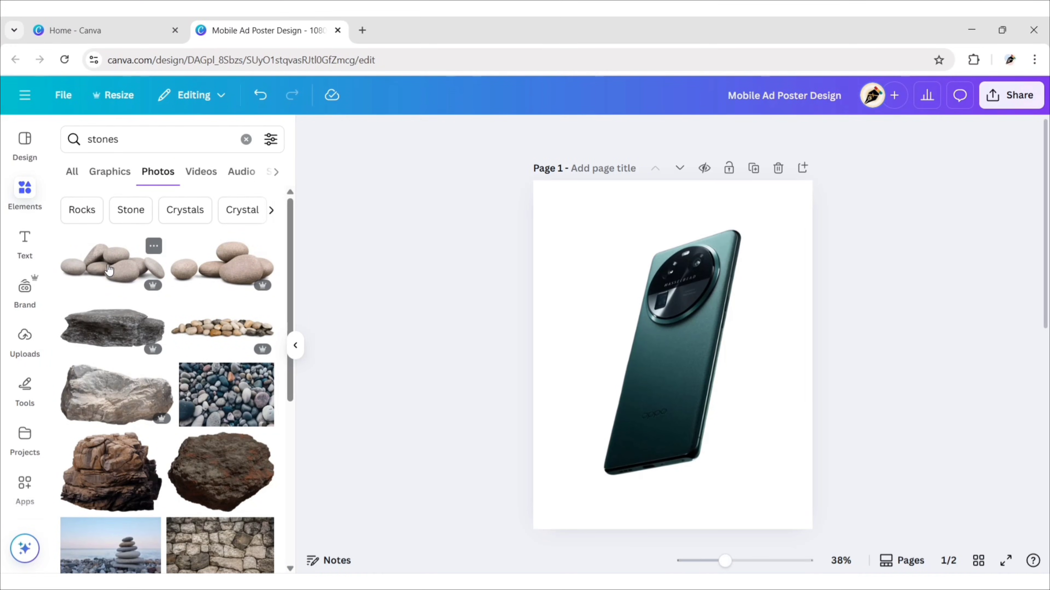
{"action": "left_click", "coordinate": [109, 270]}
{"action": "left_click", "coordinate": [295, 345]}
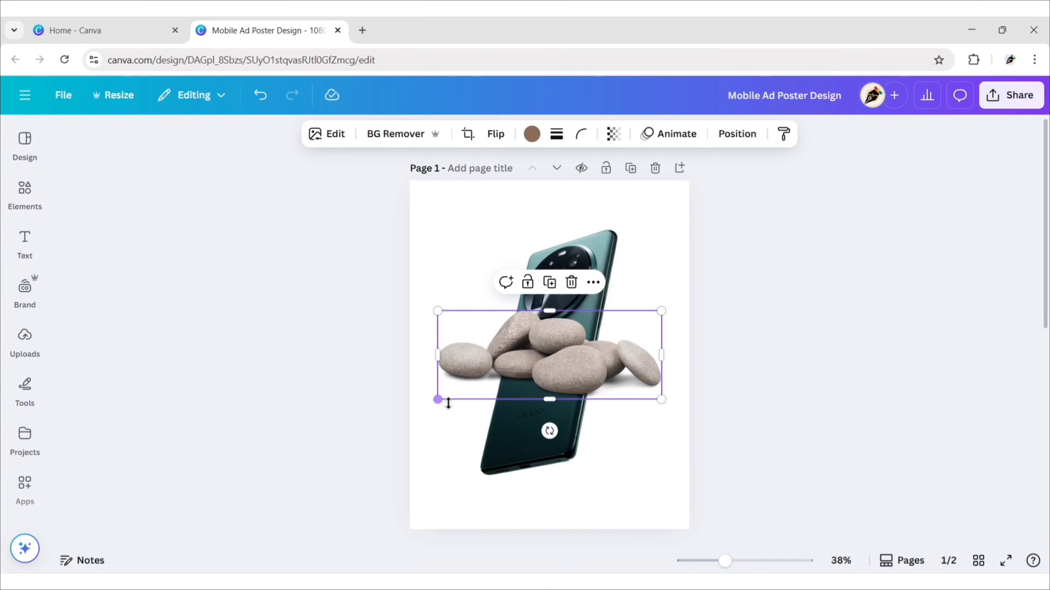
Move the pebbles to the lower part of the page over the phone's base and flip them horizontally.
{"action": "left_click_drag", "start_coordinate": [558, 350], "coordinate": [528, 466]}
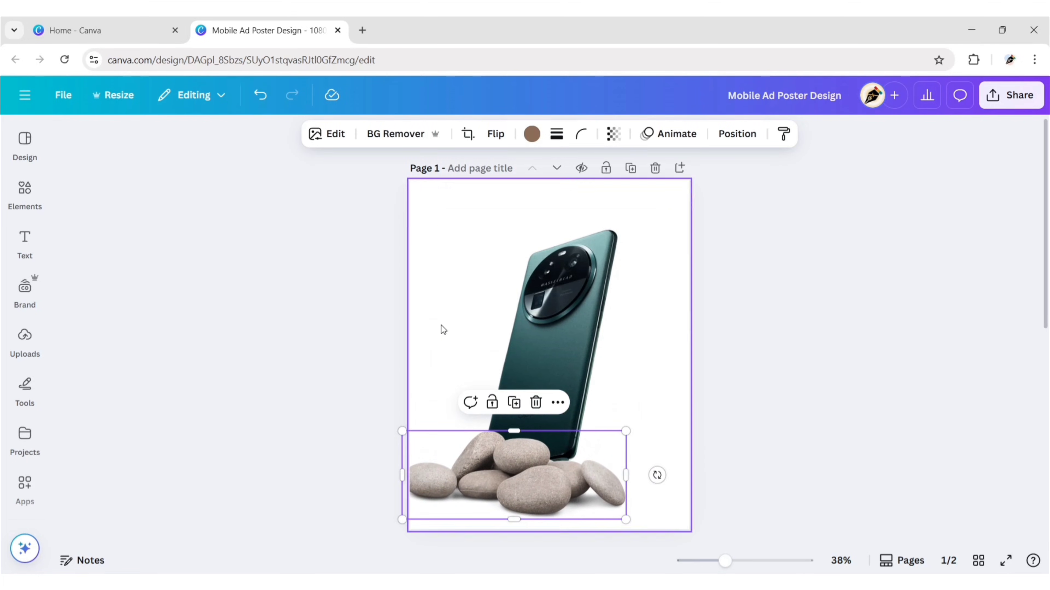
{"action": "left_click", "coordinate": [496, 135]}
{"action": "left_click", "coordinate": [508, 170]}
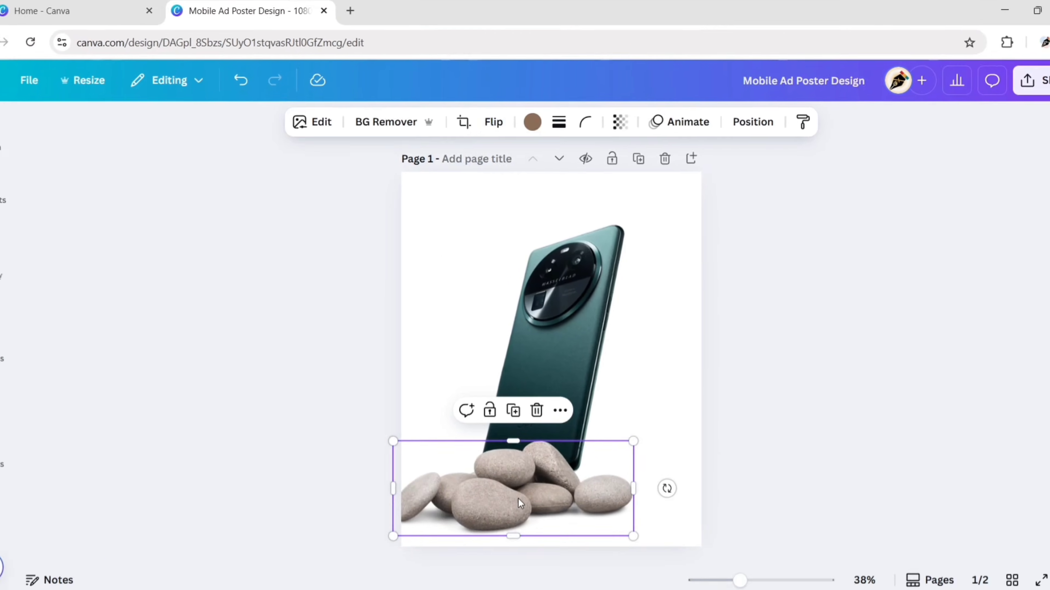
Enlarge the pebbles and shift them so they fill the page's lower left corner and extend past its edges.
{"action": "left_click_drag", "start_coordinate": [601, 454], "coordinate": [640, 421]}
{"action": "left_click_drag", "start_coordinate": [574, 470], "coordinate": [555, 474]}
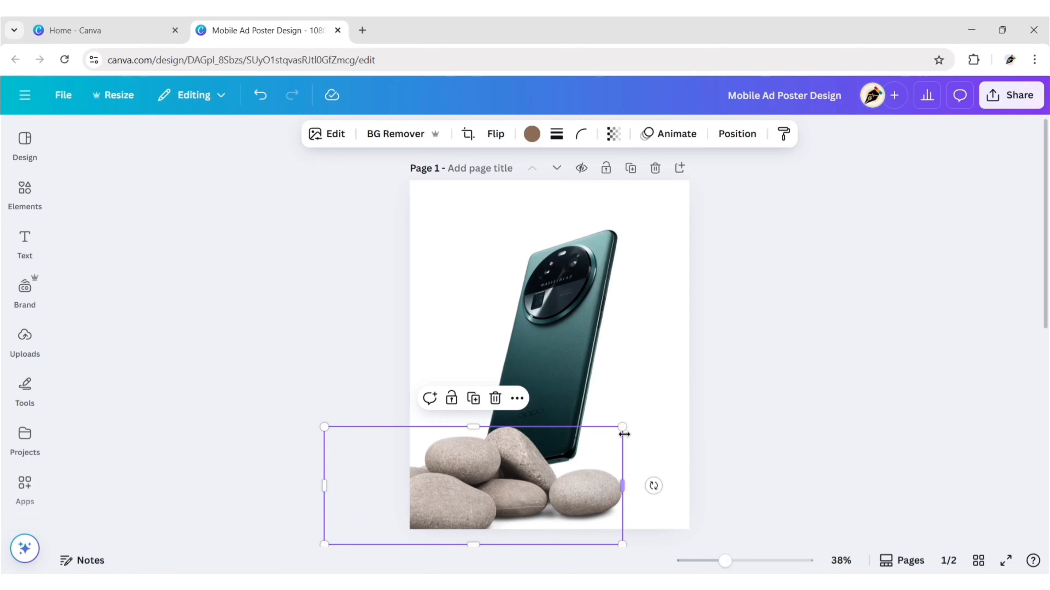
{"action": "left_click_drag", "start_coordinate": [620, 427], "coordinate": [654, 415]}
{"action": "left_click_drag", "start_coordinate": [562, 475], "coordinate": [552, 478]}
{"action": "left_click_drag", "start_coordinate": [647, 417], "coordinate": [666, 412]}
{"action": "left_click_drag", "start_coordinate": [561, 473], "coordinate": [556, 472]}
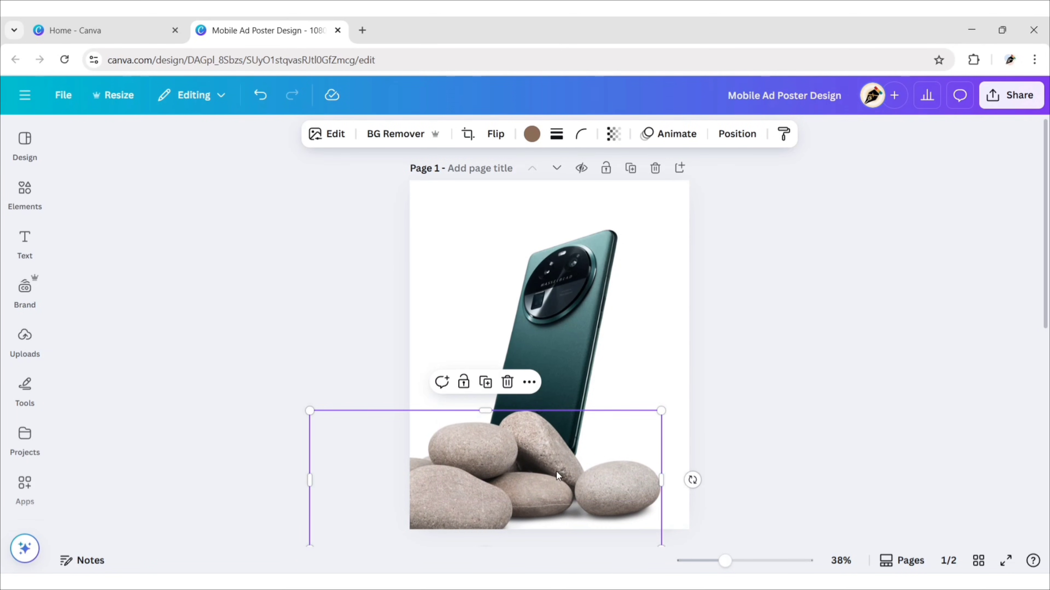
{"action": "left_click", "coordinate": [273, 331]}
Search the elements for "sand" and add the graphic of a wide, faded sand strip to the page.
{"action": "left_click", "coordinate": [25, 188]}
{"action": "left_click", "coordinate": [249, 139]}
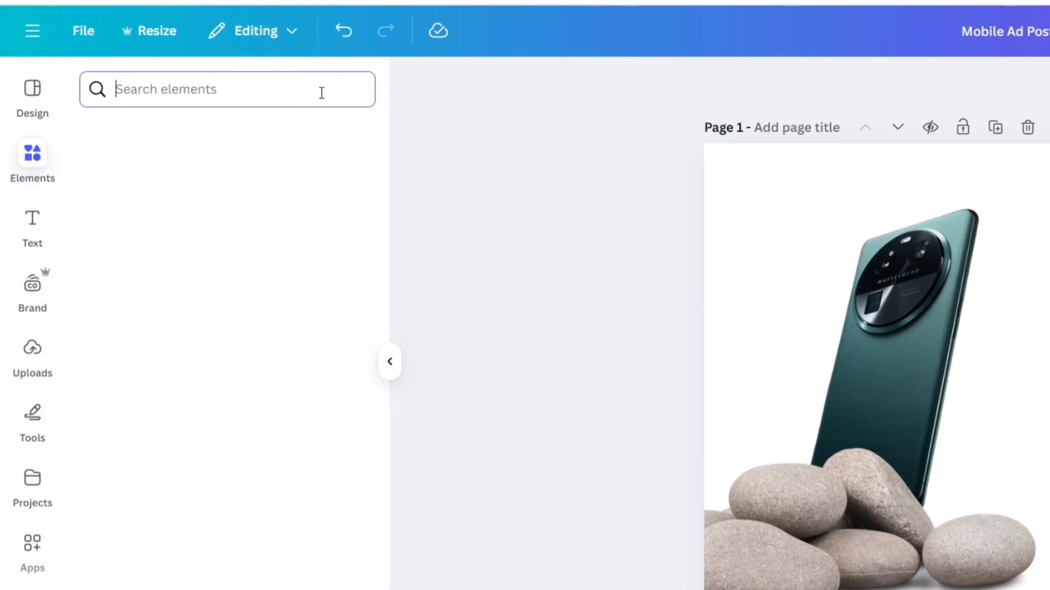
{"action": "type", "text": "sand"}
{"action": "key", "text": "Return"}
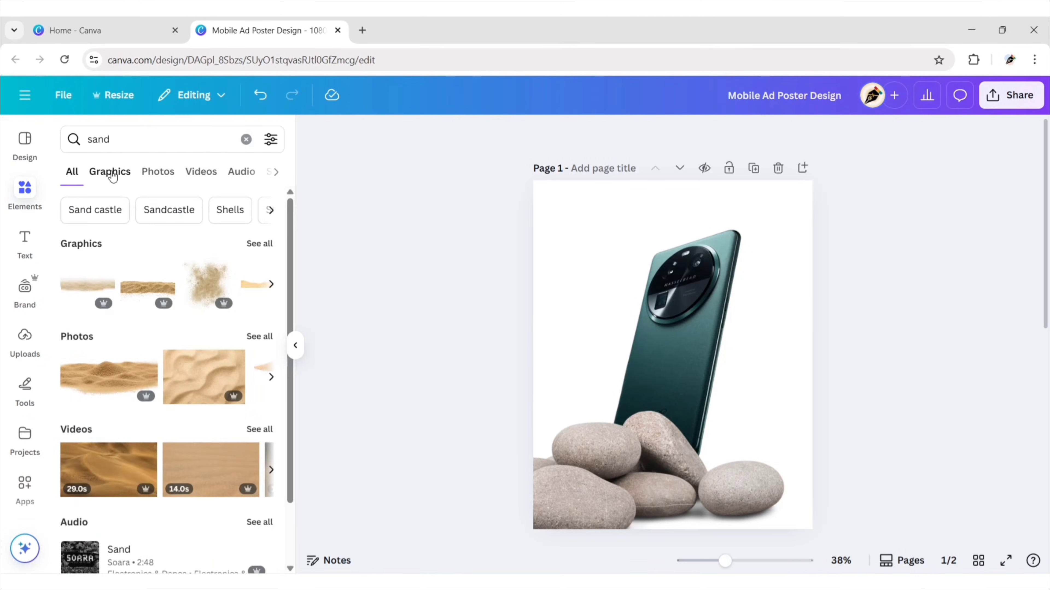
{"action": "left_click", "coordinate": [147, 137]}
{"action": "left_click", "coordinate": [97, 277]}
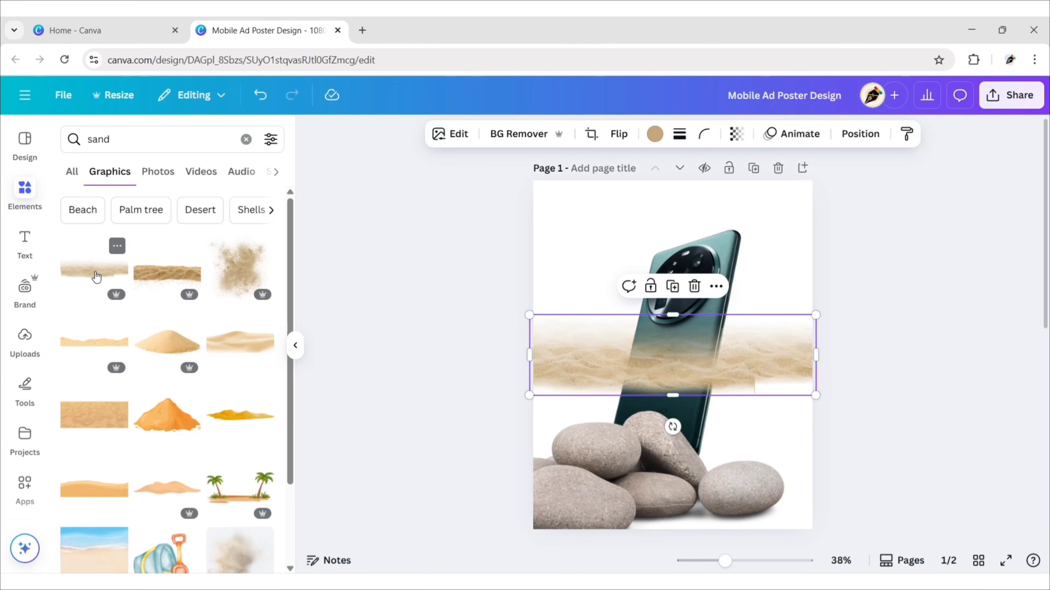
{"action": "left_click", "coordinate": [295, 347]}
Move the sand strip to the page's bottom edge and send it to the back behind the pebbles.
{"action": "left_click_drag", "start_coordinate": [581, 363], "coordinate": [582, 524]}
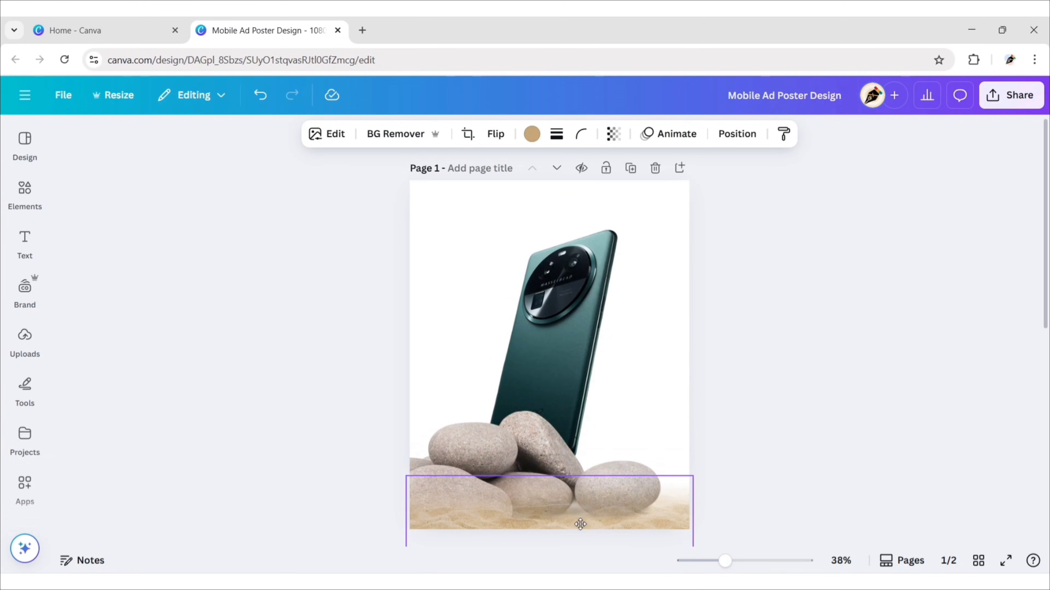
{"action": "left_click", "coordinate": [736, 134]}
{"action": "left_click", "coordinate": [247, 244]}
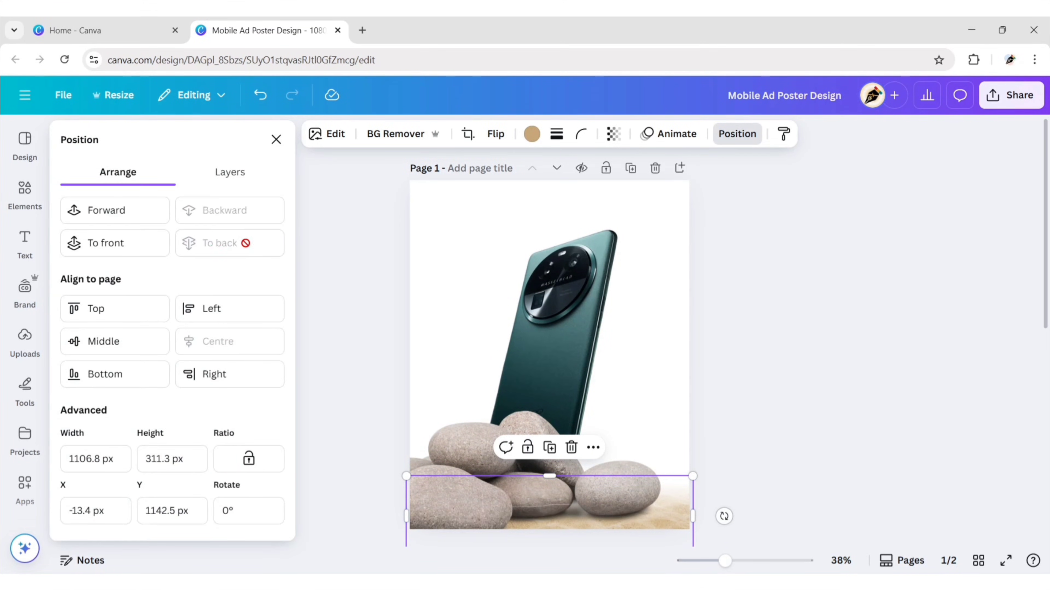
{"action": "left_click", "coordinate": [276, 140]}
Apply the Tundra filter from the Cool group to the pebbles image.
{"action": "left_click", "coordinate": [460, 494]}
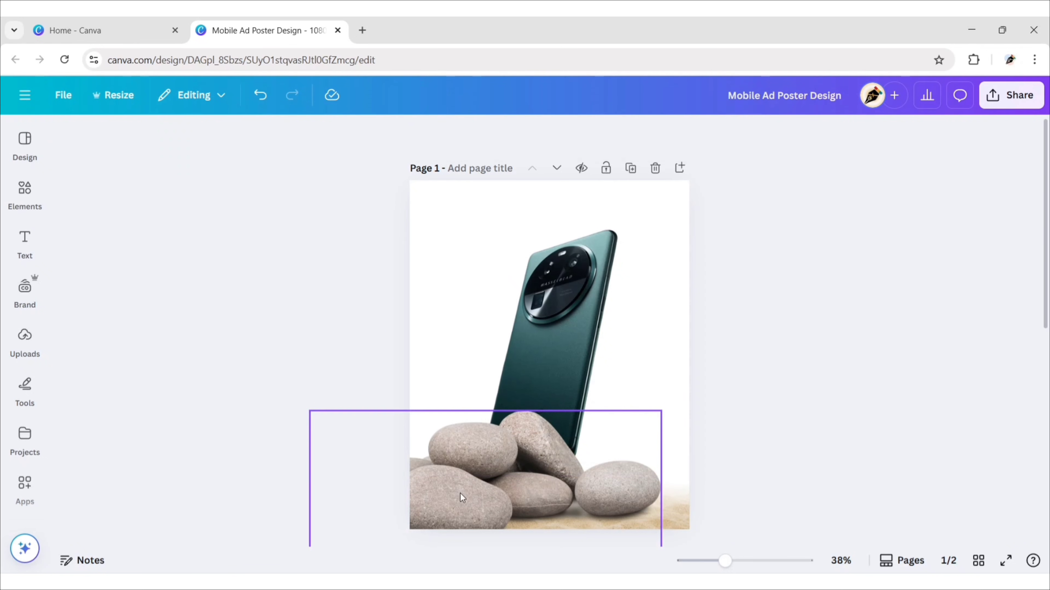
{"action": "left_click", "coordinate": [329, 135]}
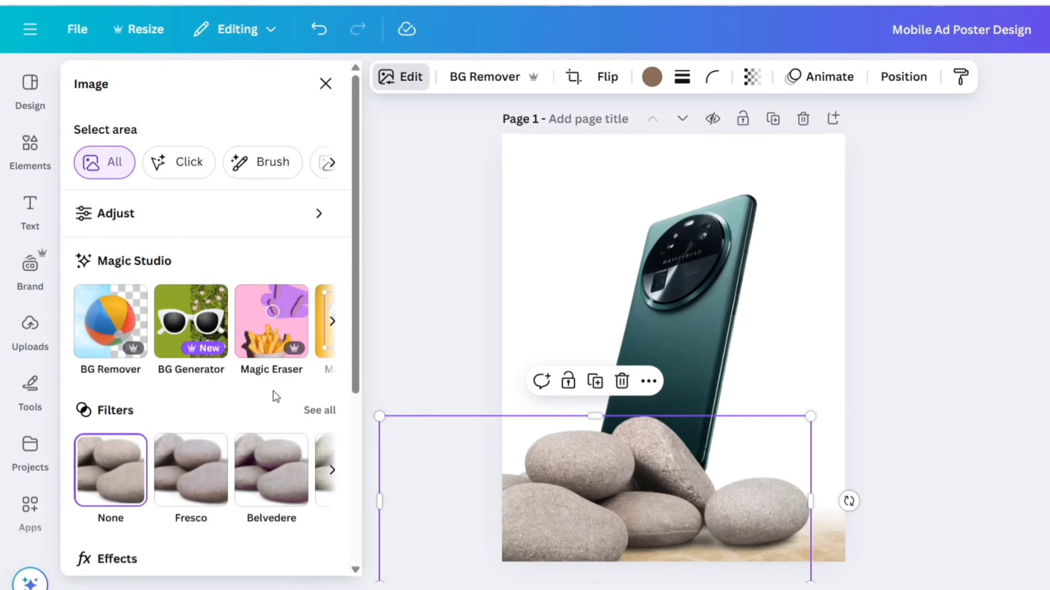
{"action": "scroll", "coordinate": [285, 364], "scroll_direction": "down", "scroll_amount": 2}
{"action": "left_click", "coordinate": [316, 328]}
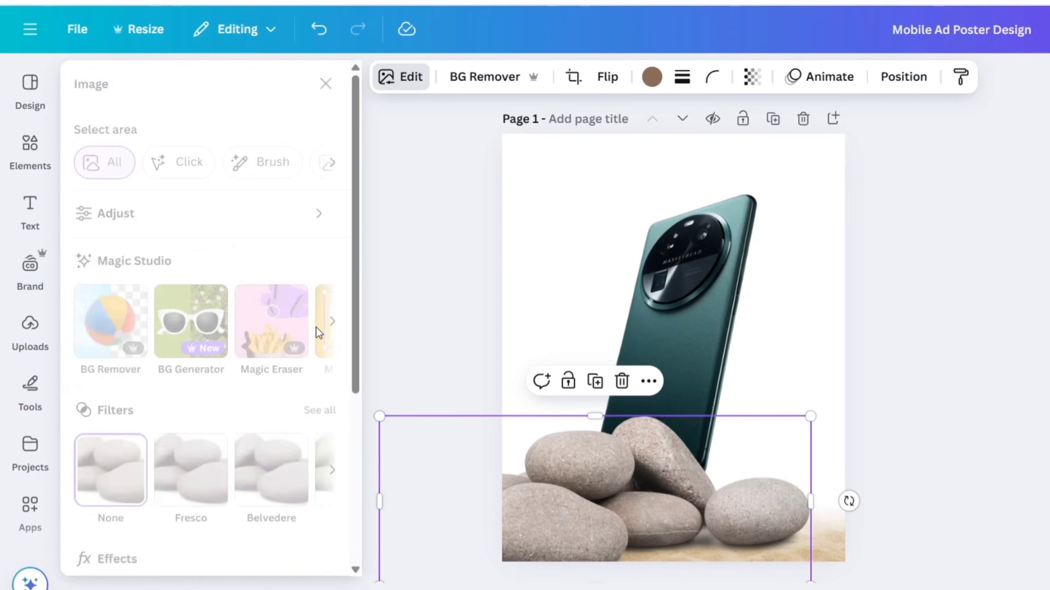
{"action": "scroll", "coordinate": [288, 258], "scroll_direction": "down", "scroll_amount": 10}
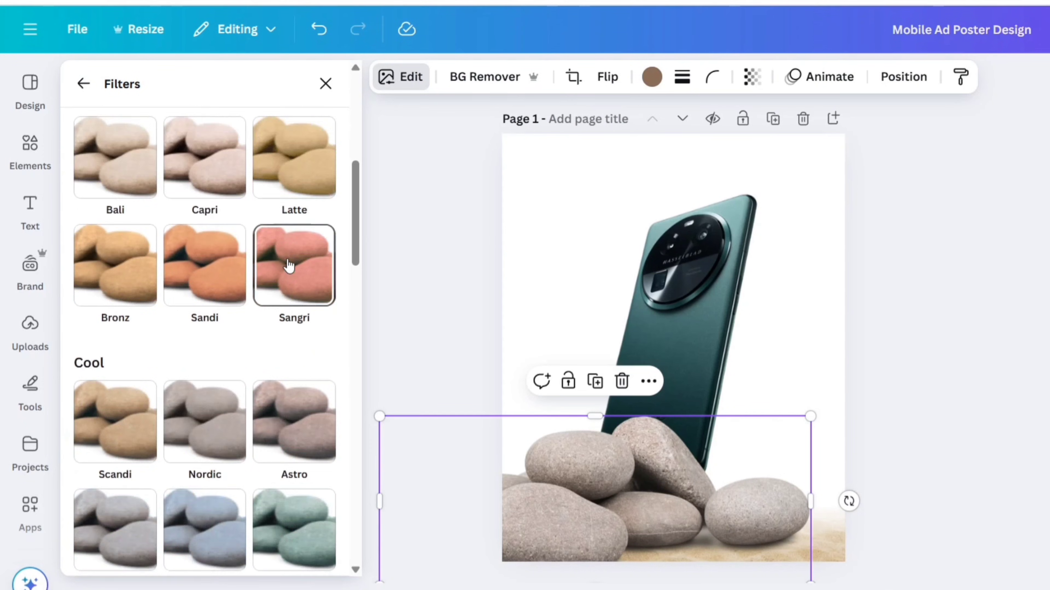
{"action": "left_click", "coordinate": [298, 386]}
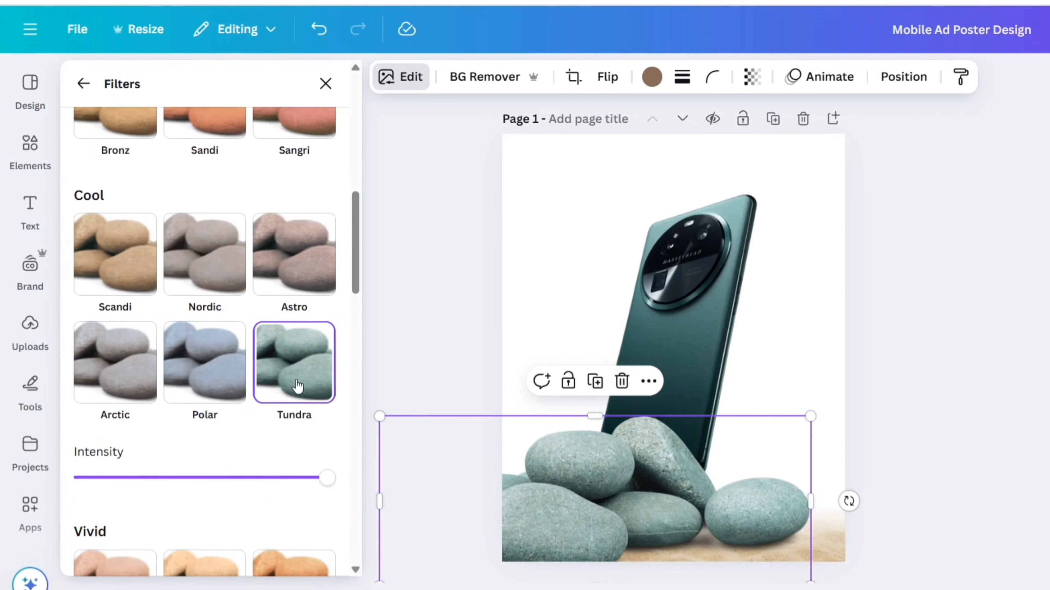
{"action": "left_click", "coordinate": [325, 84]}
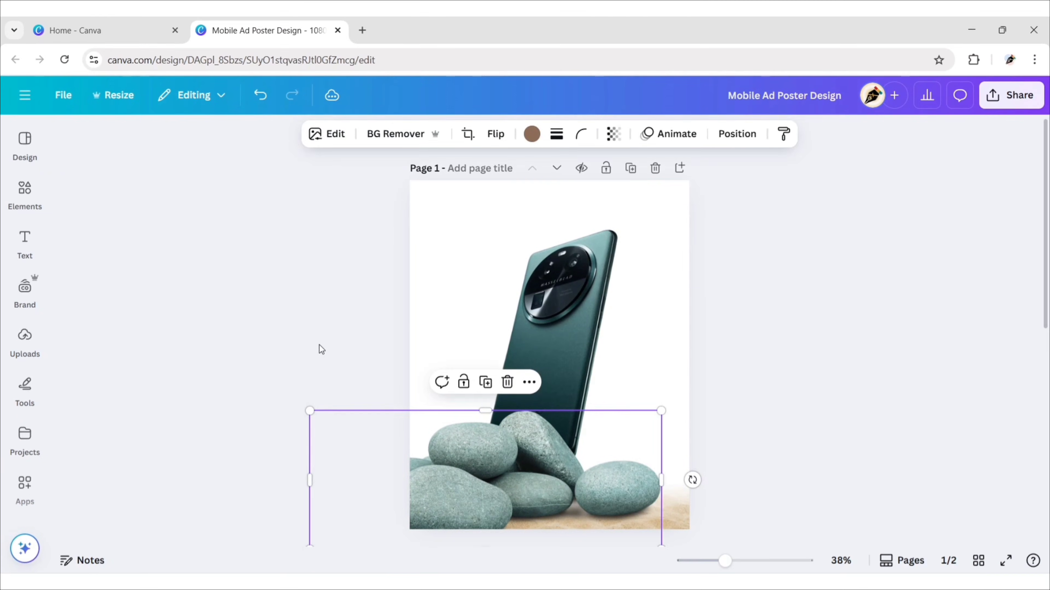
Bring the phone image to the front of the pebbles.
{"action": "left_click", "coordinate": [705, 348]}
{"action": "left_click", "coordinate": [750, 143]}
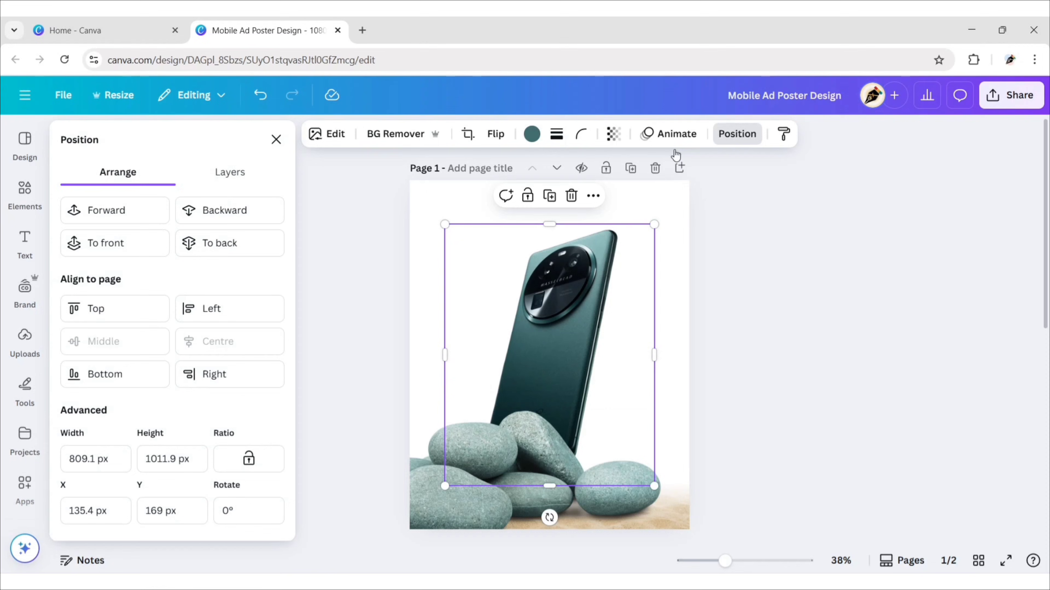
{"action": "left_click", "coordinate": [125, 242]}
{"action": "left_click", "coordinate": [276, 139]}
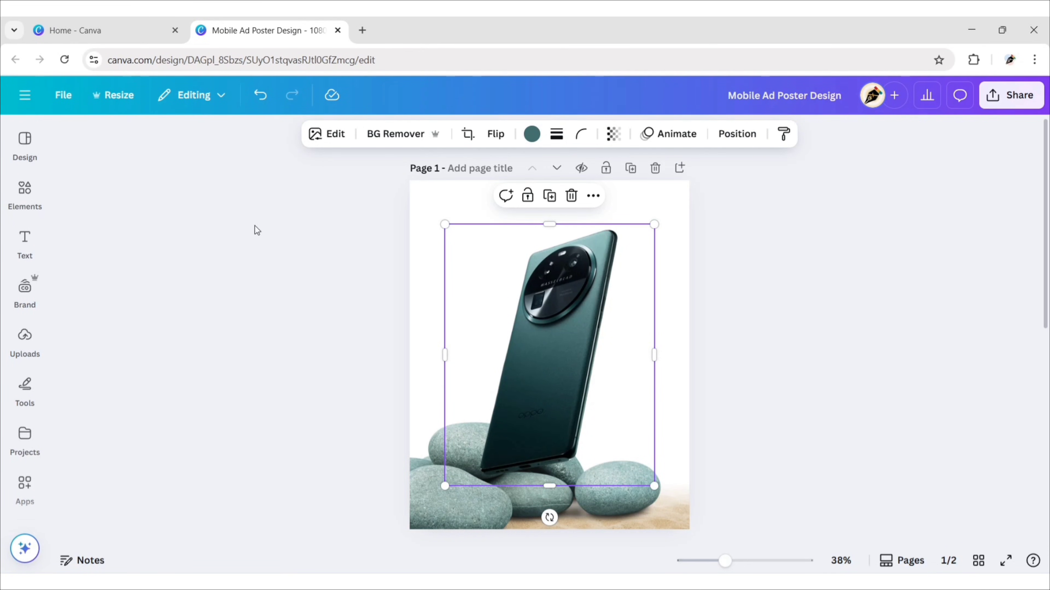
Move the phone slightly down and rotate it a few degrees counter-clockwise so it stands more upright on the stones.
{"action": "left_click_drag", "start_coordinate": [555, 398], "coordinate": [560, 401]}
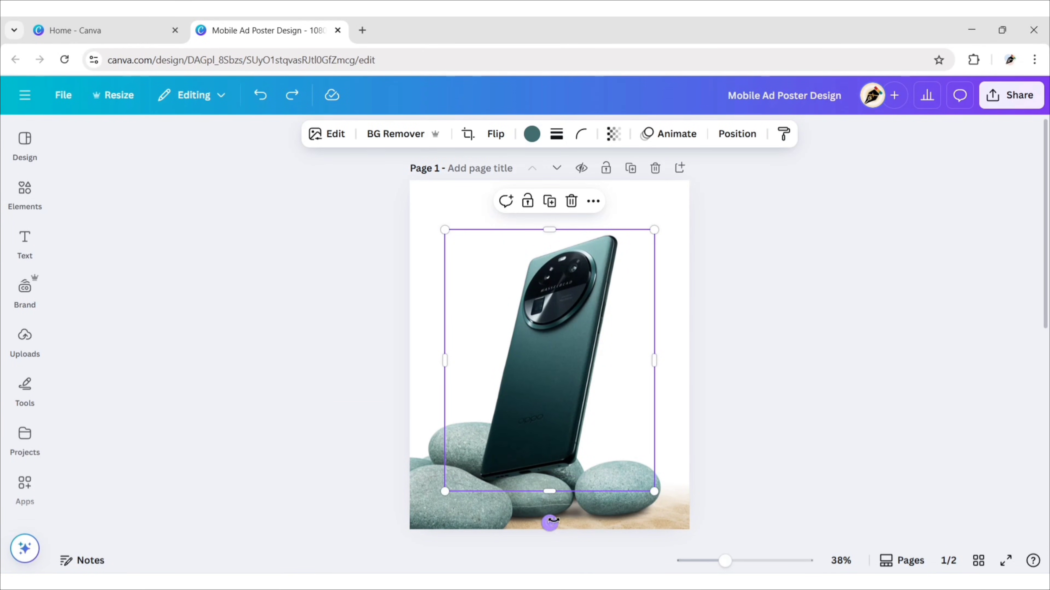
{"action": "left_click_drag", "start_coordinate": [550, 522], "coordinate": [561, 521]}
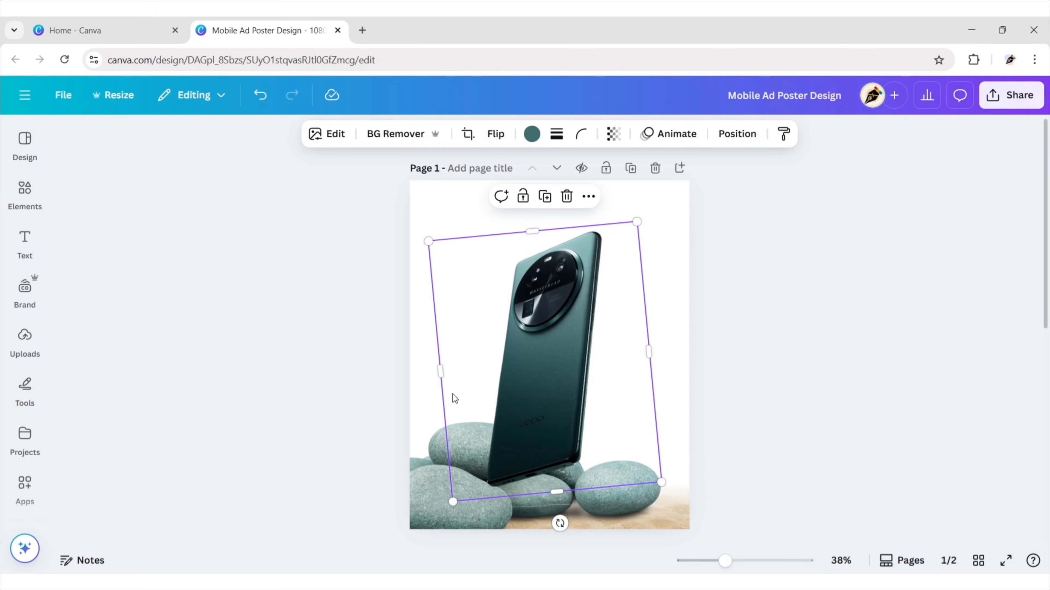
{"action": "left_click", "coordinate": [200, 304]}
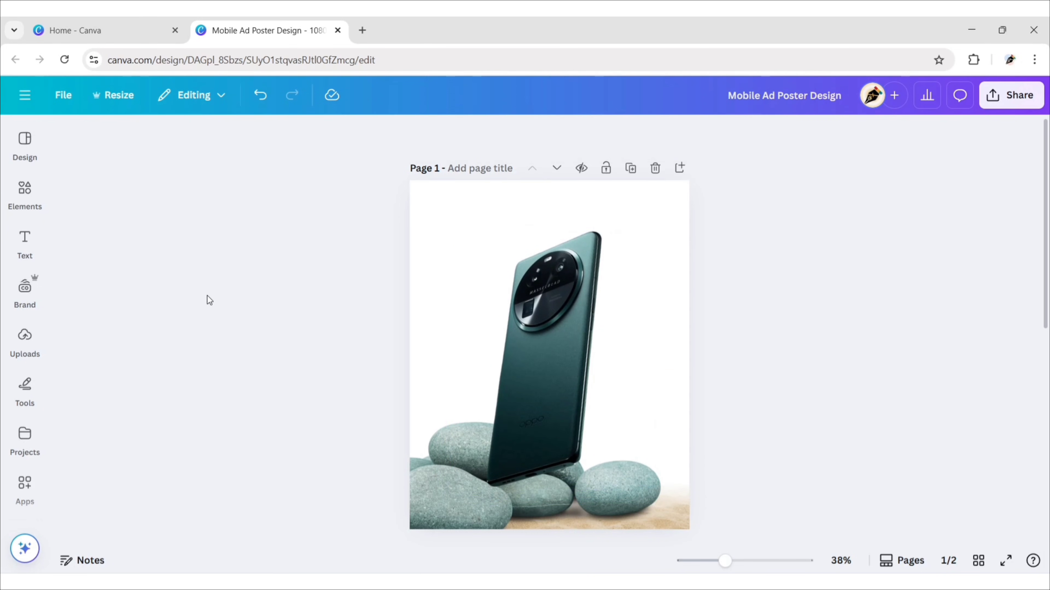
Search the elements library for "drop shadow" and limit the results to graphics.
{"action": "left_click", "coordinate": [34, 219]}
{"action": "left_click", "coordinate": [246, 140]}
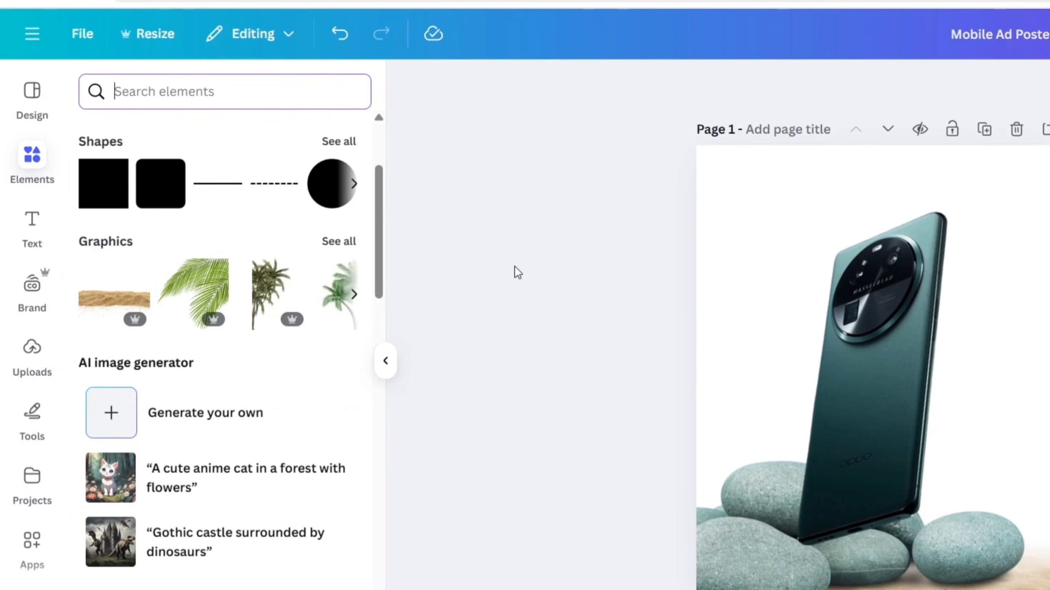
{"action": "type", "text": "drop shadow"}
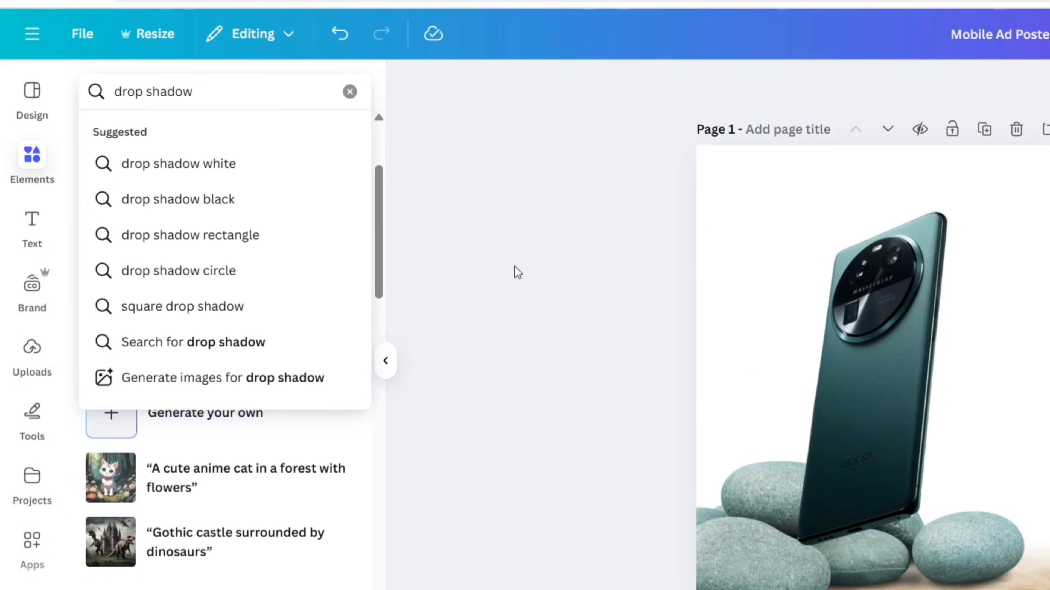
{"action": "key", "text": "Return"}
{"action": "left_click", "coordinate": [140, 135]}
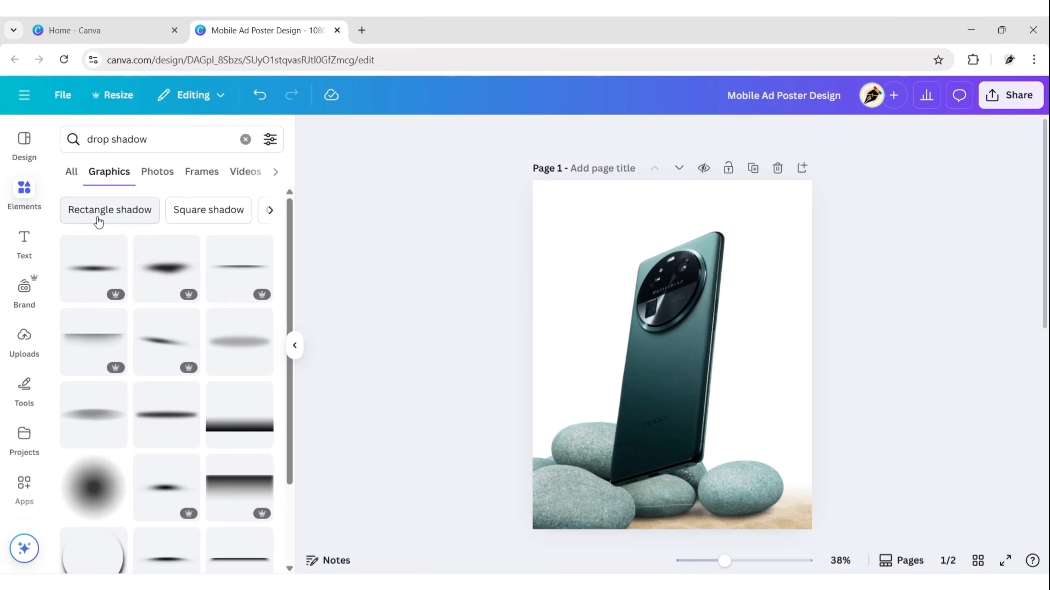
Insert the thin, slightly arched black drop shadow graphic onto the poster page.
{"action": "scroll", "coordinate": [157, 298], "scroll_direction": "down", "scroll_amount": 15}
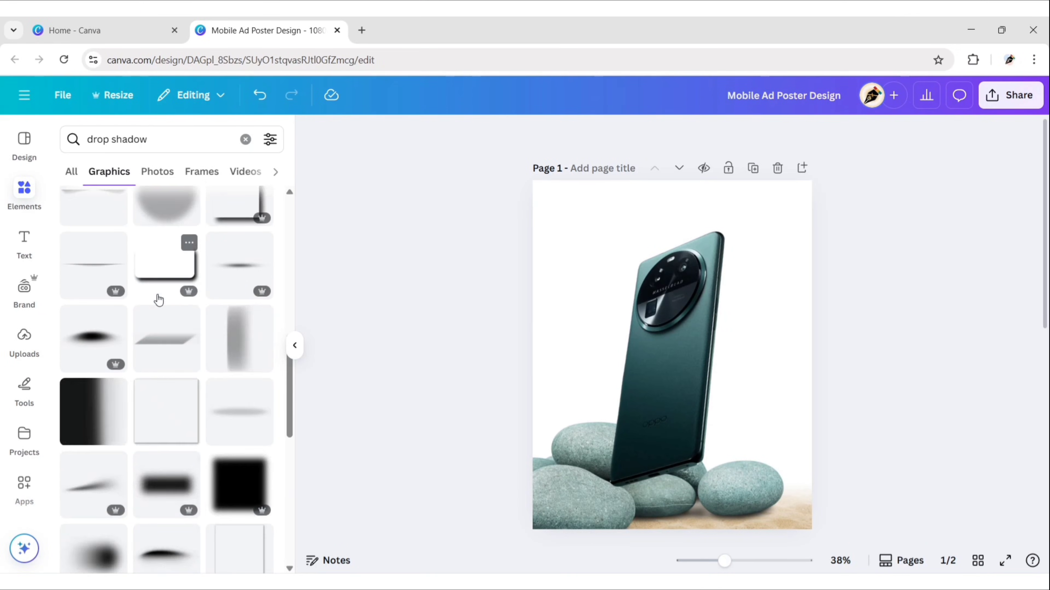
{"action": "scroll", "coordinate": [161, 300], "scroll_direction": "down", "scroll_amount": 5}
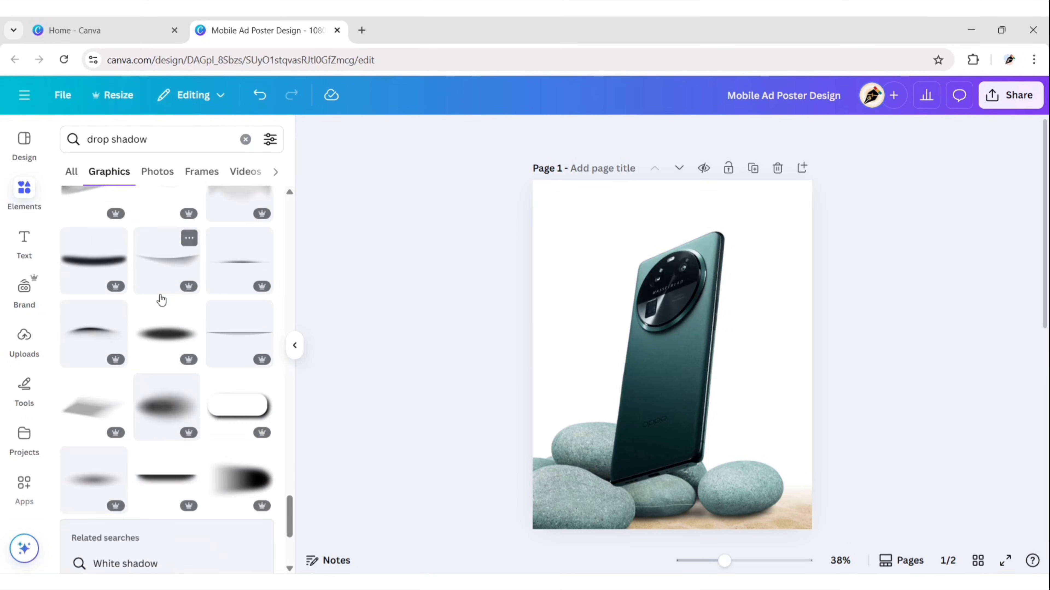
{"action": "left_click", "coordinate": [86, 336]}
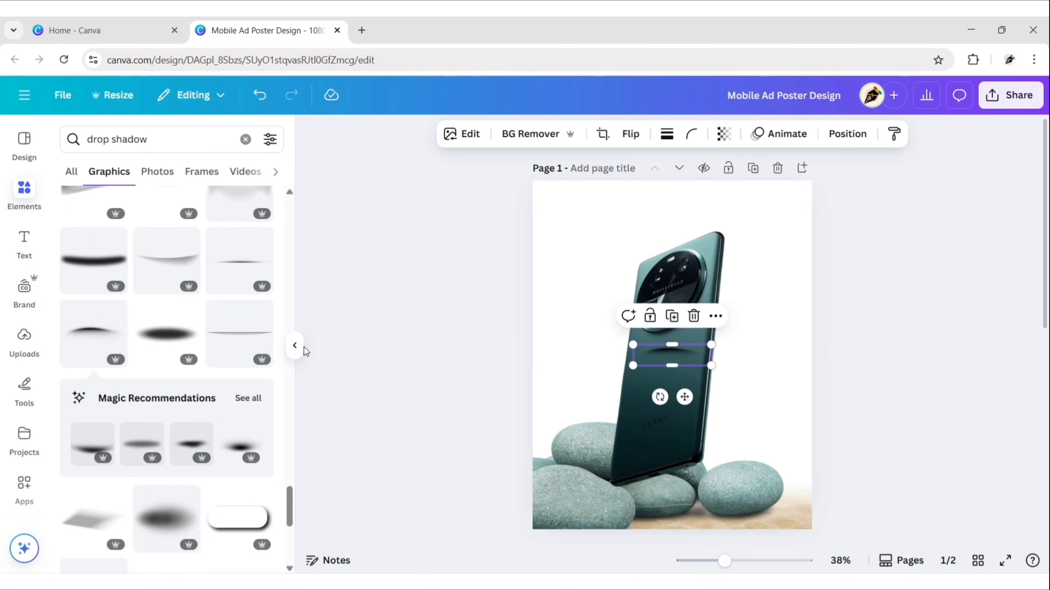
{"action": "left_click", "coordinate": [294, 345]}
Place the shadow on the stones under the phone's lower corner and nudge the phone slightly up.
{"action": "left_click_drag", "start_coordinate": [562, 398], "coordinate": [513, 535]}
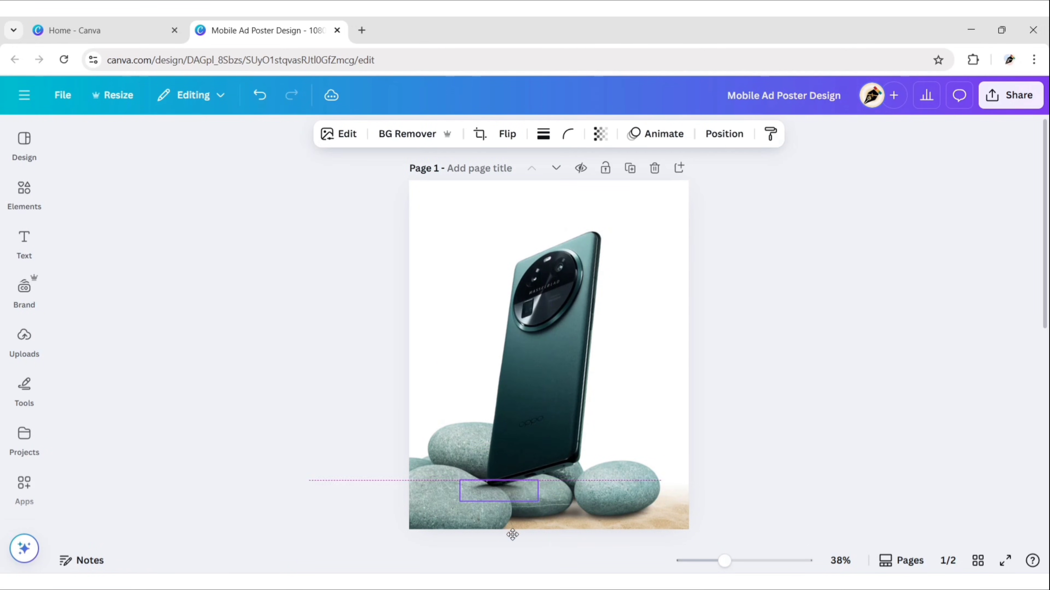
{"action": "left_click_drag", "start_coordinate": [568, 503], "coordinate": [549, 512]}
{"action": "left_click", "coordinate": [516, 509]}
{"action": "left_click", "coordinate": [506, 488]}
{"action": "left_click", "coordinate": [728, 429]}
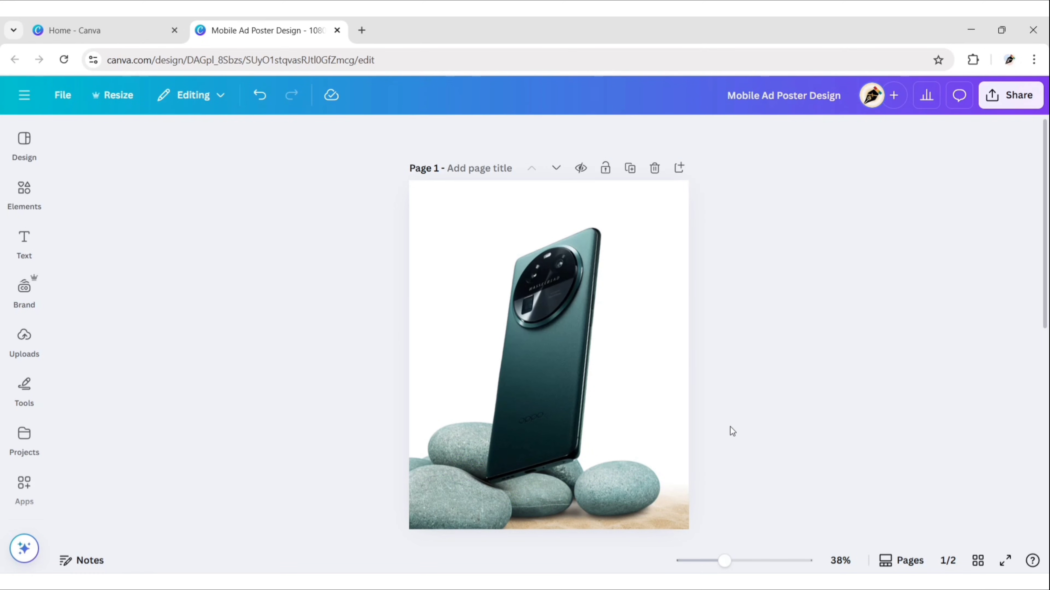
Enlarge the phone image slightly towards the page's top while keeping its base on the stones.
{"action": "left_click", "coordinate": [616, 284]}
{"action": "left_click_drag", "start_coordinate": [642, 215], "coordinate": [639, 205]}
{"action": "left_click", "coordinate": [746, 364]}
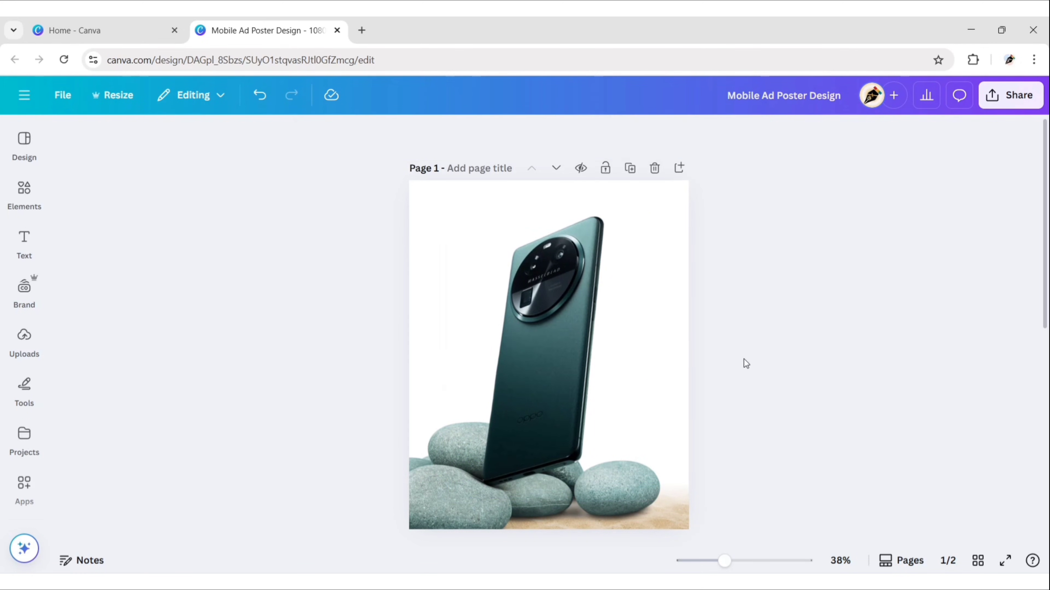
Search the graphics for "neon glitter magic spirals" and insert the blue and purple spiral onto the page.
{"action": "left_click", "coordinate": [24, 190]}
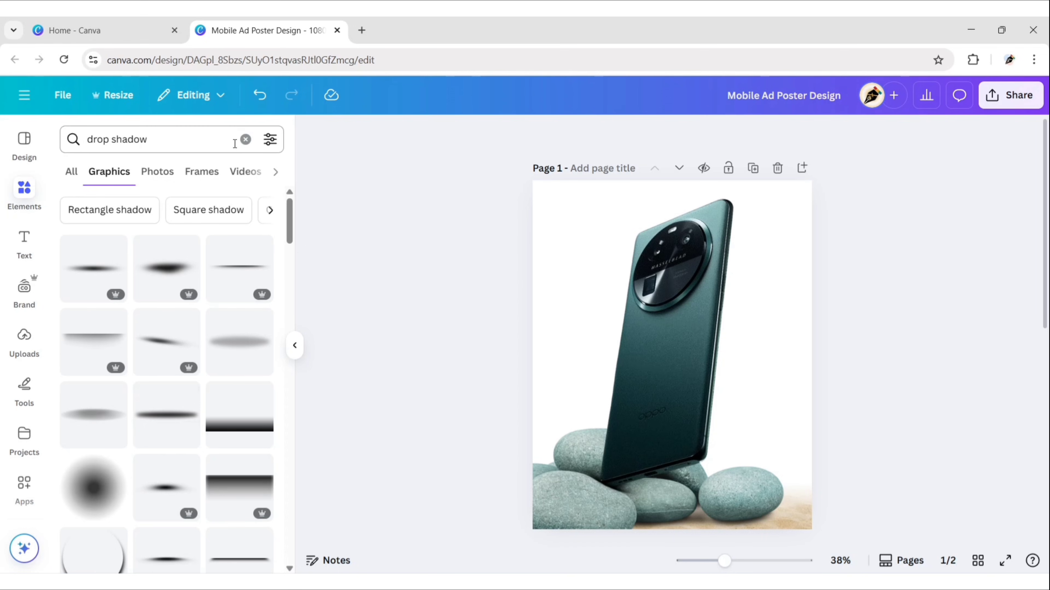
{"action": "left_click", "coordinate": [245, 139]}
{"action": "type", "text": "neon glitter magic sp"}
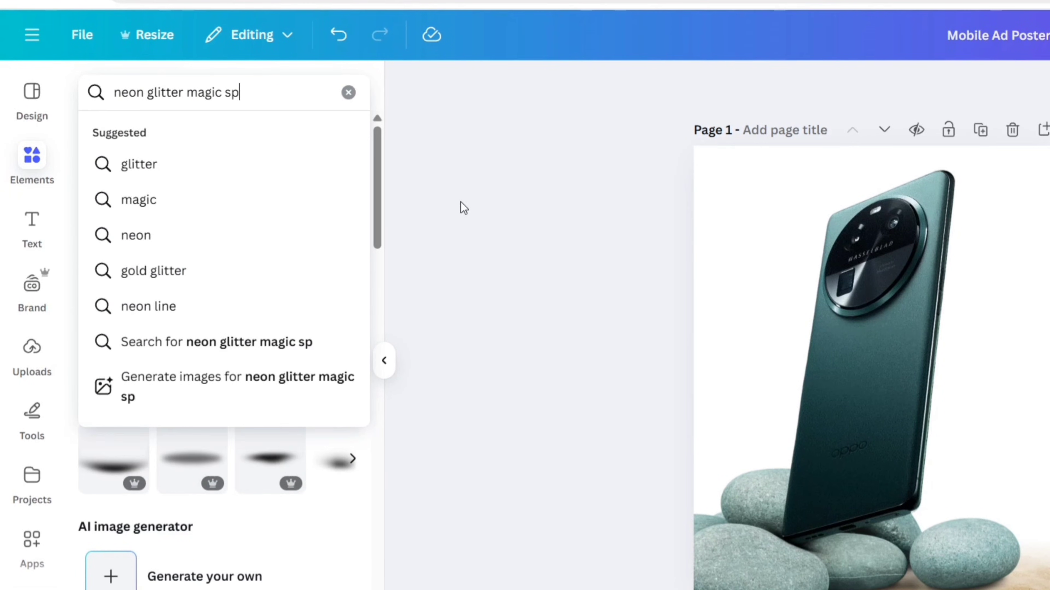
{"action": "type", "text": "irals"}
{"action": "key", "text": "Return"}
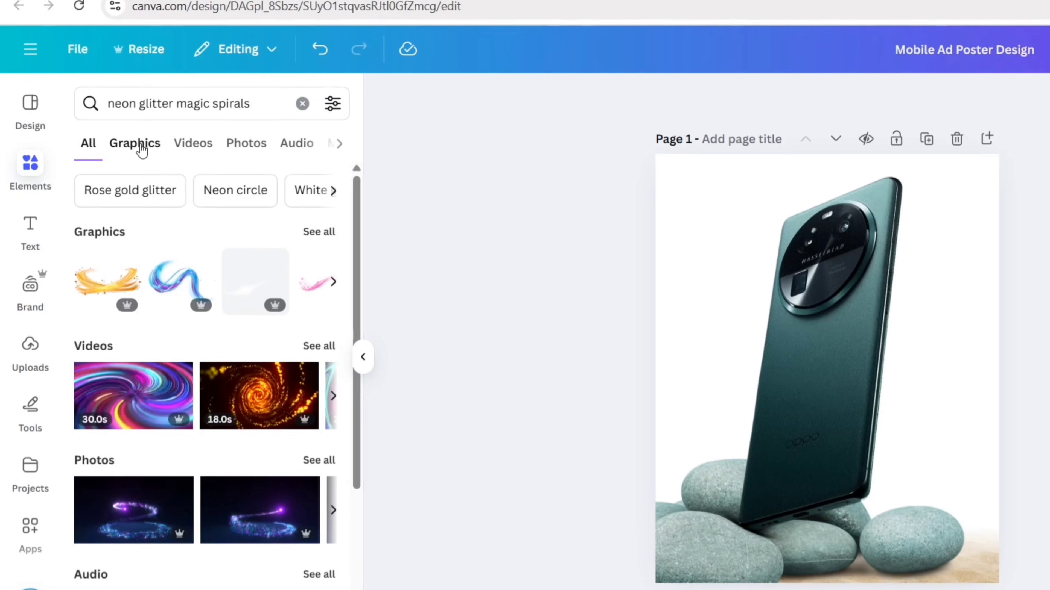
{"action": "left_click", "coordinate": [142, 134]}
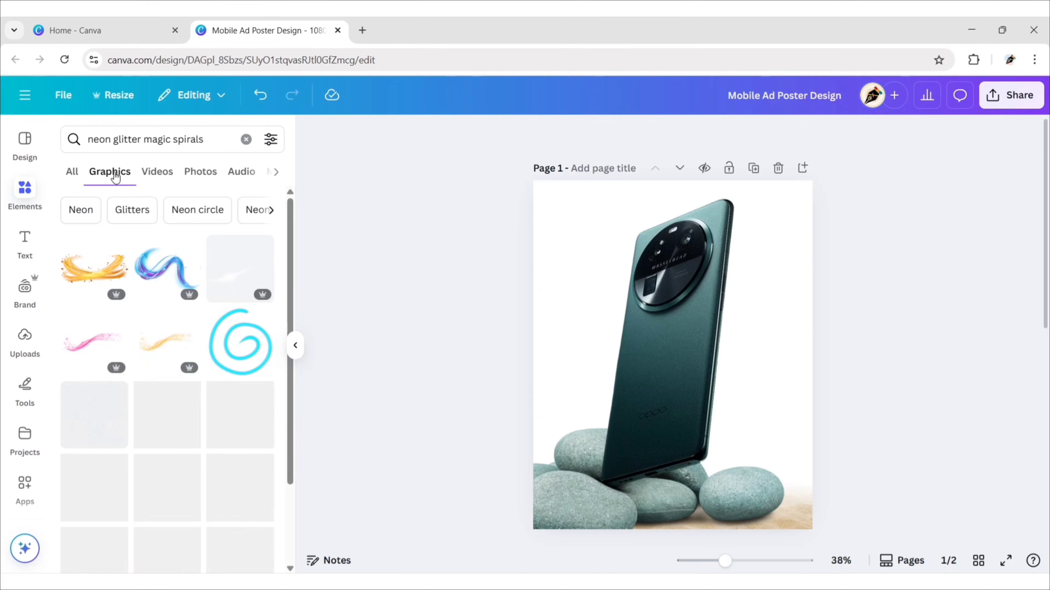
{"action": "left_click", "coordinate": [162, 273]}
{"action": "left_click", "coordinate": [295, 346]}
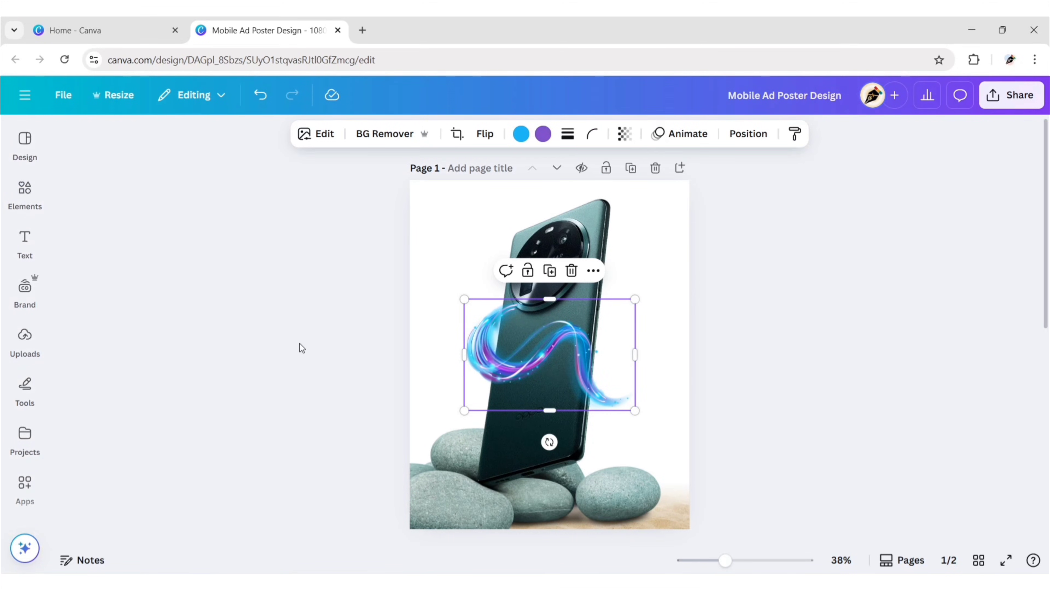
Apply the Nordic filter from the Cool group to the spiral graphic.
{"action": "left_click", "coordinate": [323, 136]}
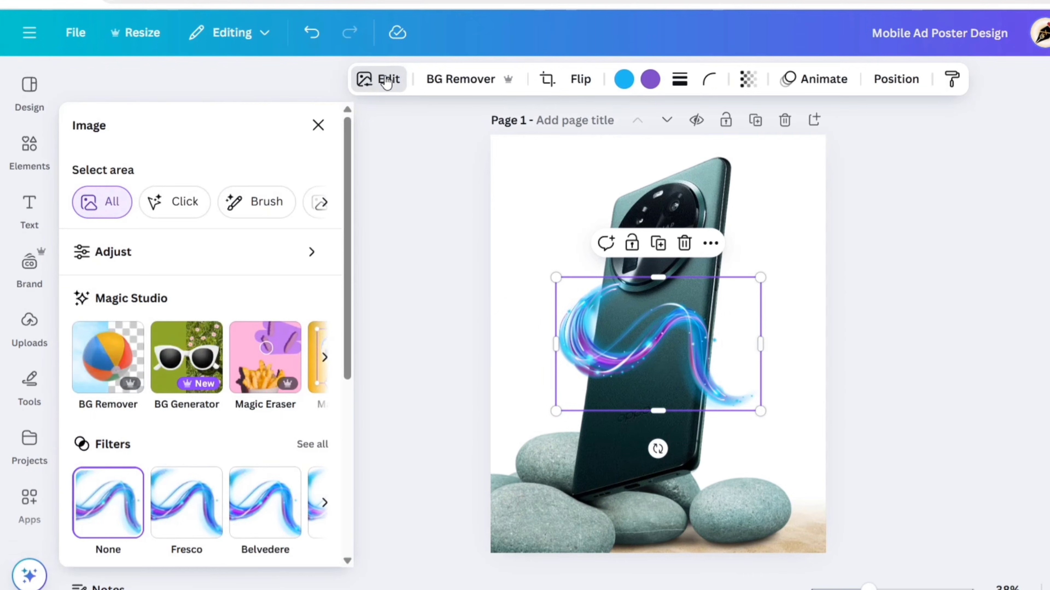
{"action": "scroll", "coordinate": [178, 366], "scroll_direction": "down", "scroll_amount": 2}
{"action": "left_click", "coordinate": [312, 280]}
{"action": "scroll", "coordinate": [314, 285], "scroll_direction": "down", "scroll_amount": 10}
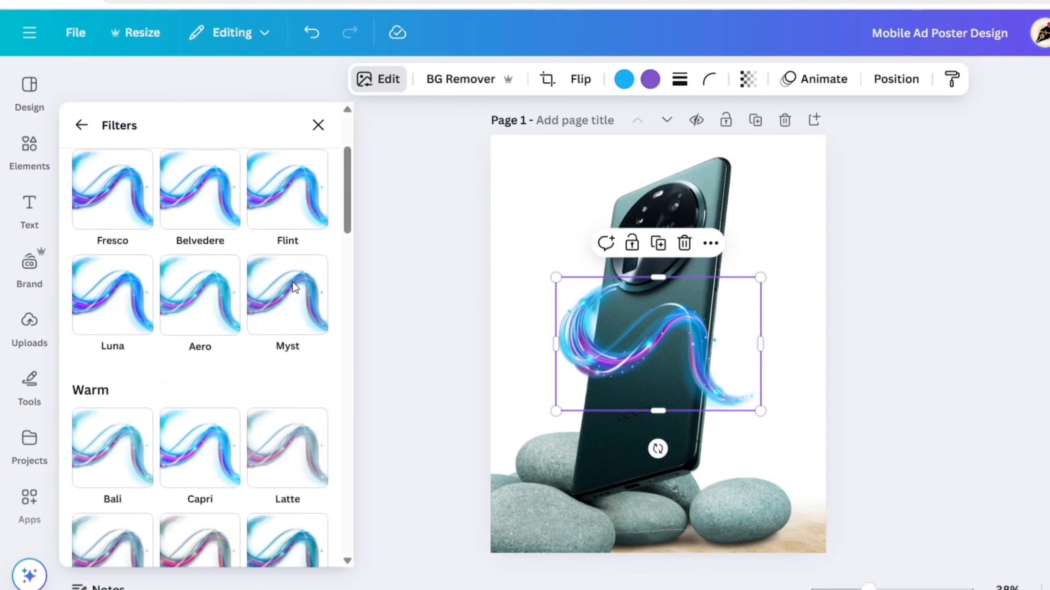
{"action": "left_click", "coordinate": [206, 305]}
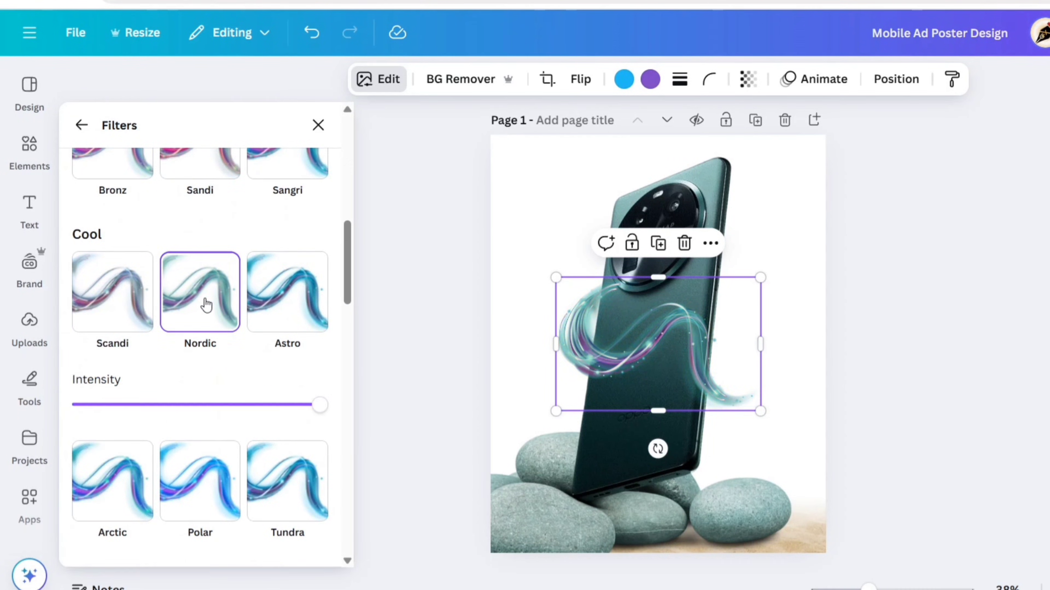
{"action": "left_click", "coordinate": [317, 124]}
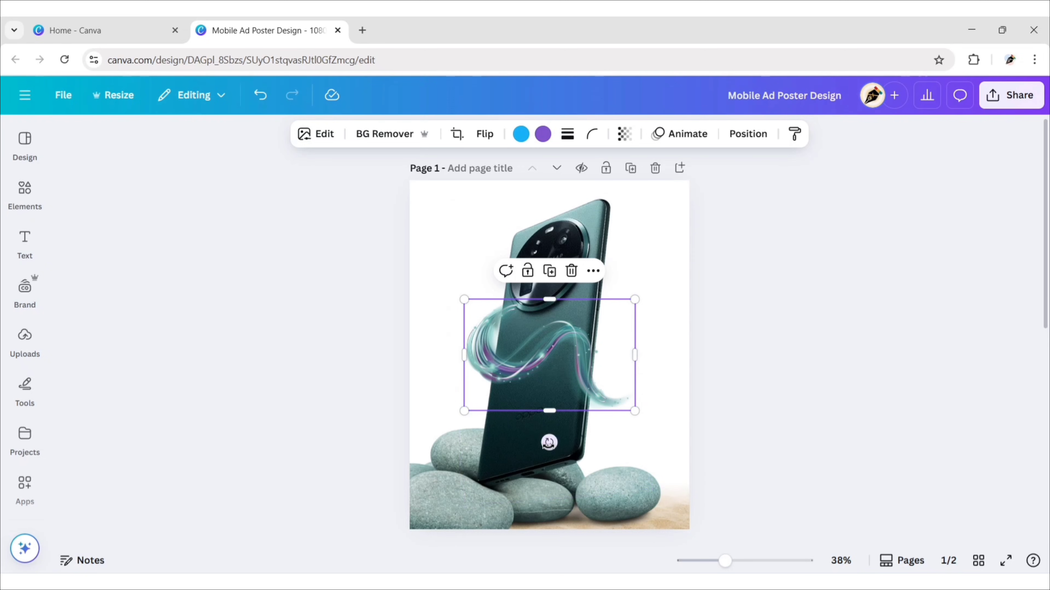
Rotate the spiral so its tail points up, enlarge it and place it over the phone's upper part.
{"action": "left_click_drag", "start_coordinate": [549, 443], "coordinate": [657, 306]}
{"action": "left_click_drag", "start_coordinate": [554, 356], "coordinate": [536, 247]}
{"action": "left_click_drag", "start_coordinate": [518, 347], "coordinate": [496, 481]}
{"action": "left_click_drag", "start_coordinate": [534, 337], "coordinate": [556, 308]}
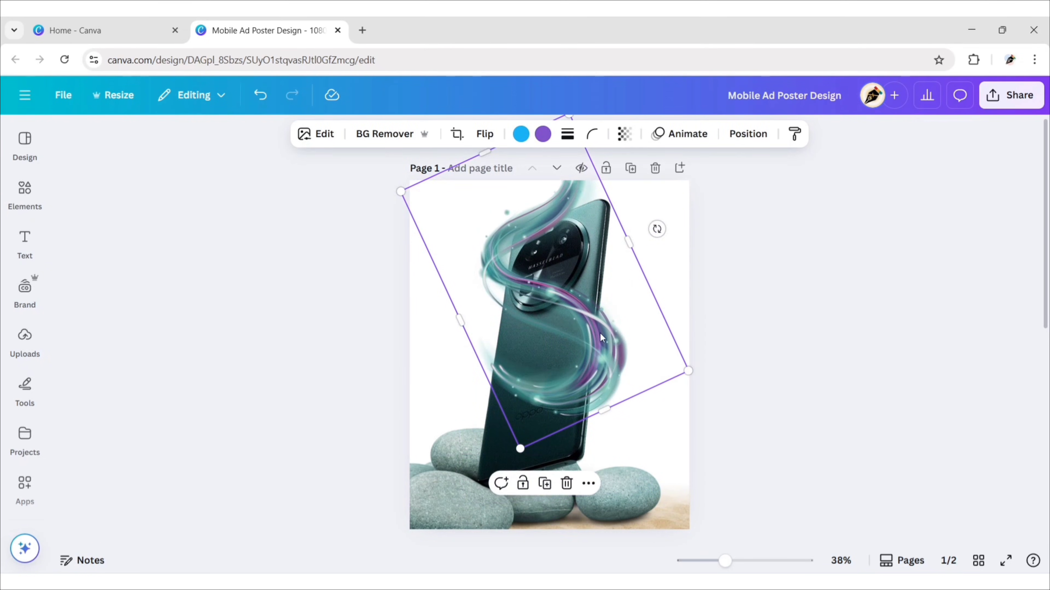
Enlarge the spiral to about 1384 × 905 px and adjust its rotation so it winds from the page's top edge to the stones.
{"action": "left_click_drag", "start_coordinate": [658, 227], "coordinate": [647, 215]}
{"action": "left_click_drag", "start_coordinate": [596, 332], "coordinate": [587, 340]}
{"action": "left_click_drag", "start_coordinate": [536, 462], "coordinate": [537, 513]}
{"action": "left_click_drag", "start_coordinate": [575, 355], "coordinate": [581, 349]}
{"action": "left_click_drag", "start_coordinate": [363, 237], "coordinate": [355, 234]}
{"action": "left_click_drag", "start_coordinate": [657, 234], "coordinate": [646, 220]}
{"action": "left_click_drag", "start_coordinate": [565, 333], "coordinate": [564, 330]}
{"action": "left_click_drag", "start_coordinate": [731, 363], "coordinate": [755, 369]}
{"action": "left_click_drag", "start_coordinate": [615, 343], "coordinate": [608, 339]}
{"action": "left_click_drag", "start_coordinate": [748, 365], "coordinate": [757, 368]}
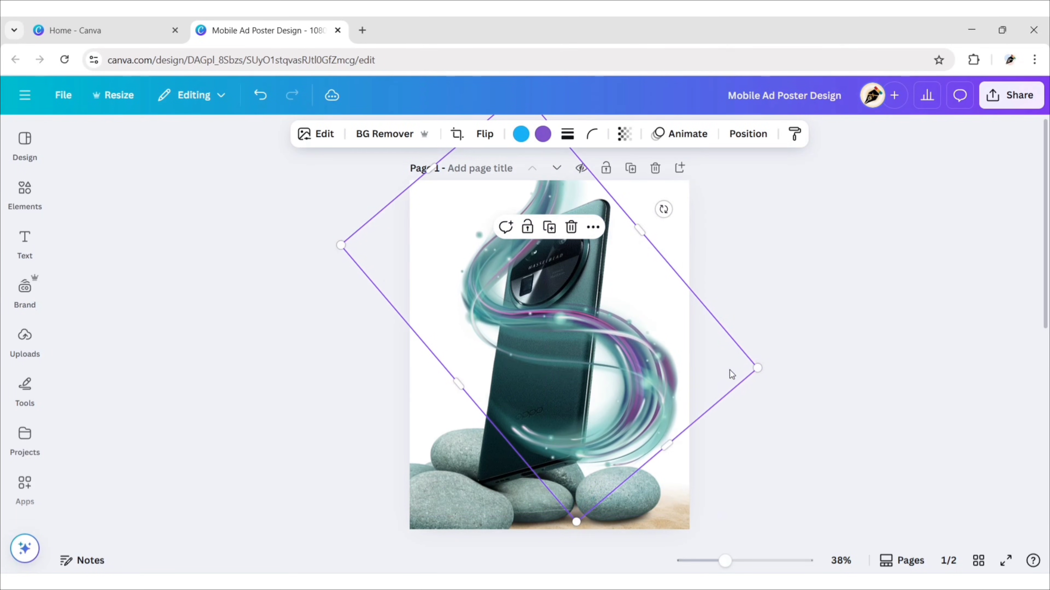
{"action": "left_click_drag", "start_coordinate": [664, 210], "coordinate": [668, 213]}
{"action": "left_click_drag", "start_coordinate": [553, 525], "coordinate": [555, 513]}
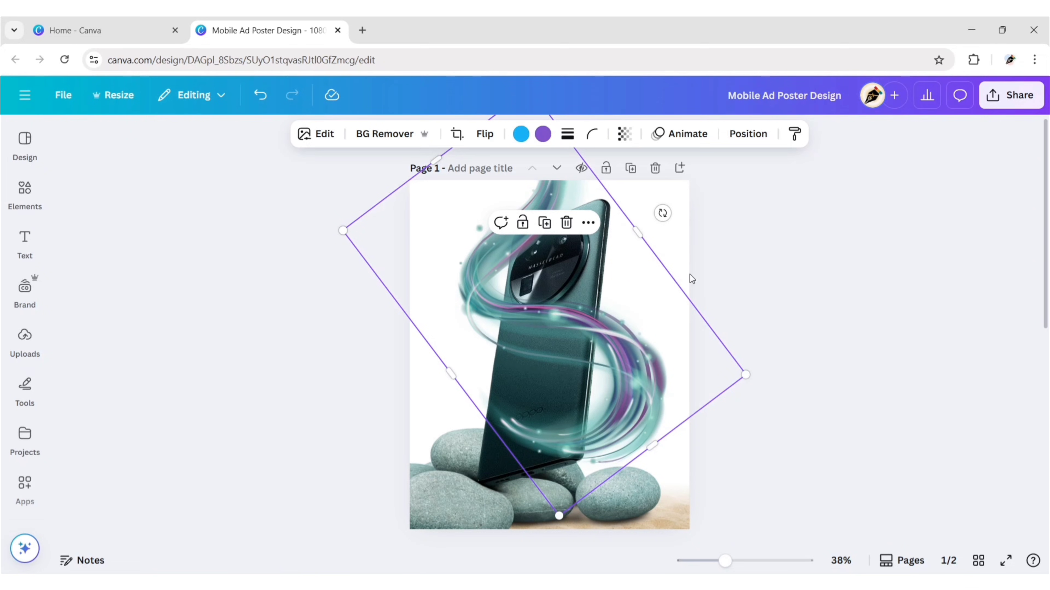
Send the spiral to the back behind the phone and the stones.
{"action": "left_click", "coordinate": [747, 133]}
{"action": "left_click", "coordinate": [227, 279]}
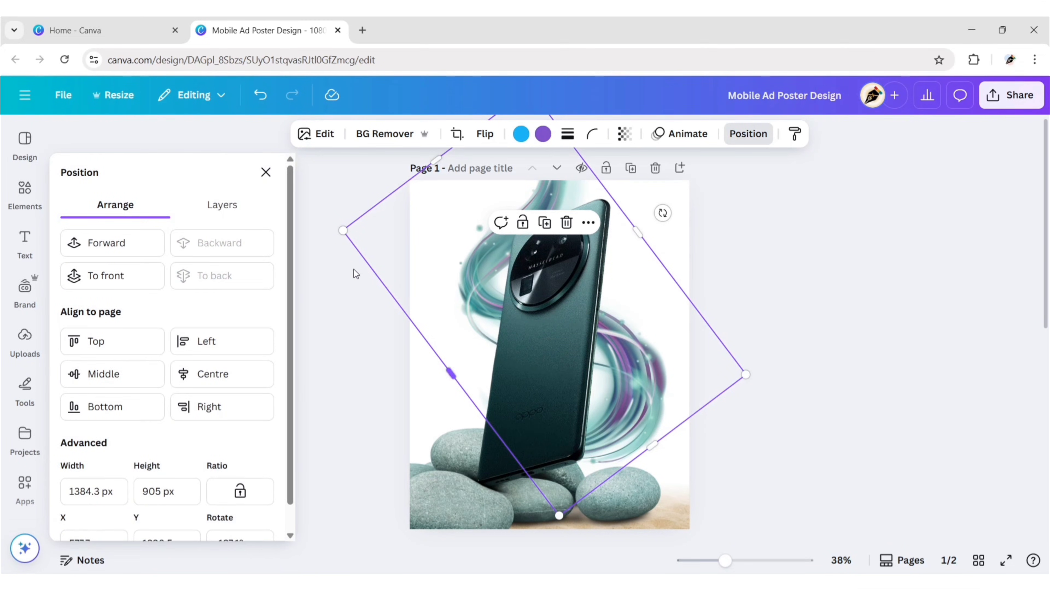
{"action": "left_click", "coordinate": [264, 174]}
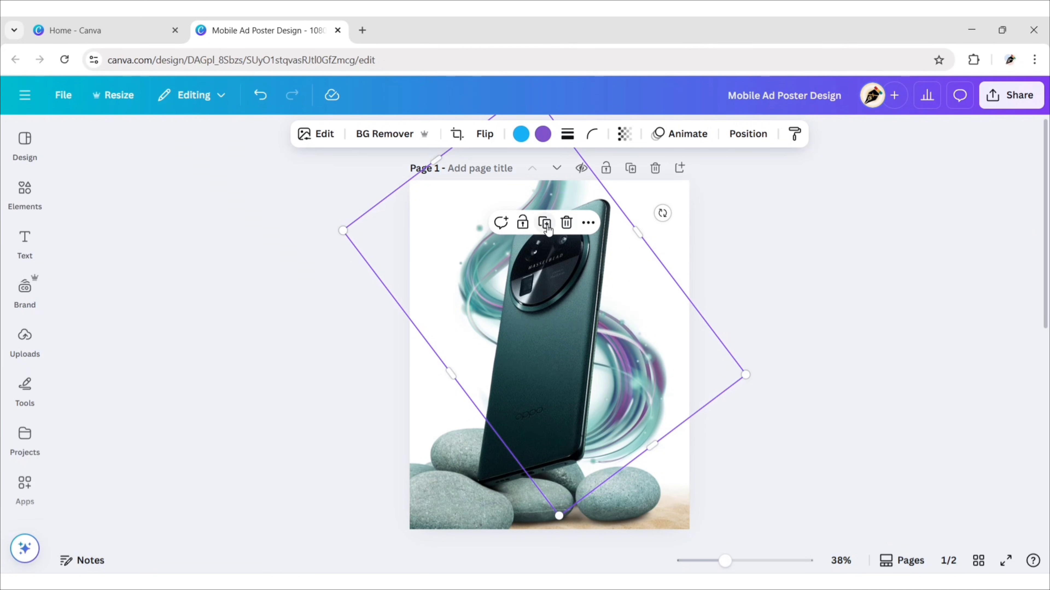
Duplicate the spiral exactly over the original and crop the copy to the band crossing the phone's front.
{"action": "left_click_drag", "start_coordinate": [582, 327], "coordinate": [603, 362]}
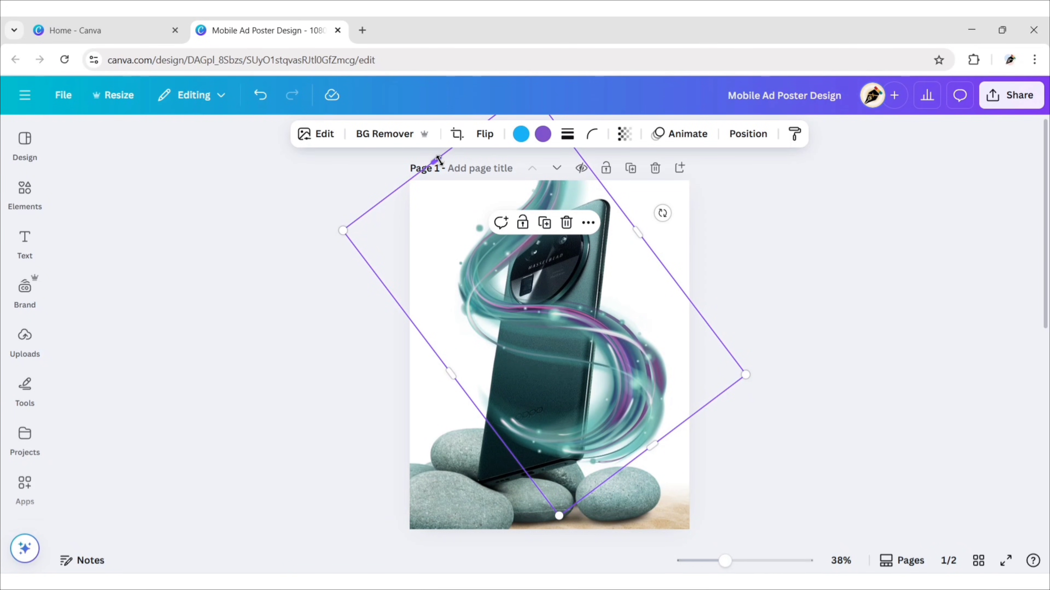
{"action": "left_click_drag", "start_coordinate": [436, 159], "coordinate": [508, 280]}
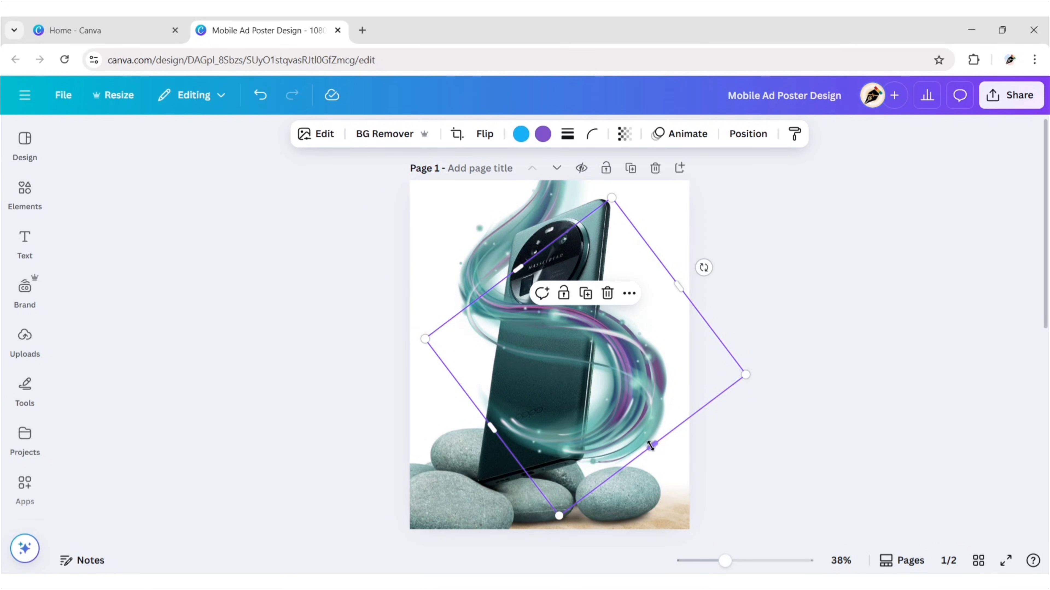
{"action": "left_click_drag", "start_coordinate": [650, 444], "coordinate": [607, 375]}
{"action": "left_click_drag", "start_coordinate": [469, 395], "coordinate": [511, 377]}
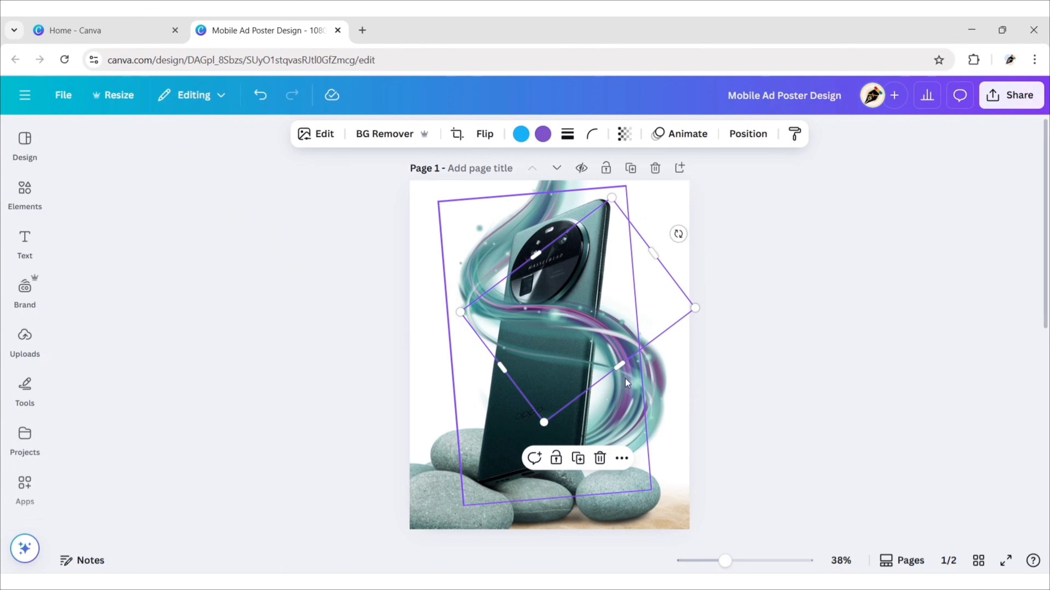
{"action": "left_click_drag", "start_coordinate": [618, 363], "coordinate": [612, 357]}
{"action": "left_click", "coordinate": [759, 366]}
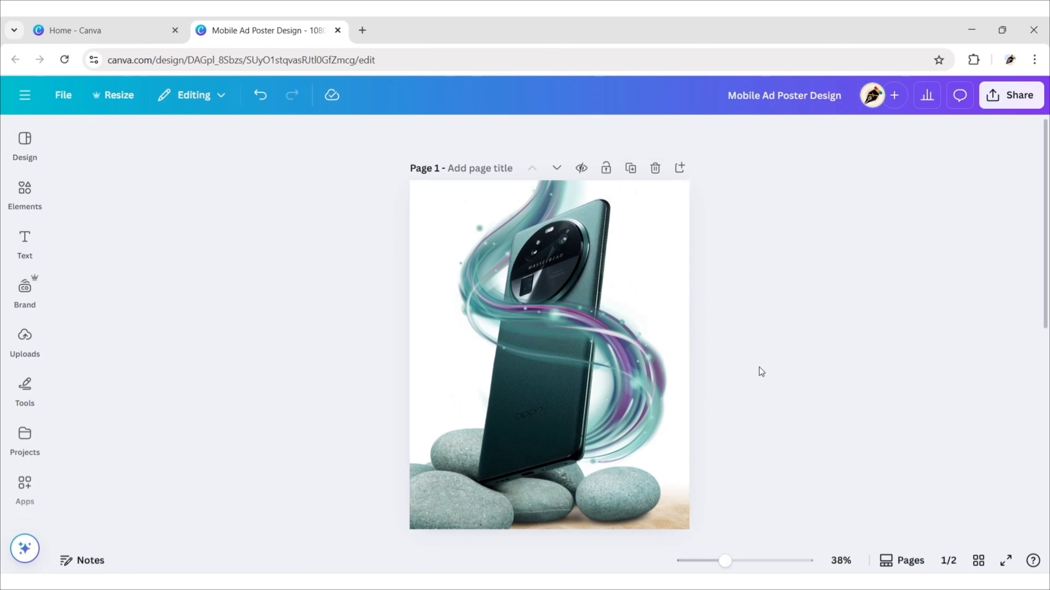
Make another full copy of the spiral, shrink it and move it over the phone's lower left edge and the stones.
{"action": "key", "text": "ctrl+z"}
{"action": "key", "text": "ctrl+y"}
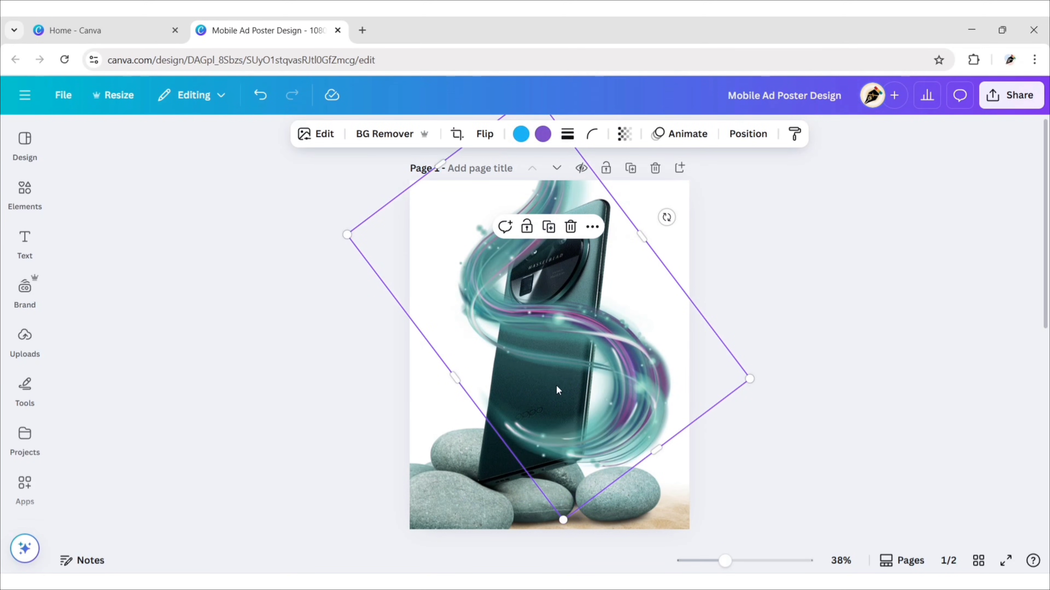
{"action": "left_click_drag", "start_coordinate": [557, 388], "coordinate": [524, 438]}
{"action": "left_click_drag", "start_coordinate": [305, 282], "coordinate": [525, 359]}
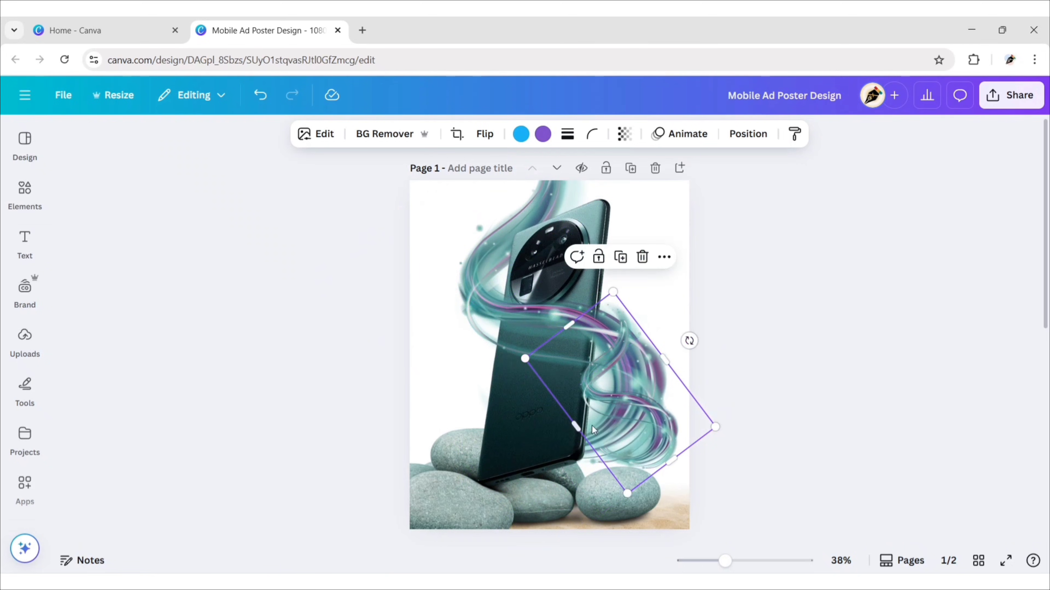
{"action": "left_click_drag", "start_coordinate": [592, 430], "coordinate": [519, 482]}
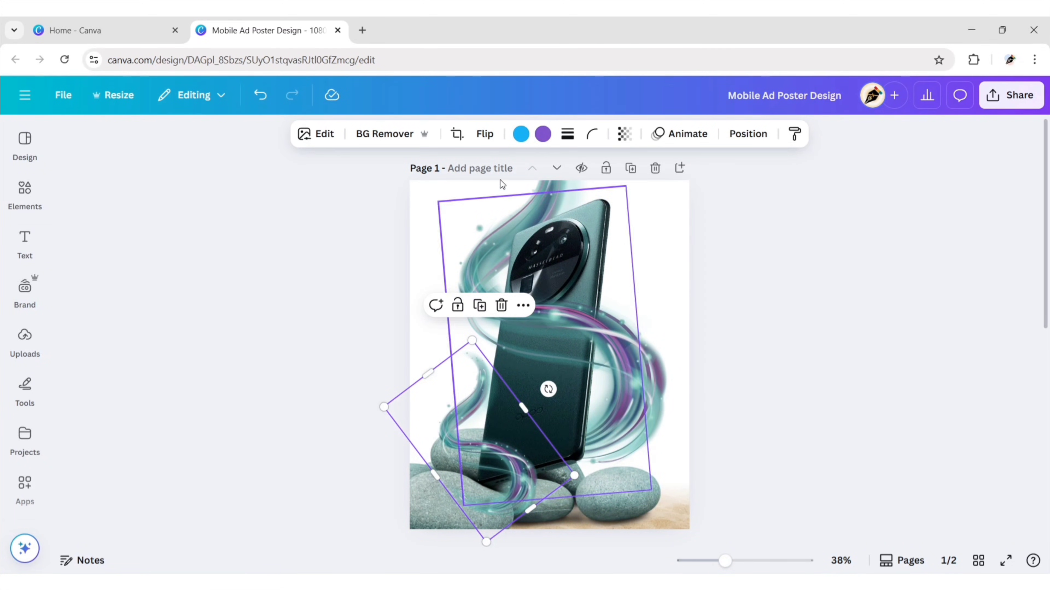
Flip the small spiral horizontally and rotate it so it curls from the stones up around the phone's lower left edge.
{"action": "left_click", "coordinate": [485, 134]}
{"action": "left_click", "coordinate": [486, 169]}
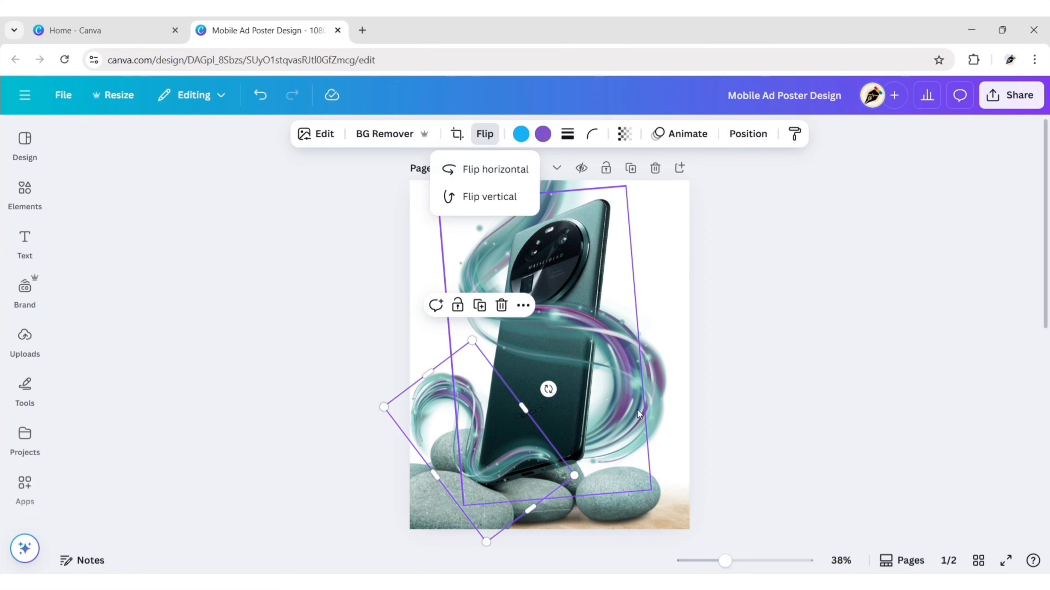
{"action": "left_click_drag", "start_coordinate": [548, 388], "coordinate": [542, 501]}
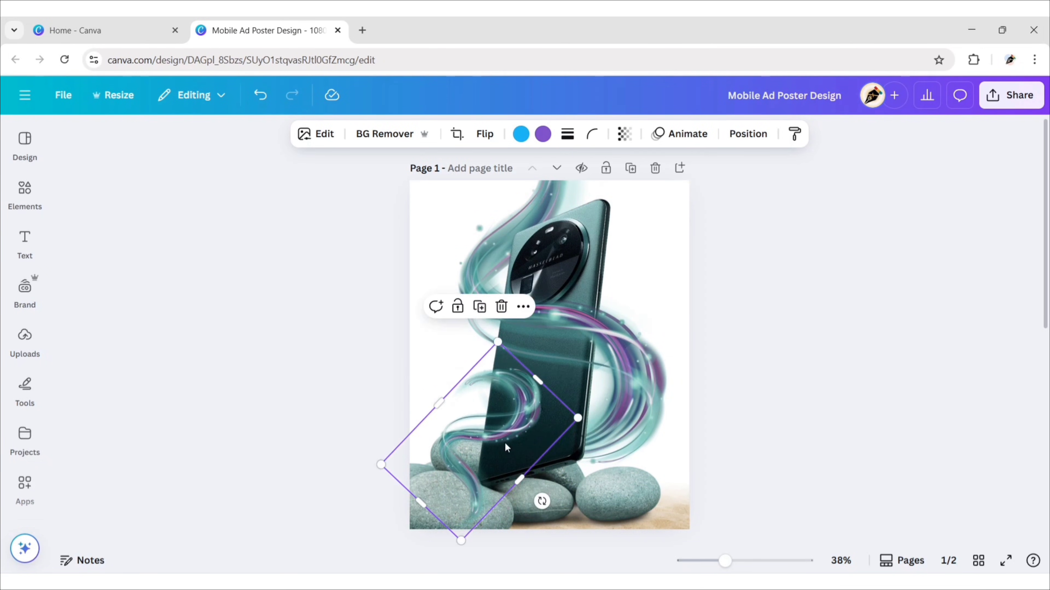
{"action": "mouse_move", "coordinate": [504, 442]}
{"action": "left_mouse_down"}
{"action": "mouse_move", "coordinate": [525, 446]}
{"action": "mouse_move", "coordinate": [513, 428]}
{"action": "left_mouse_up"}
{"action": "left_click_drag", "start_coordinate": [517, 344], "coordinate": [519, 332]}
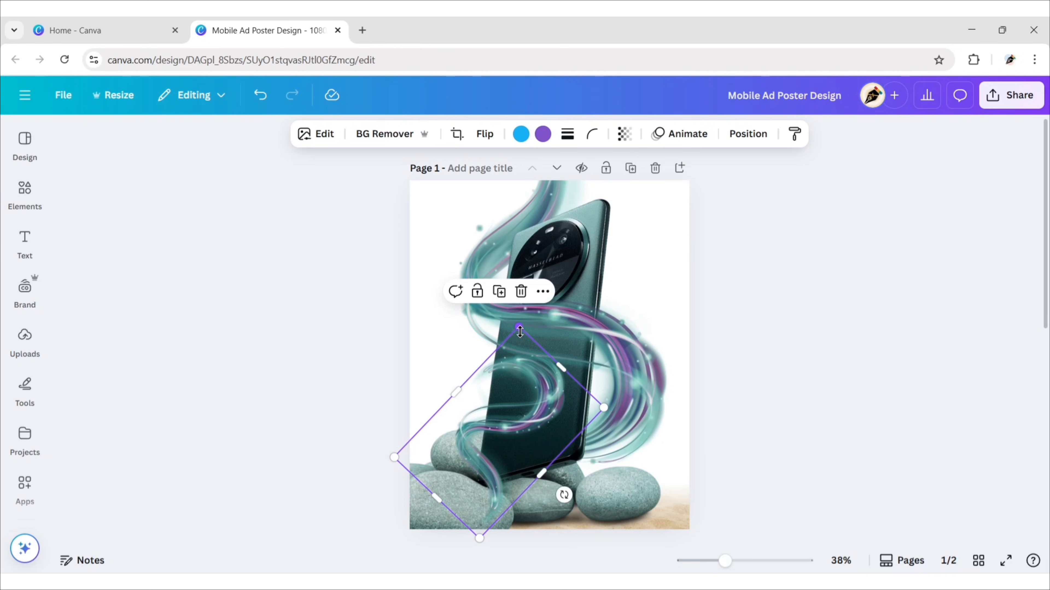
{"action": "left_click_drag", "start_coordinate": [564, 496], "coordinate": [581, 470]}
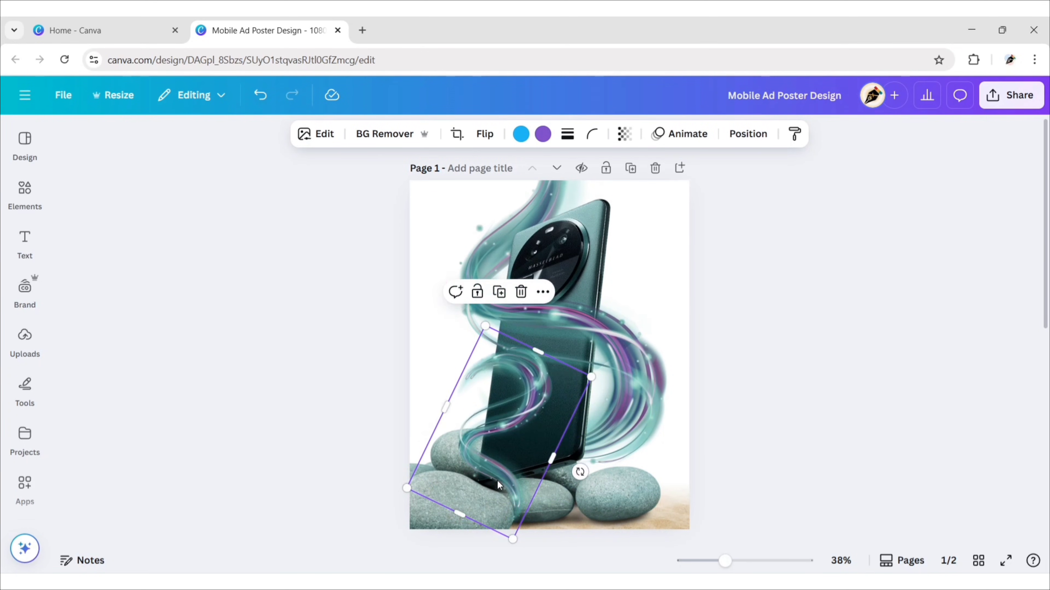
{"action": "left_click_drag", "start_coordinate": [499, 480], "coordinate": [498, 474]}
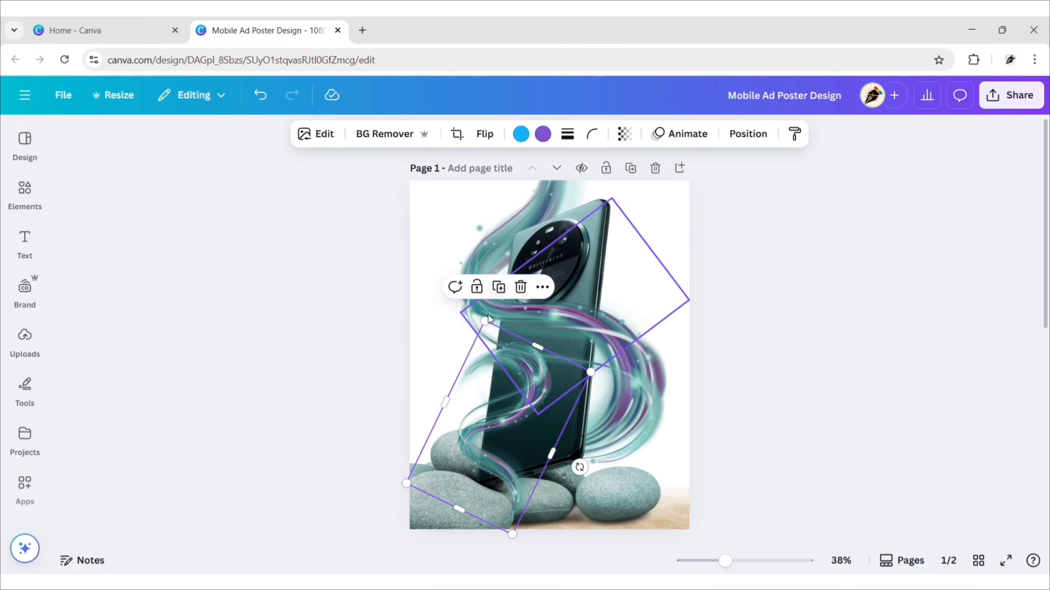
Enlarge the small spiral slightly and move its layer directly beneath the phone and above the stones.
{"action": "left_click_drag", "start_coordinate": [486, 319], "coordinate": [484, 311]}
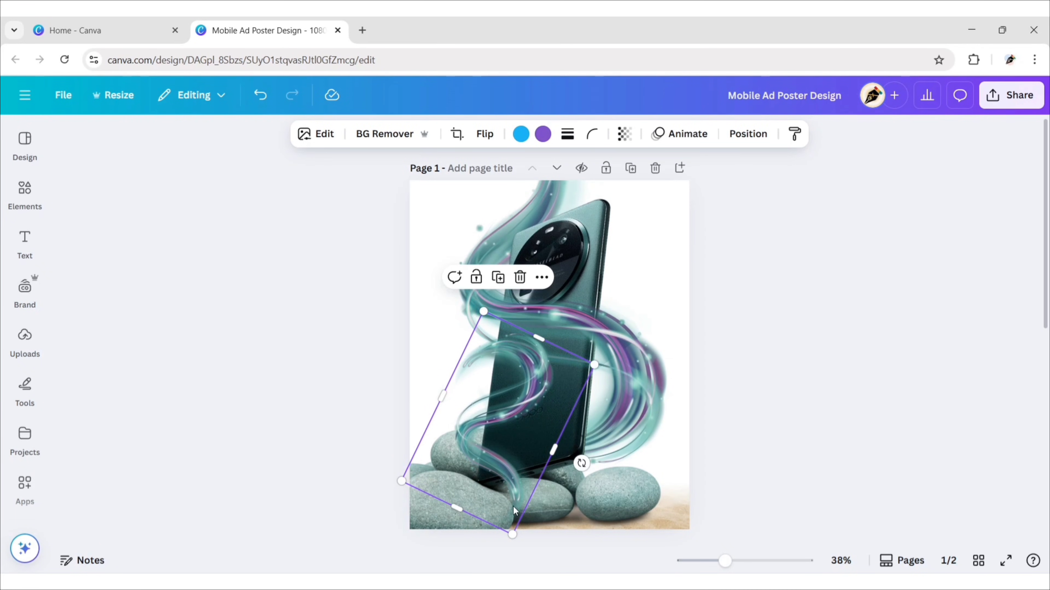
{"action": "left_click", "coordinate": [751, 131]}
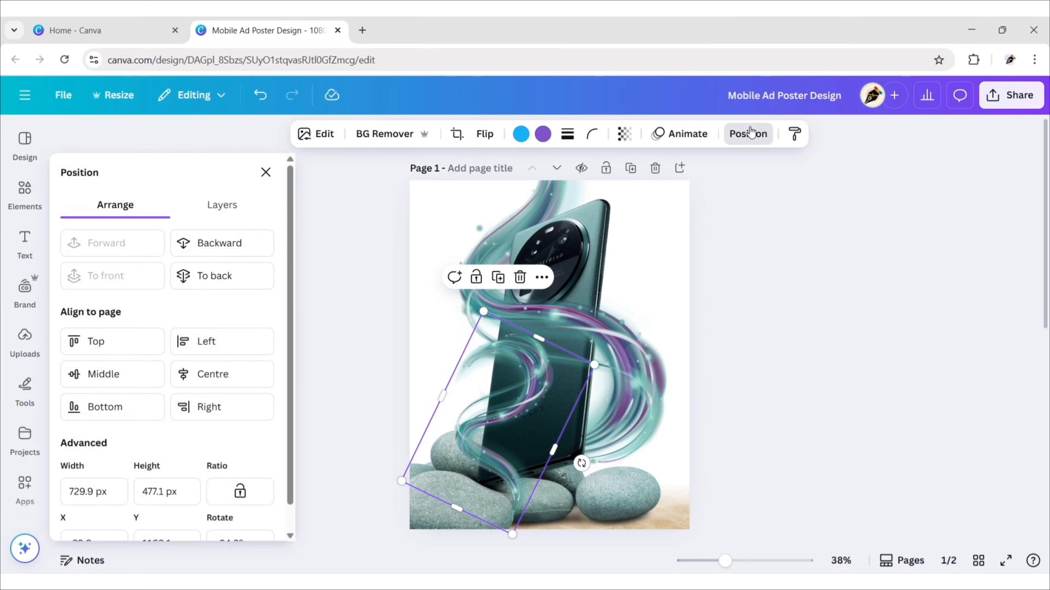
{"action": "left_click", "coordinate": [232, 219]}
{"action": "left_click_drag", "start_coordinate": [190, 321], "coordinate": [179, 424]}
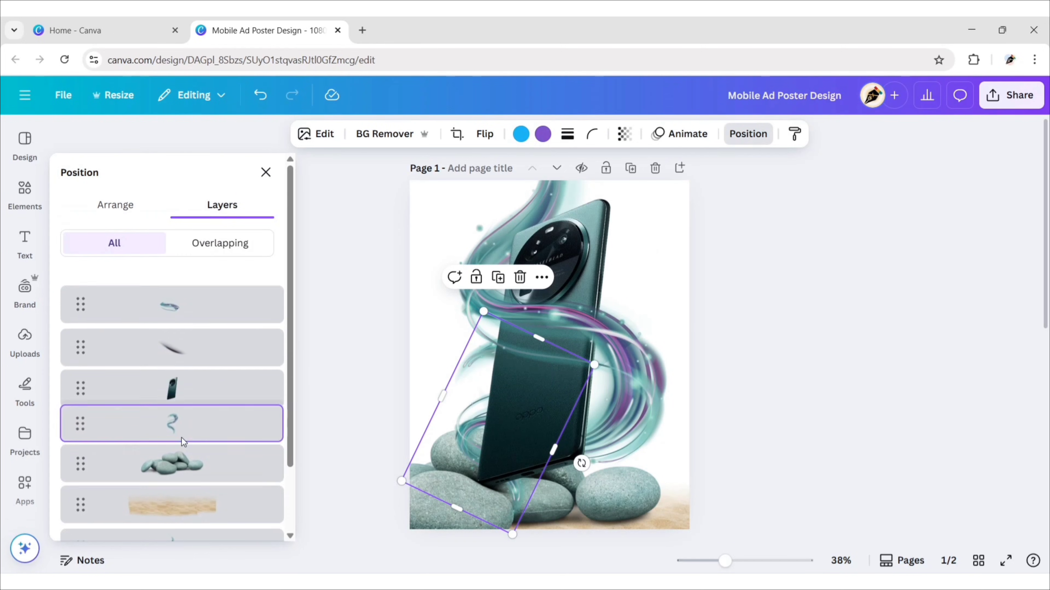
{"action": "left_click", "coordinate": [266, 173]}
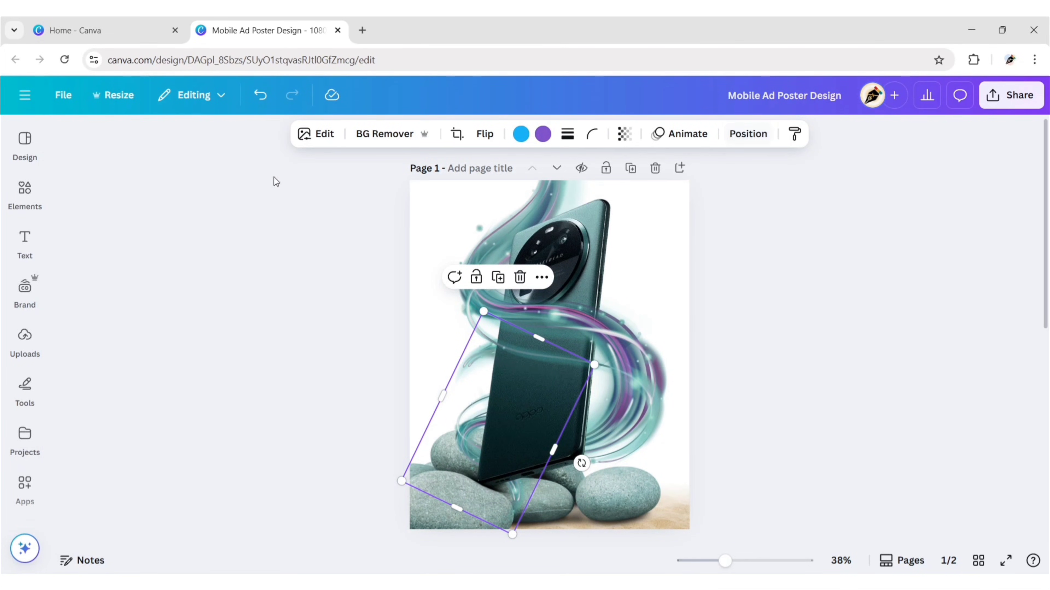
Duplicate the small spiral in place in front of the phone and crop the copy to the strand crossing the phone's lower left corner.
{"action": "left_click_drag", "start_coordinate": [539, 334], "coordinate": [509, 399]}
{"action": "left_click_drag", "start_coordinate": [430, 430], "coordinate": [449, 440]}
{"action": "left_click_drag", "start_coordinate": [508, 474], "coordinate": [504, 469]}
{"action": "left_click_drag", "start_coordinate": [519, 406], "coordinate": [505, 445]}
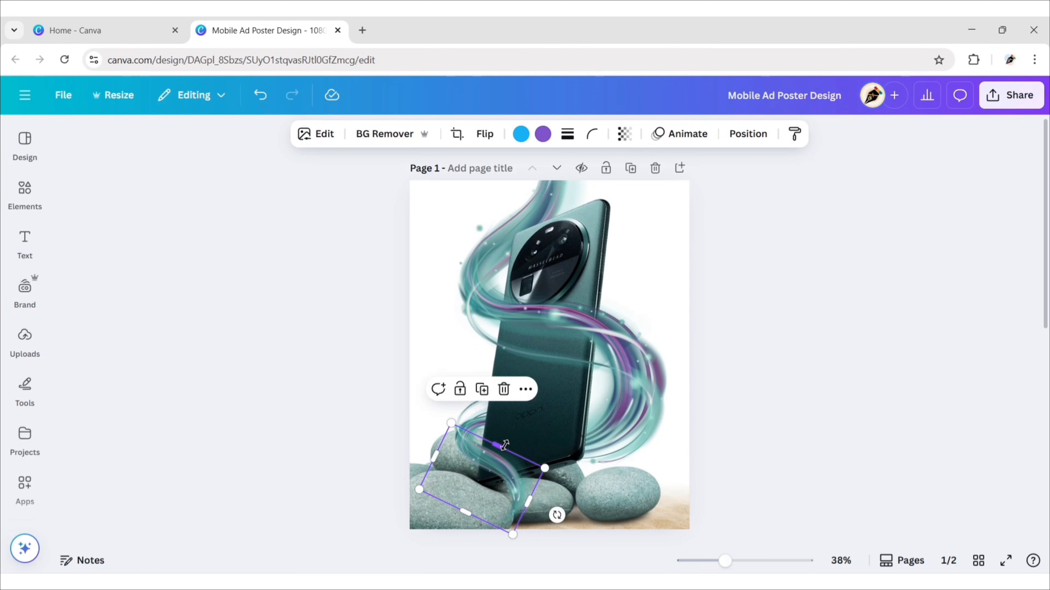
{"action": "left_click", "coordinate": [363, 401]}
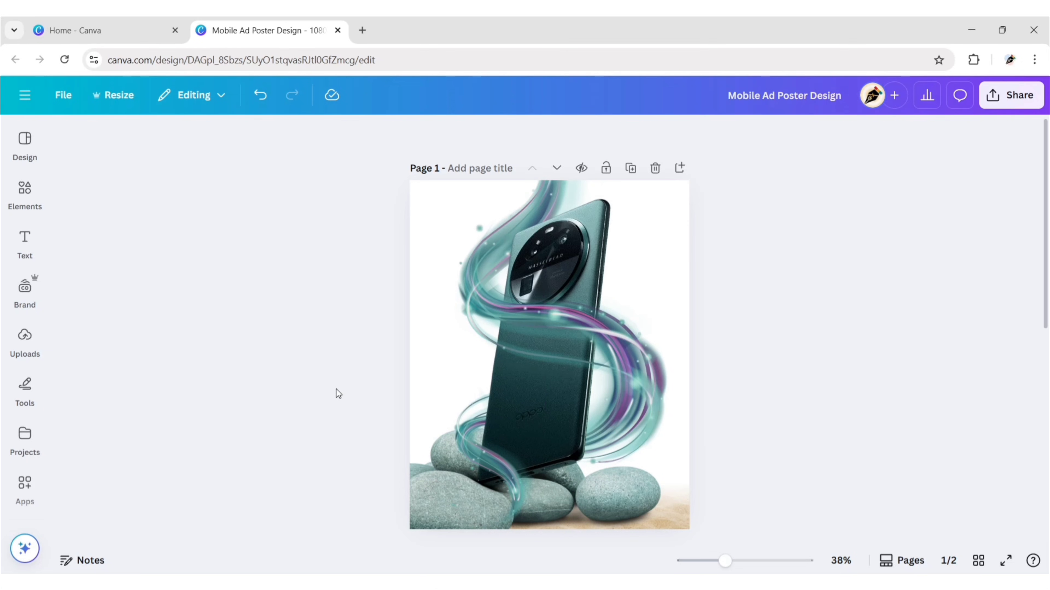
Search the graphics for "light effect" and add the blue light flare with a diagonal streak to the page.
{"action": "left_click", "coordinate": [24, 192]}
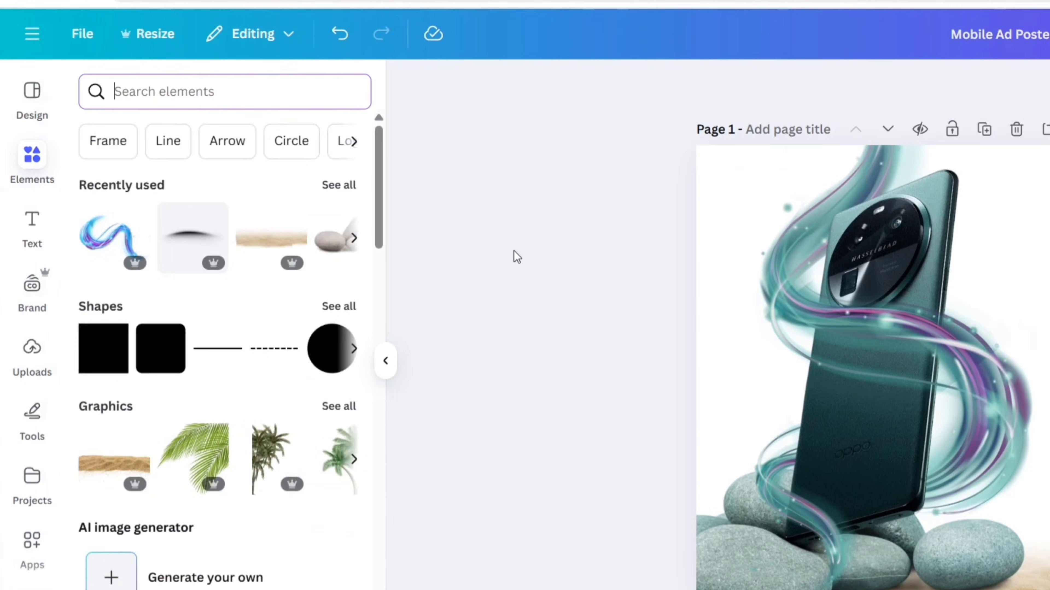
{"action": "type", "text": "light effect"}
{"action": "key", "text": "Return"}
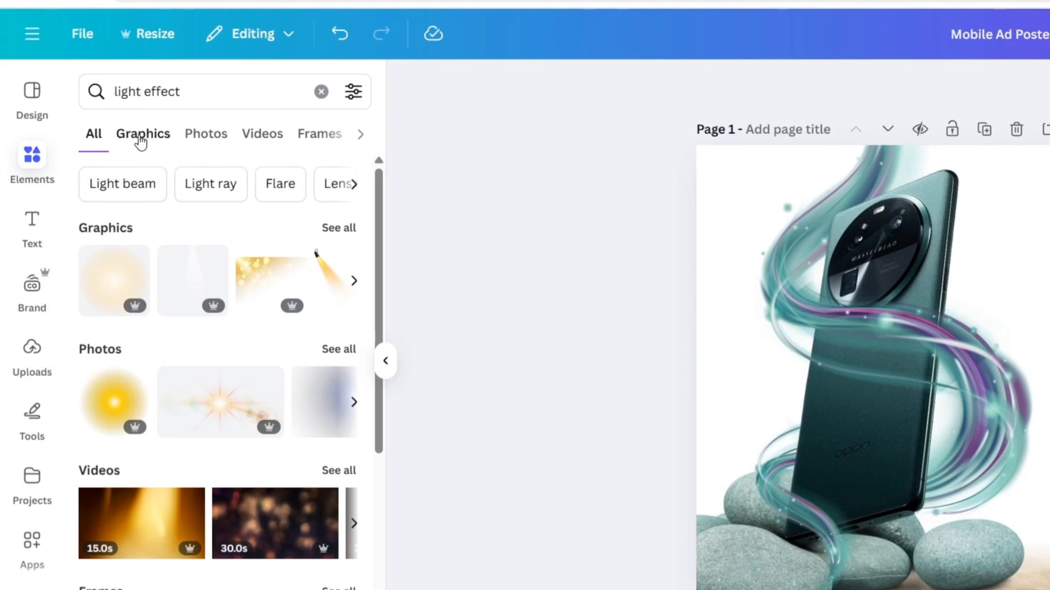
{"action": "left_click", "coordinate": [141, 139]}
{"action": "scroll", "coordinate": [251, 407], "scroll_direction": "down", "scroll_amount": 5}
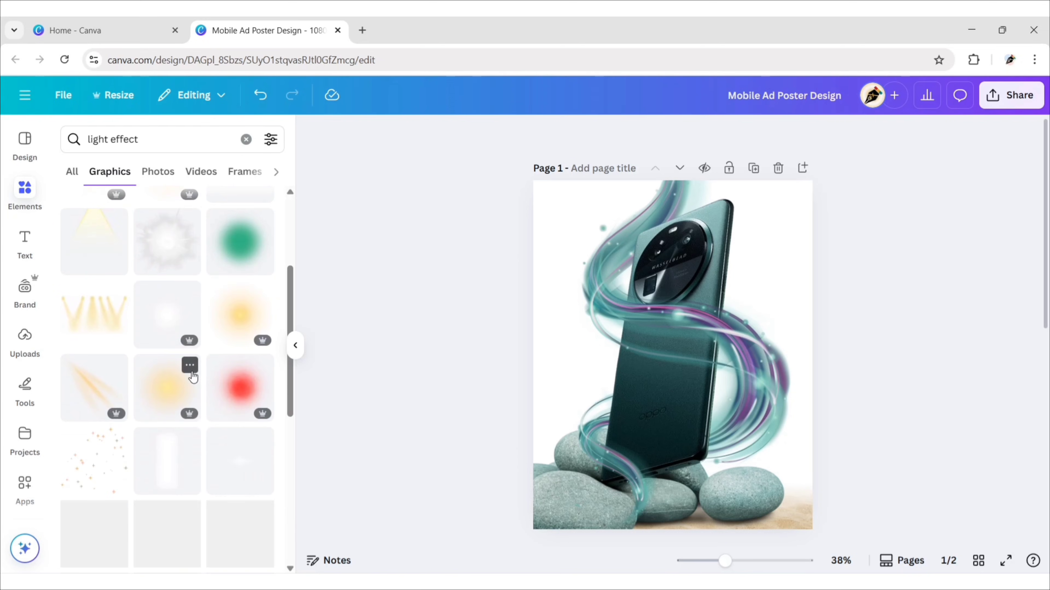
{"action": "scroll", "coordinate": [192, 377], "scroll_direction": "down", "scroll_amount": 10}
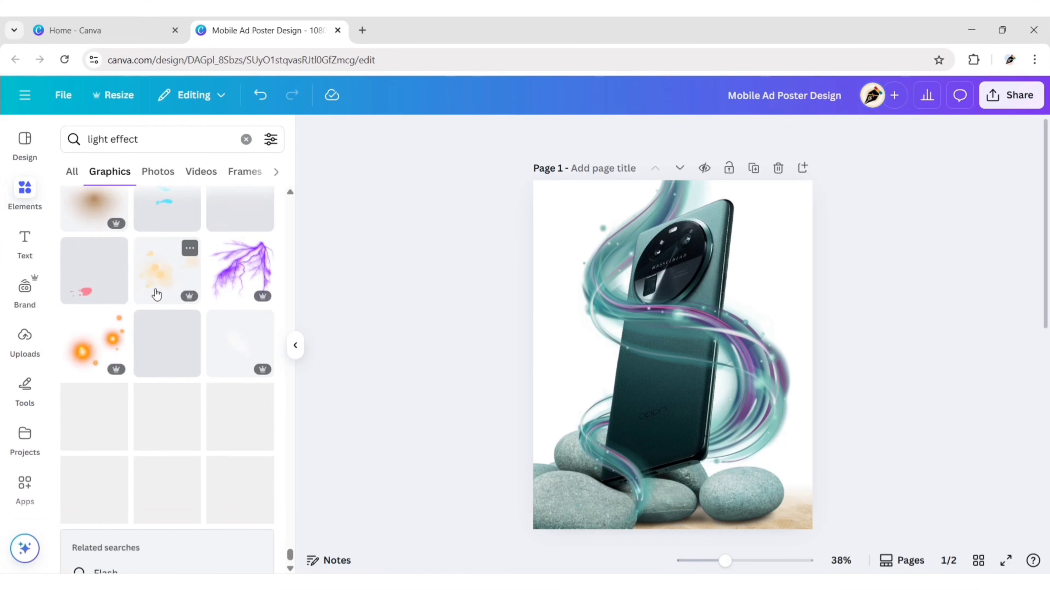
{"action": "scroll", "coordinate": [157, 294], "scroll_direction": "down", "scroll_amount": 10}
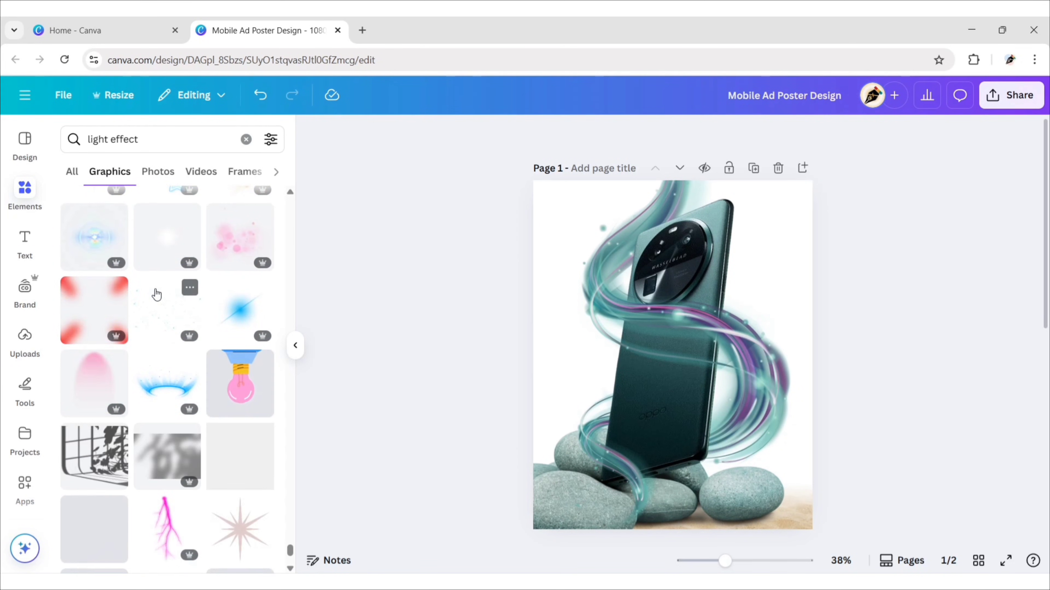
{"action": "left_click", "coordinate": [241, 327]}
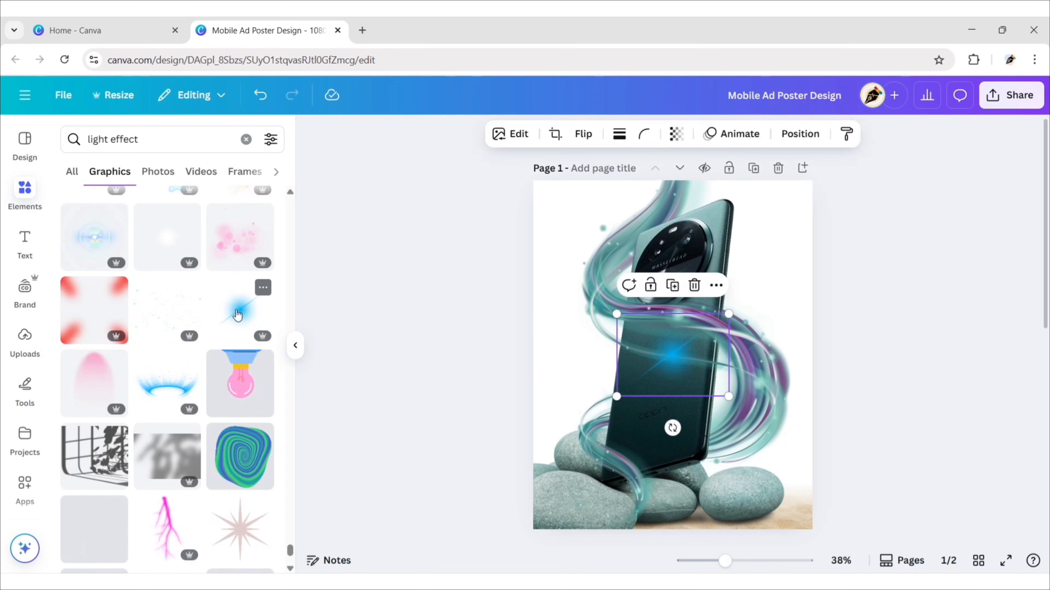
Apply the Nostalg filter to the blue light flare.
{"action": "left_click", "coordinate": [294, 350]}
{"action": "left_click", "coordinate": [396, 136]}
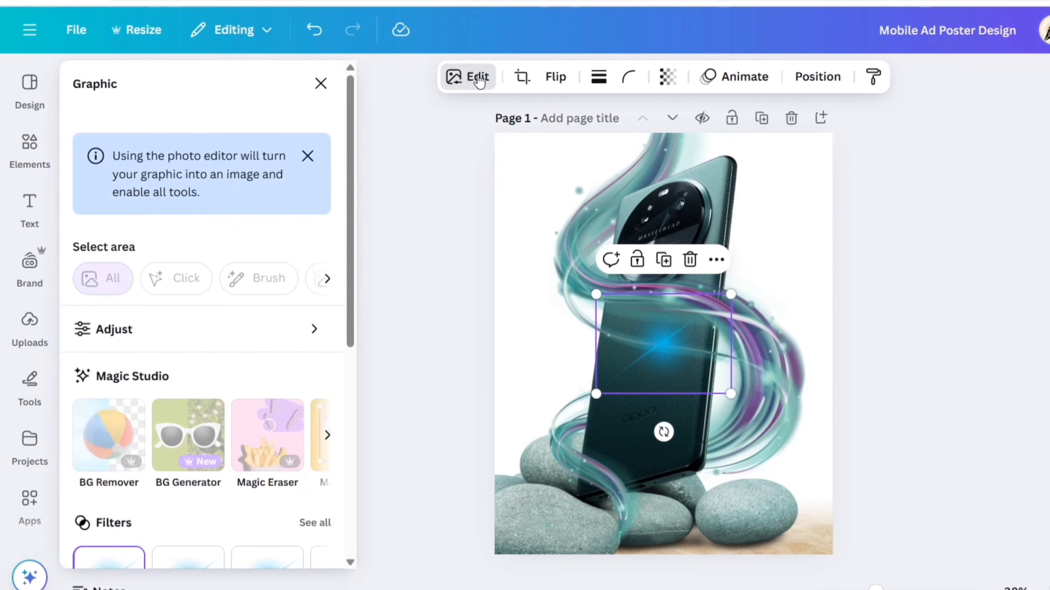
{"action": "scroll", "coordinate": [278, 249], "scroll_direction": "down", "scroll_amount": 6}
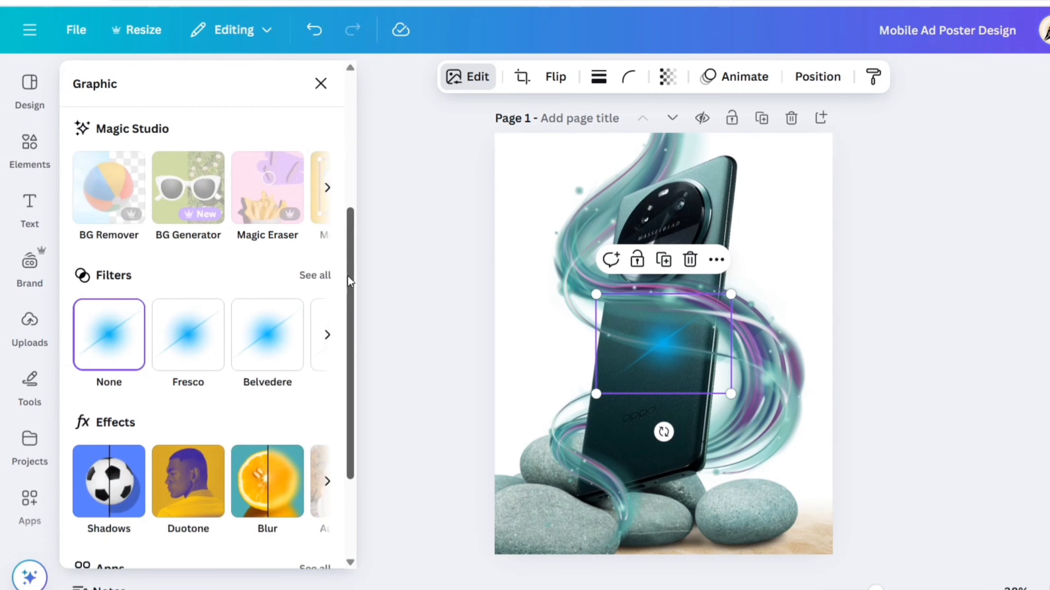
{"action": "left_click", "coordinate": [326, 279]}
{"action": "scroll", "coordinate": [248, 297], "scroll_direction": "down", "scroll_amount": 15}
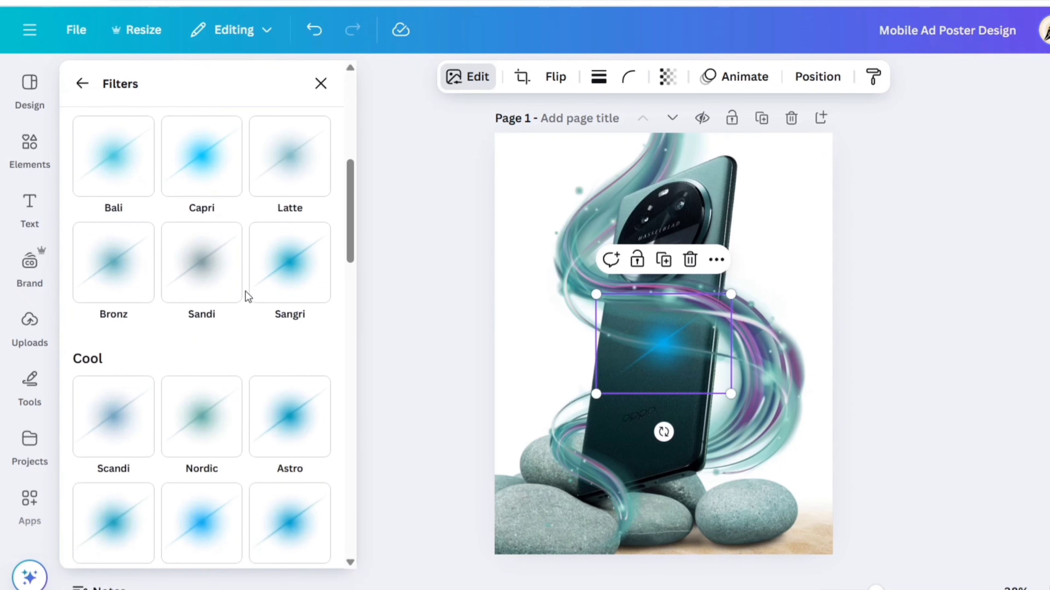
{"action": "scroll", "coordinate": [248, 297], "scroll_direction": "down", "scroll_amount": 6}
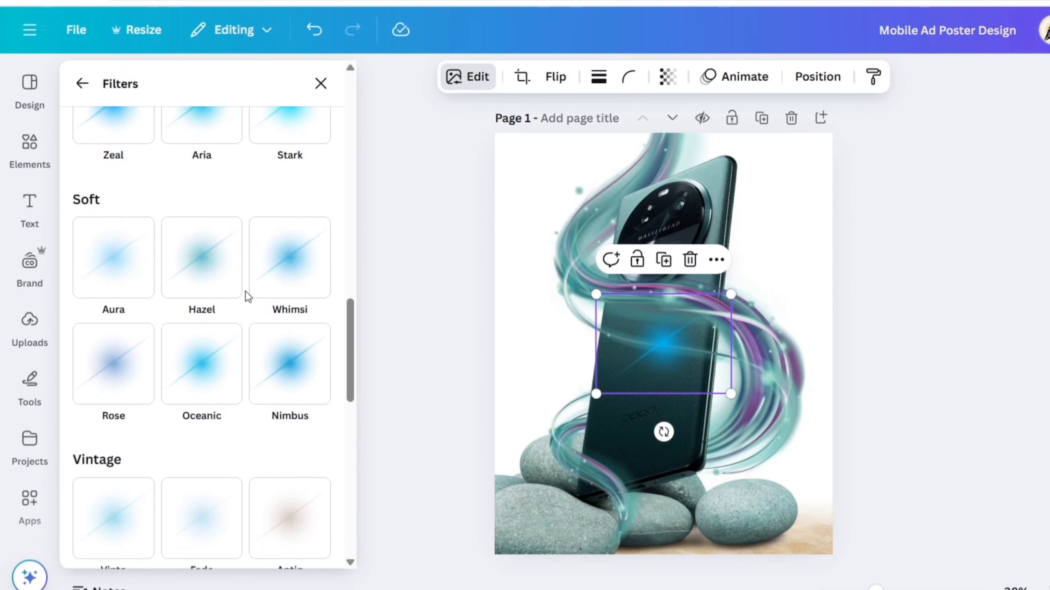
{"action": "left_click", "coordinate": [112, 405]}
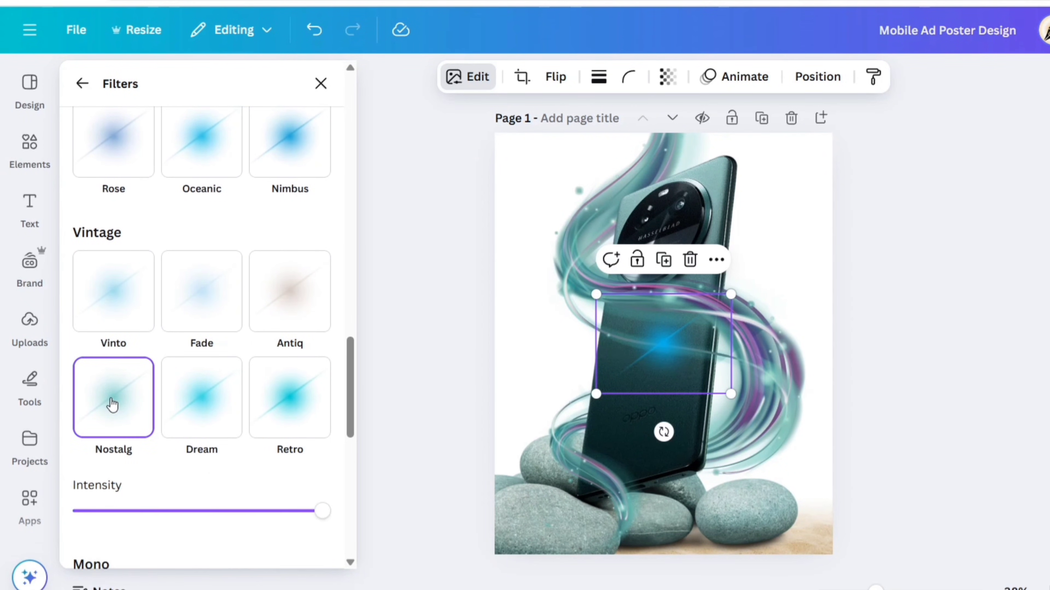
{"action": "left_click", "coordinate": [321, 83]}
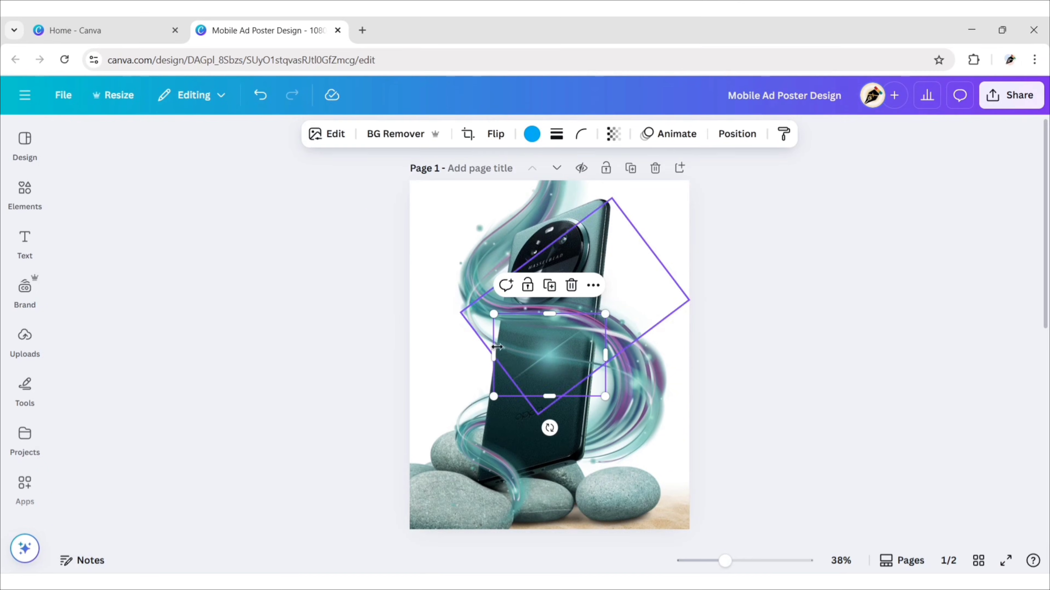
Move the light flare onto the spiral's curve beside the phone's right edge and rotate it slightly counter-clockwise.
{"action": "left_click_drag", "start_coordinate": [545, 355], "coordinate": [615, 354]}
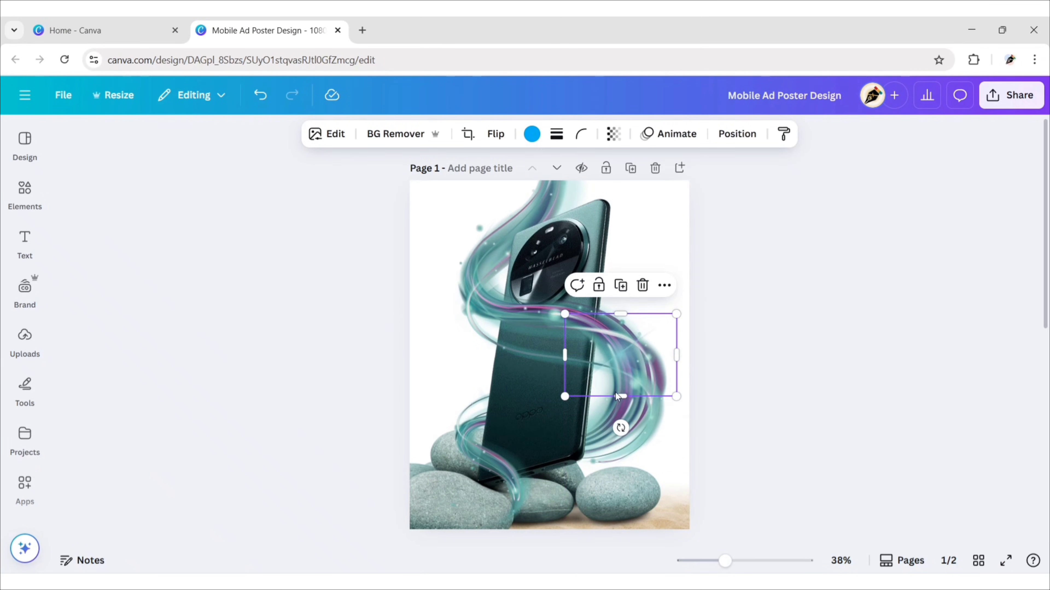
{"action": "left_click_drag", "start_coordinate": [619, 429], "coordinate": [623, 429]}
{"action": "left_click_drag", "start_coordinate": [616, 367], "coordinate": [620, 354]}
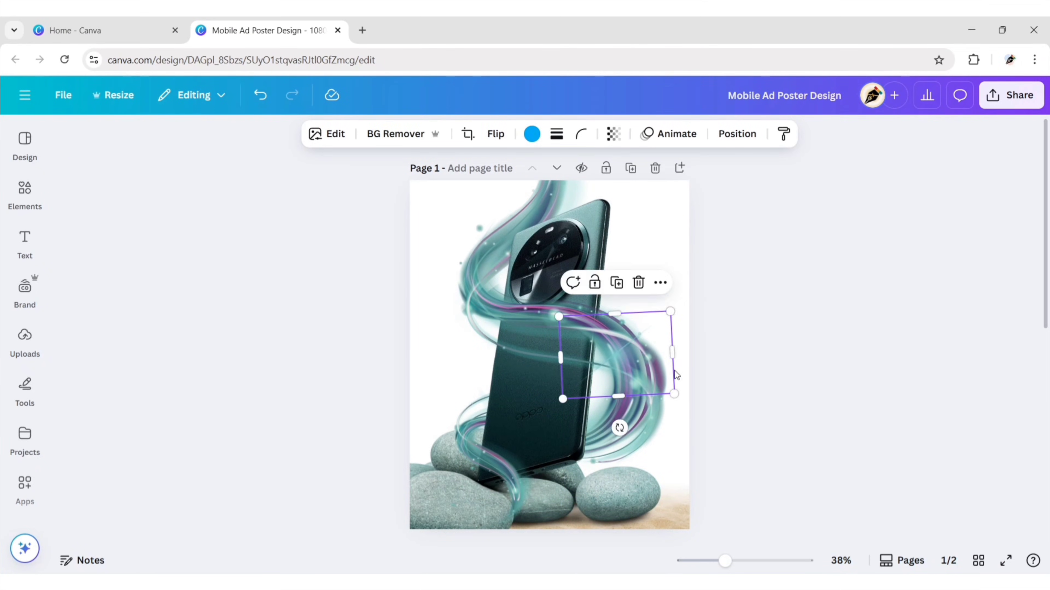
{"action": "left_click", "coordinate": [751, 343]}
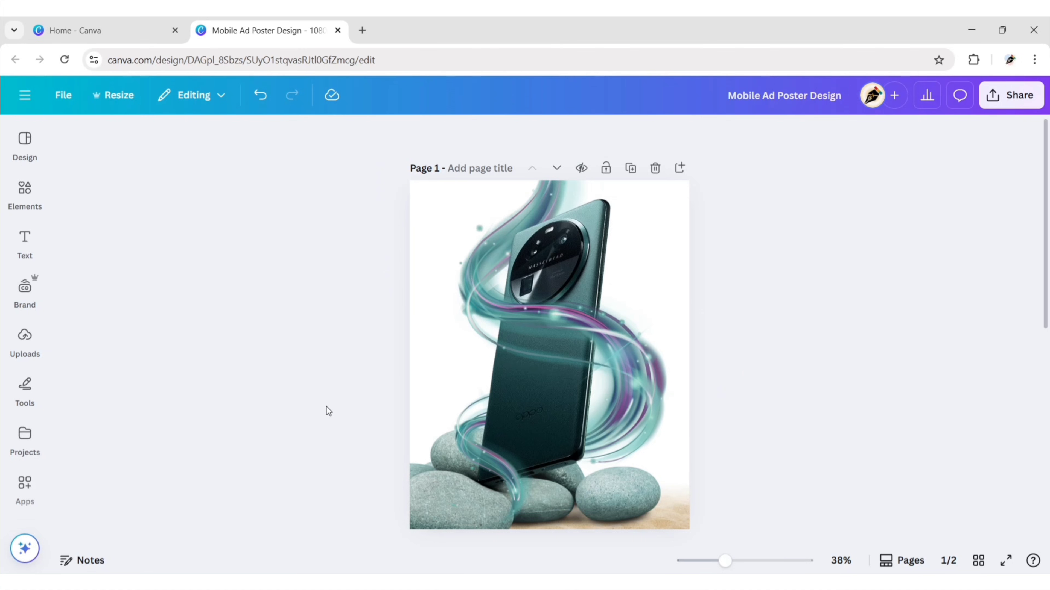
Give the page background a gradient fill and set its second colour to #13292B.
{"action": "left_click", "coordinate": [421, 394]}
{"action": "left_click", "coordinate": [452, 134]}
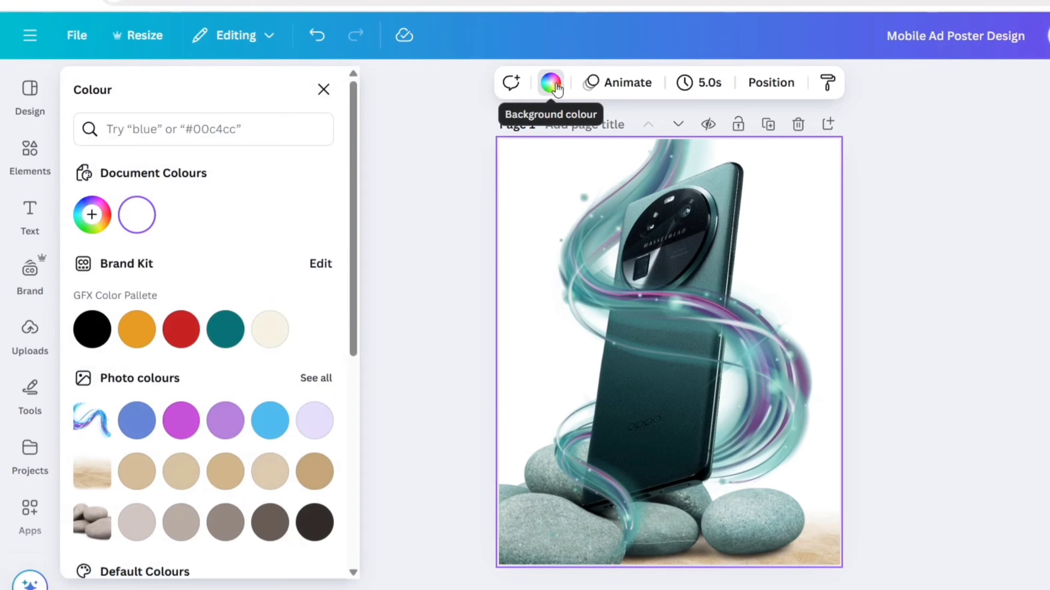
{"action": "left_click", "coordinate": [92, 214]}
{"action": "left_click", "coordinate": [259, 268]}
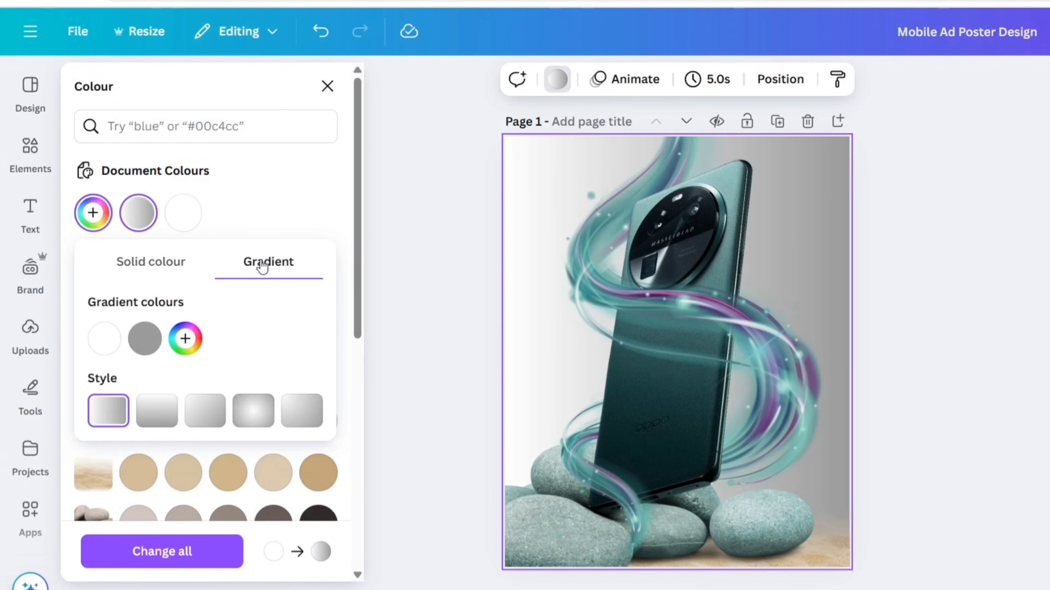
{"action": "left_click", "coordinate": [147, 341]}
{"action": "left_click", "coordinate": [218, 525]}
{"action": "type", "text": "#13292B"}
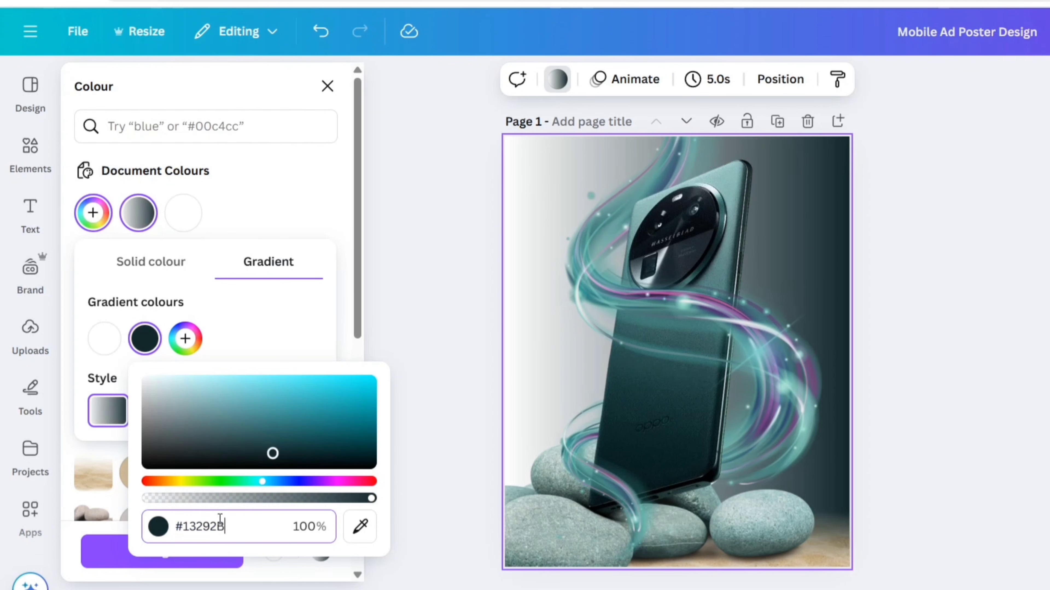
{"action": "left_click", "coordinate": [230, 346]}
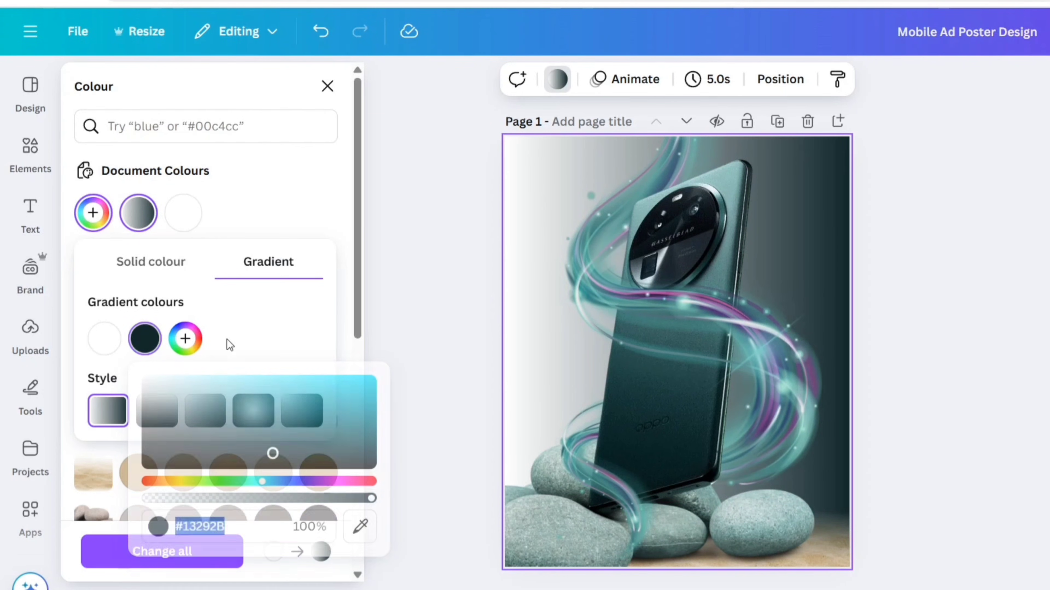
Set the gradient's first colour to #92C6CC and add a third colour stop in #13292B.
{"action": "left_click", "coordinate": [110, 342]}
{"action": "left_click", "coordinate": [200, 534]}
{"action": "type", "text": "#92C6CC"}
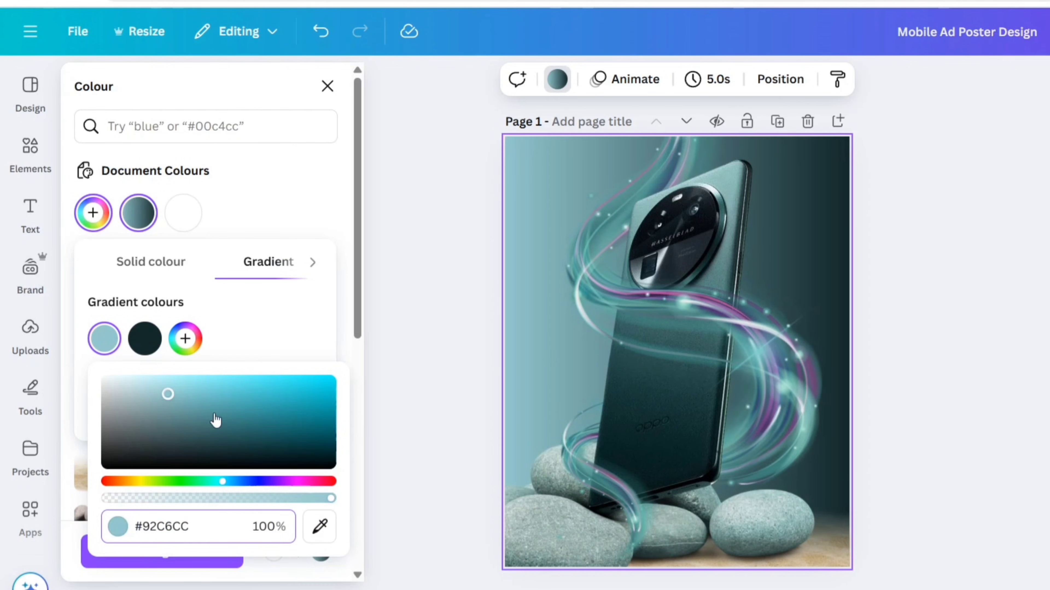
{"action": "left_click", "coordinate": [253, 327]}
{"action": "left_click", "coordinate": [185, 338]}
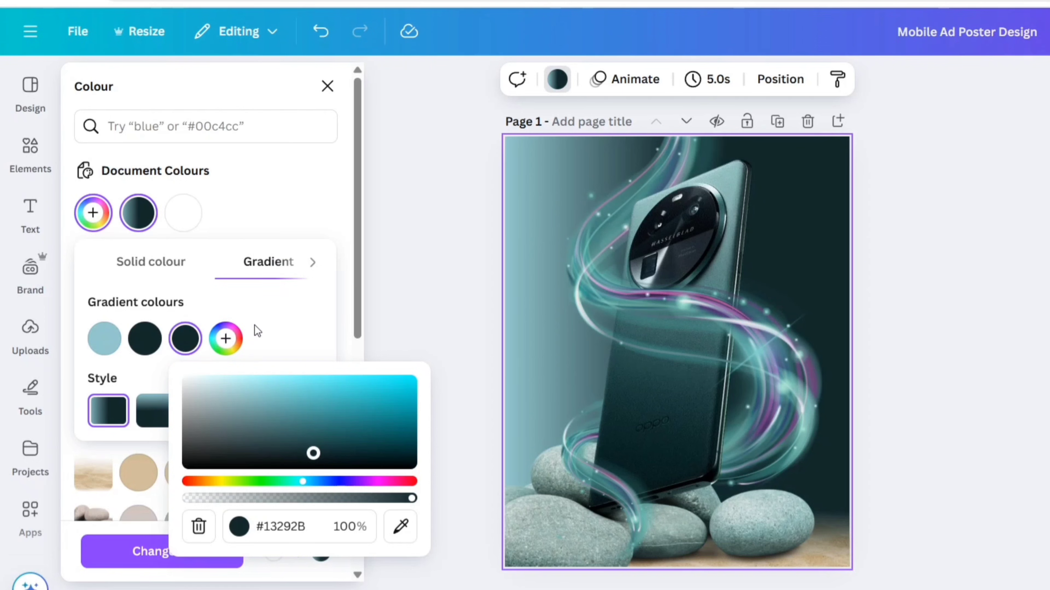
{"action": "left_click", "coordinate": [284, 322]}
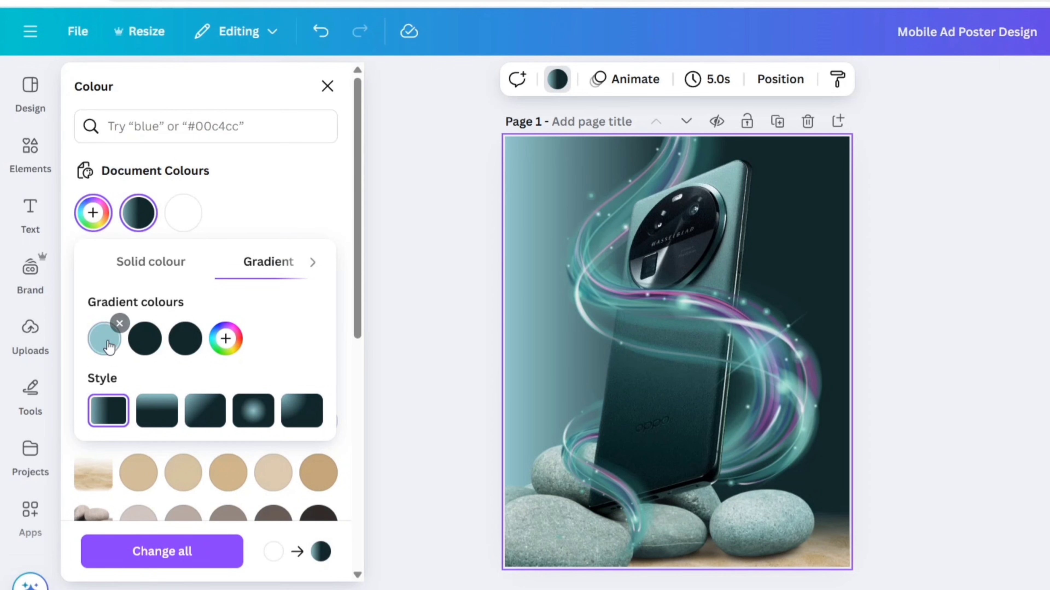
Reorder the gradient so the light teal colour comes last and apply the diagonal linear style.
{"action": "left_click_drag", "start_coordinate": [108, 347], "coordinate": [186, 338]}
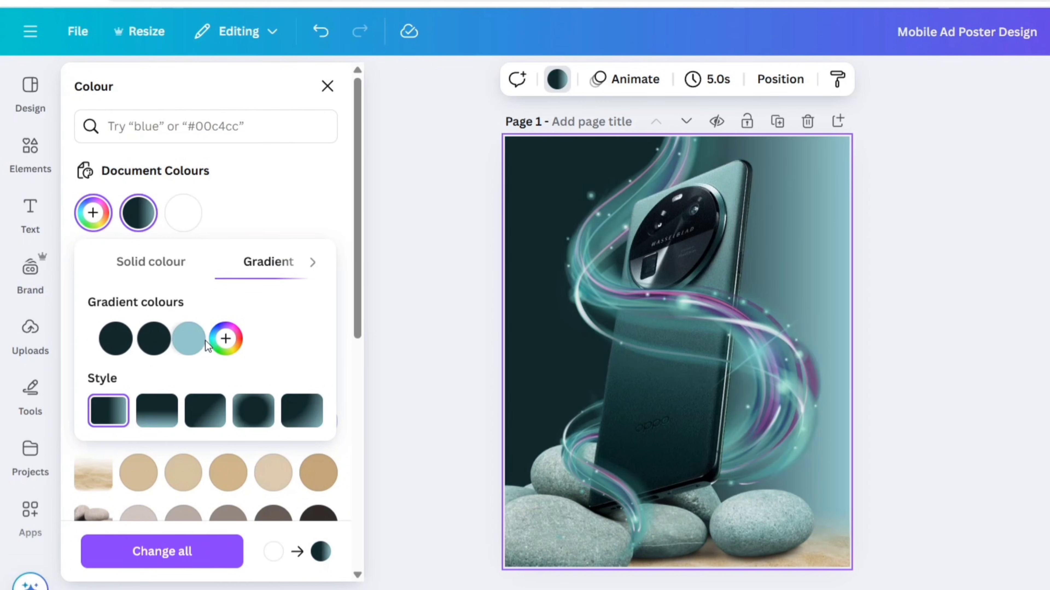
{"action": "left_click", "coordinate": [211, 419]}
{"action": "left_click", "coordinate": [328, 83]}
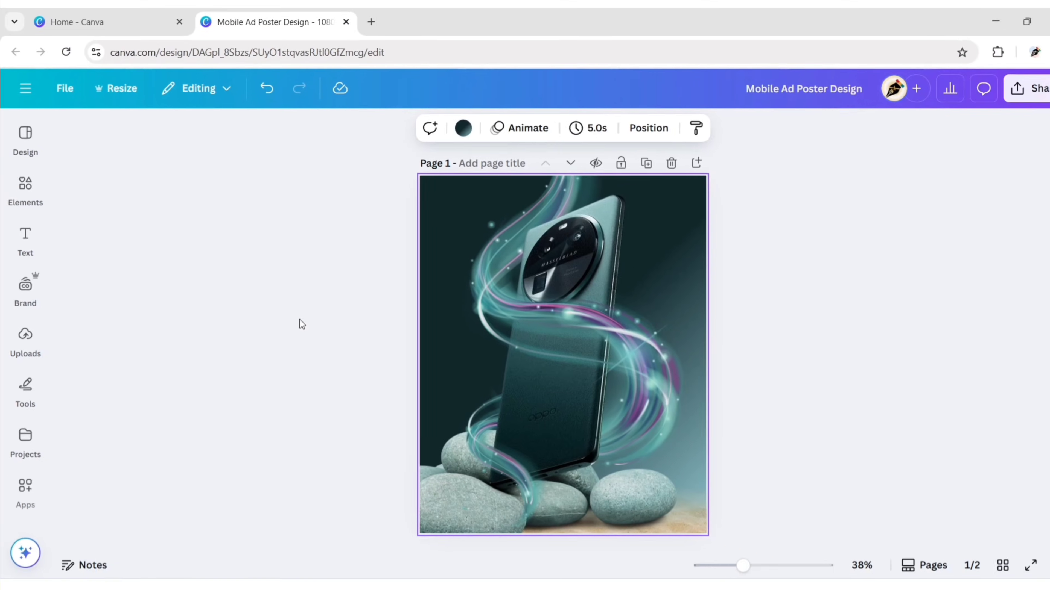
Search the graphics for "neutral light" and add the blurred orange and yellow glow to the page.
{"action": "left_click", "coordinate": [30, 149]}
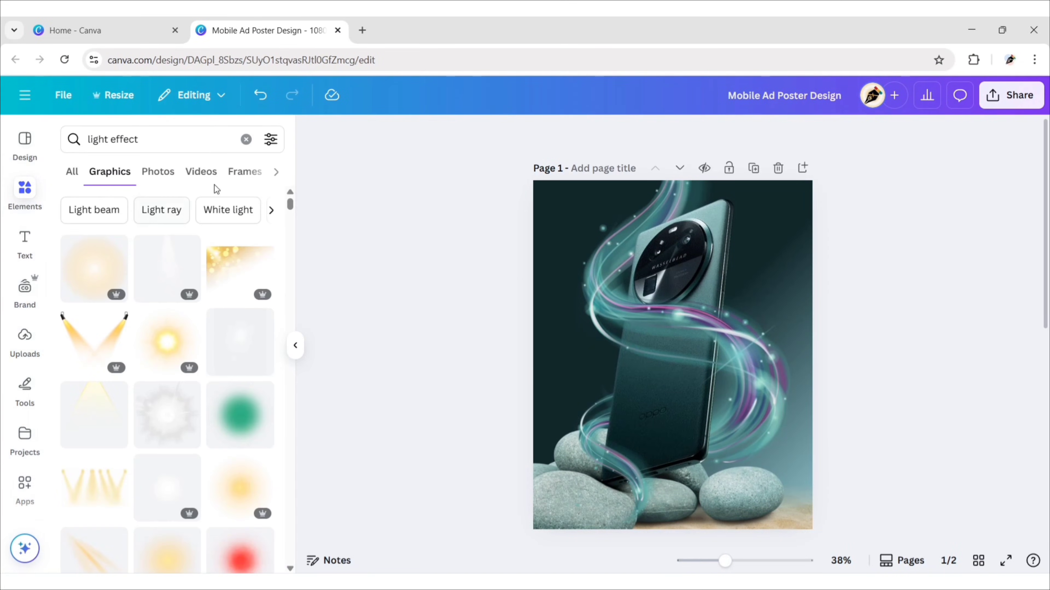
{"action": "left_click", "coordinate": [246, 140]}
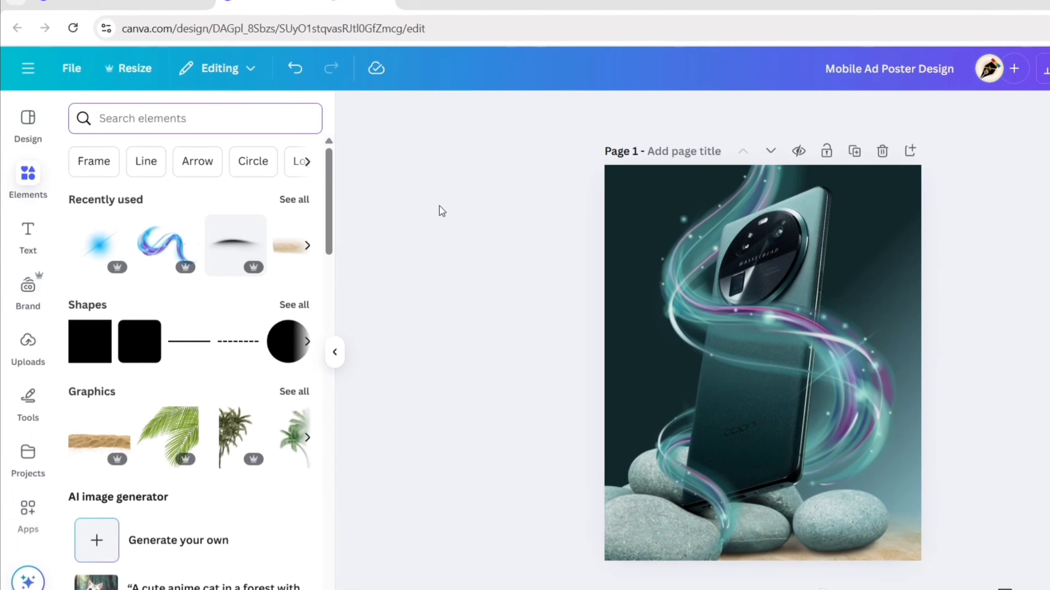
{"action": "type", "text": "neutral light"}
{"action": "key", "text": "Return"}
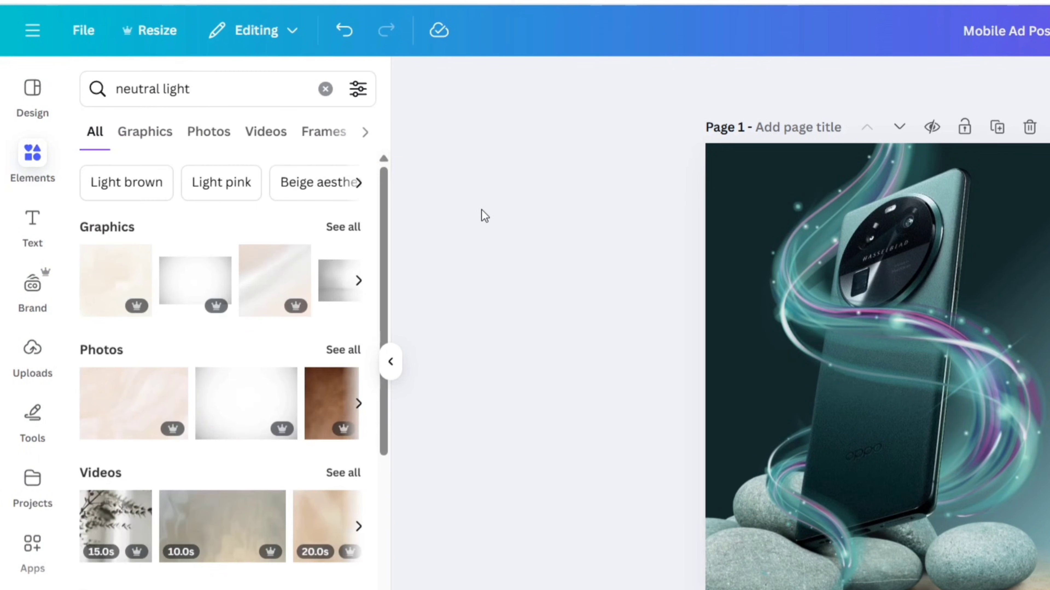
{"action": "left_click", "coordinate": [142, 133]}
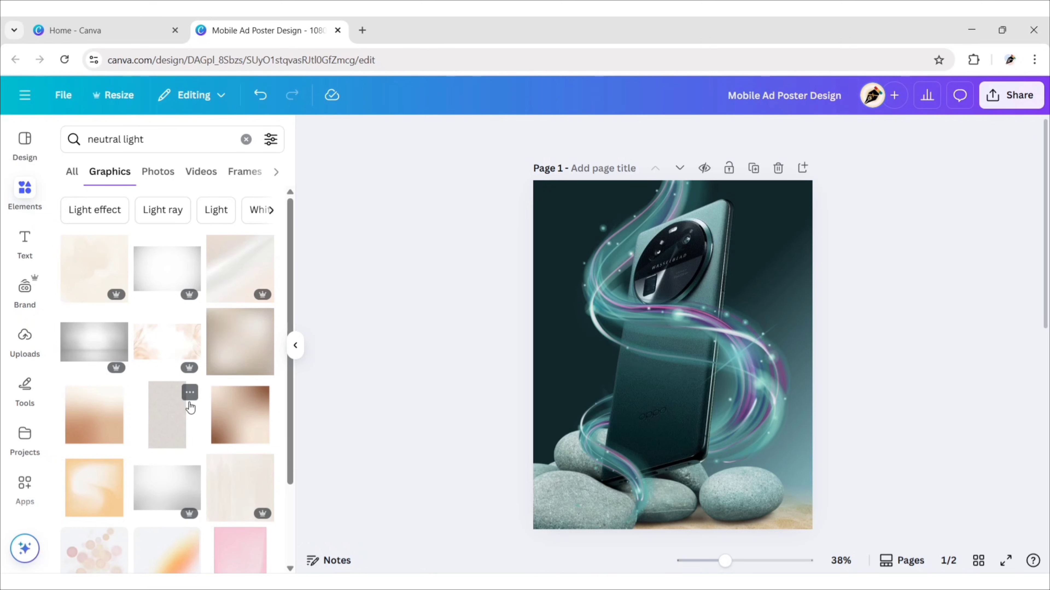
{"action": "scroll", "coordinate": [190, 407], "scroll_direction": "down", "scroll_amount": 5}
{"action": "left_click", "coordinate": [174, 332]}
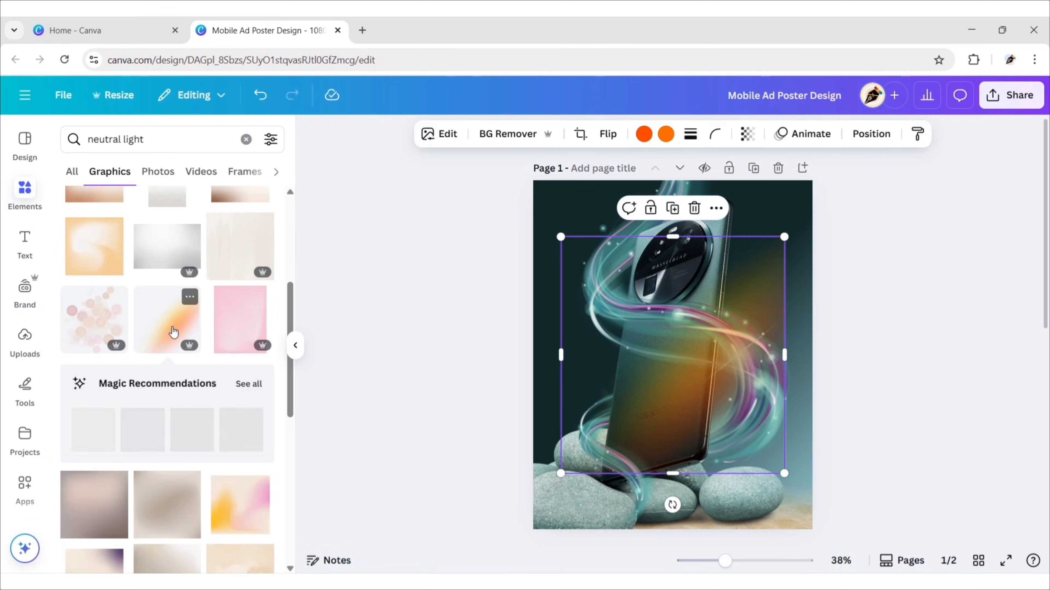
Rotate the orange glow so it slants from the poster's upper left and enlarge it to cover the phone area.
{"action": "left_click", "coordinate": [294, 345]}
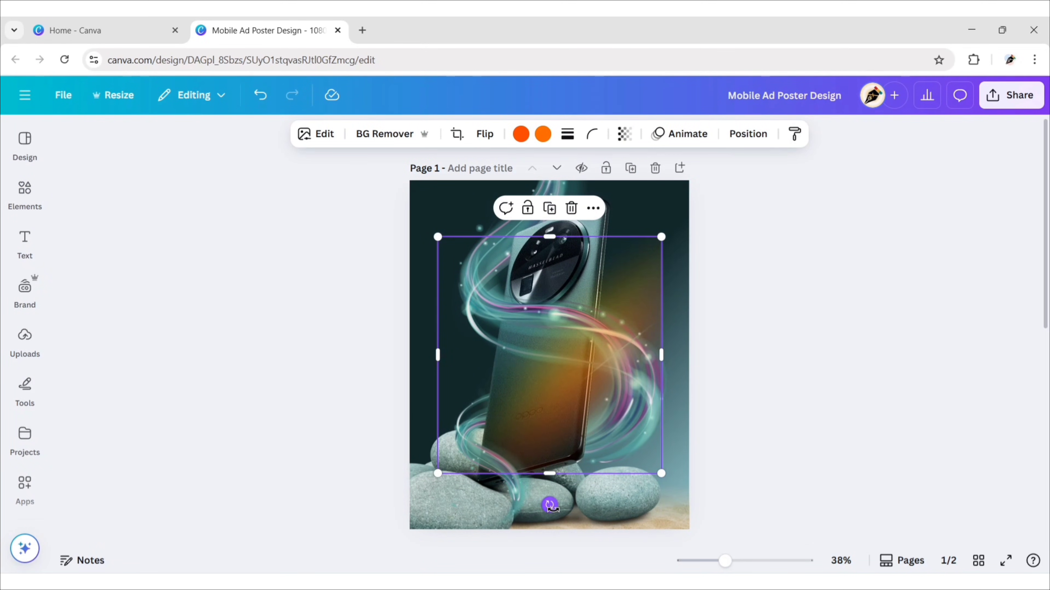
{"action": "left_click_drag", "start_coordinate": [549, 505], "coordinate": [739, 363]}
{"action": "left_click_drag", "start_coordinate": [563, 387], "coordinate": [541, 329]}
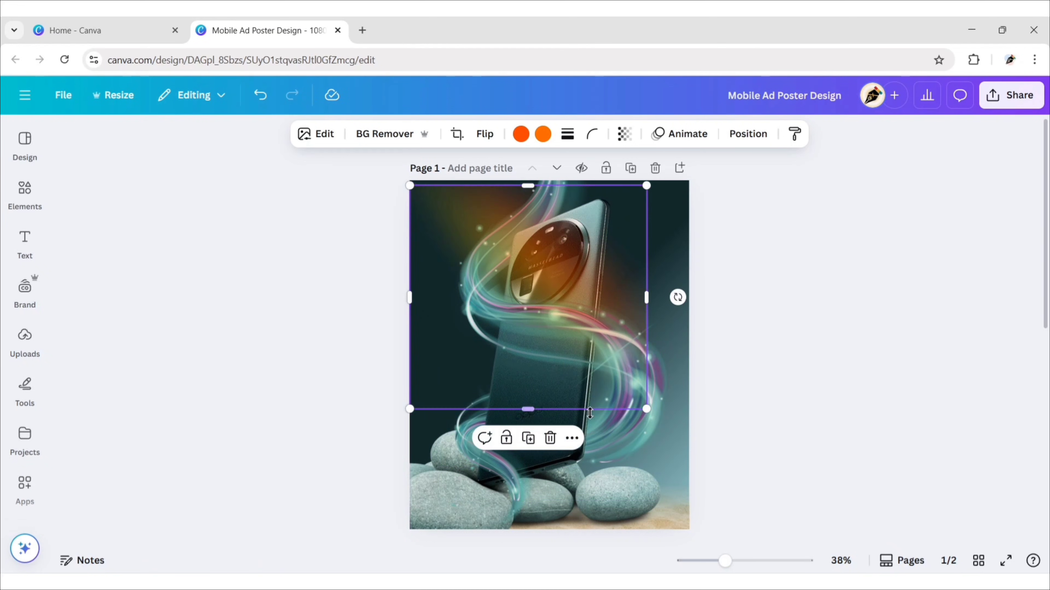
{"action": "left_click_drag", "start_coordinate": [646, 408], "coordinate": [689, 449]}
{"action": "left_click_drag", "start_coordinate": [409, 449], "coordinate": [357, 475]}
Send the orange glow to the back, behind the phone and spirals.
{"action": "left_click", "coordinate": [749, 140]}
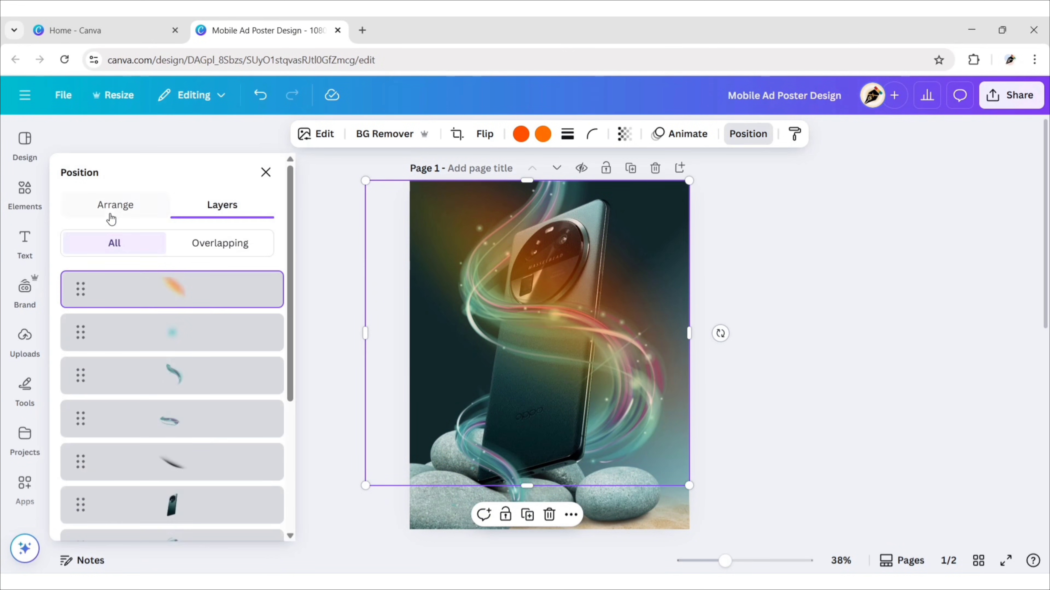
{"action": "left_click", "coordinate": [109, 207]}
{"action": "left_click", "coordinate": [234, 277]}
{"action": "left_click", "coordinate": [265, 173]}
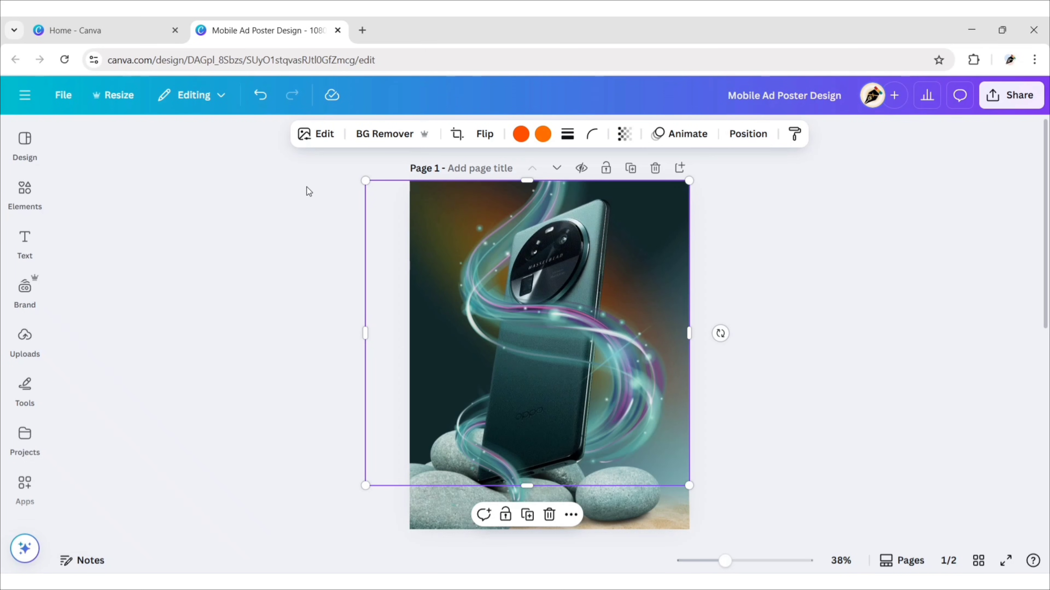
Apply the Outrun filter from the Colour Pop group to the glow.
{"action": "left_click", "coordinate": [318, 134]}
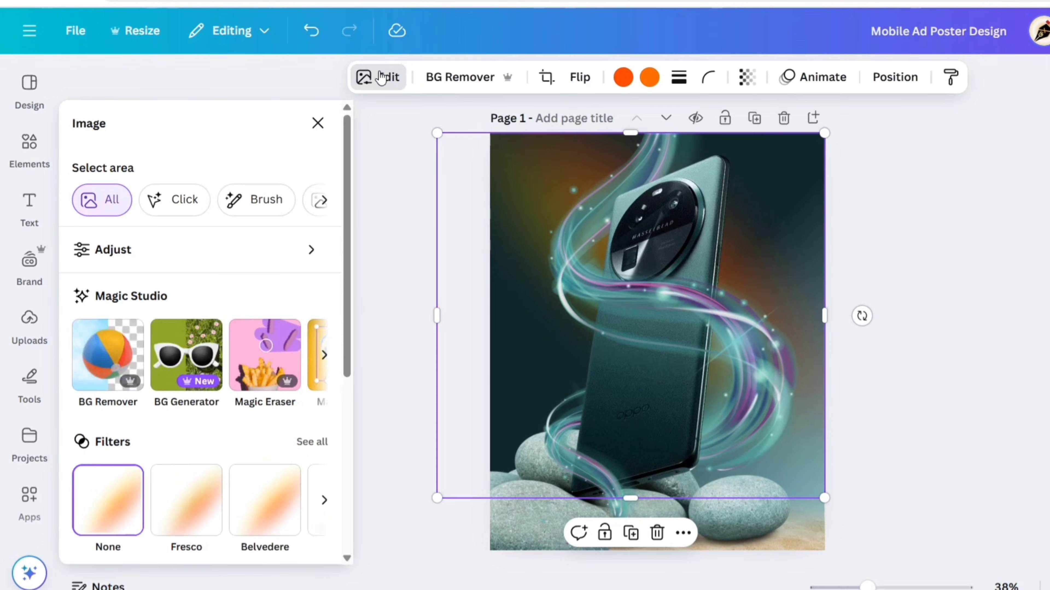
{"action": "scroll", "coordinate": [234, 414], "scroll_direction": "down", "scroll_amount": 5}
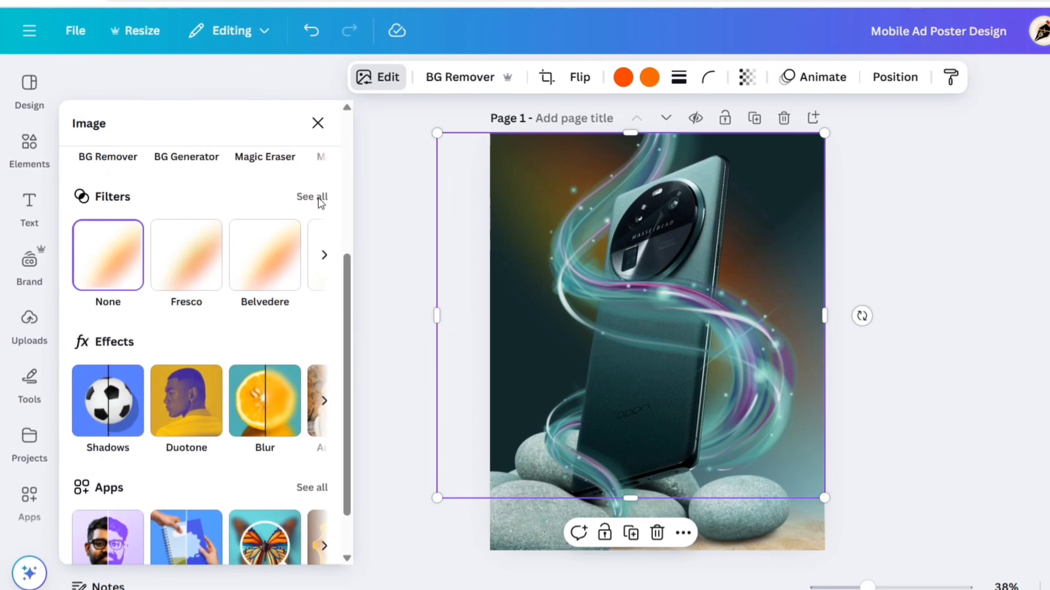
{"action": "left_click", "coordinate": [312, 197]}
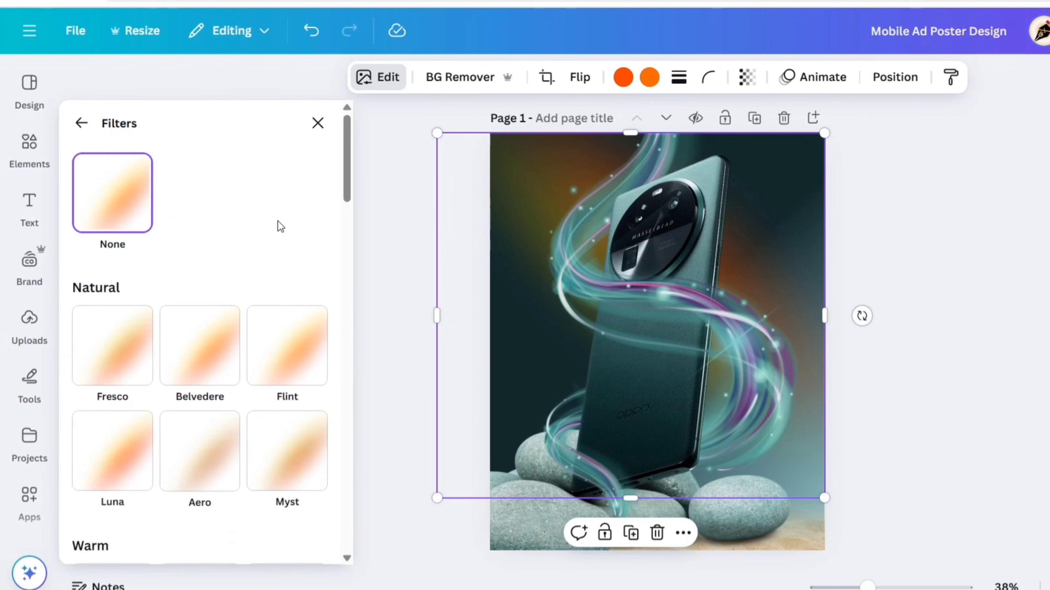
{"action": "scroll", "coordinate": [169, 274], "scroll_direction": "down", "scroll_amount": 10}
{"action": "scroll", "coordinate": [170, 275], "scroll_direction": "down", "scroll_amount": 10}
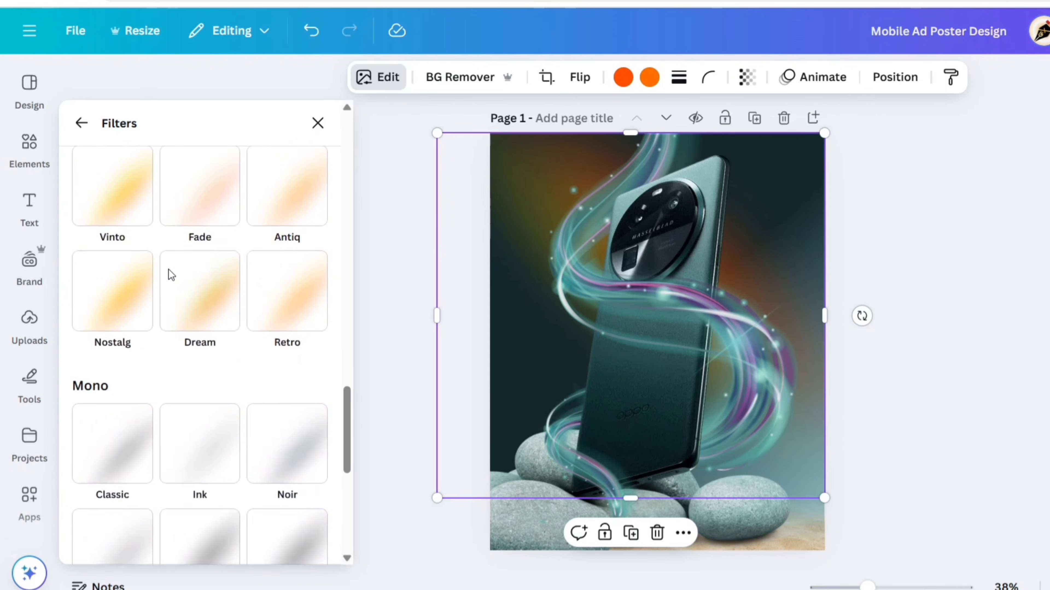
{"action": "scroll", "coordinate": [171, 275], "scroll_direction": "down", "scroll_amount": 2}
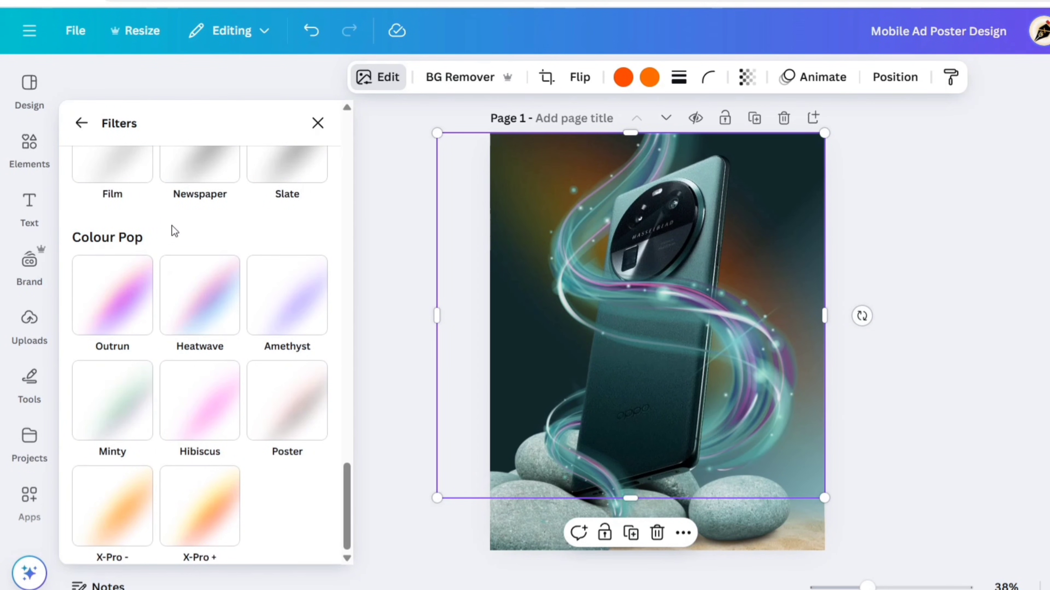
{"action": "left_click", "coordinate": [112, 297]}
{"action": "left_click", "coordinate": [318, 123]}
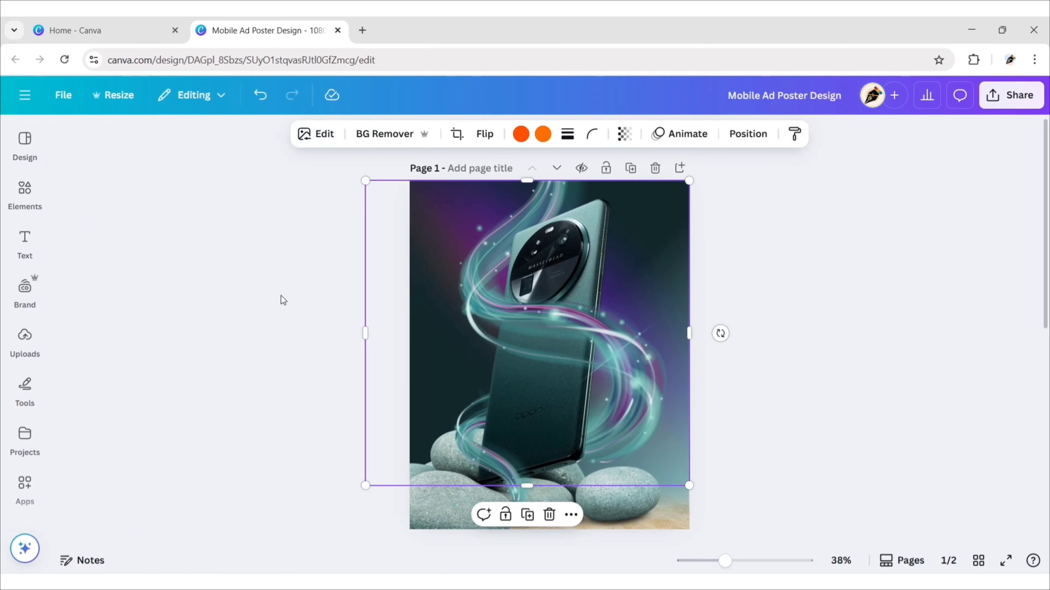
Search the graphics for "water splash" and add the wide pale teal splash to the page.
{"action": "left_click", "coordinate": [290, 352]}
{"action": "left_click", "coordinate": [25, 194]}
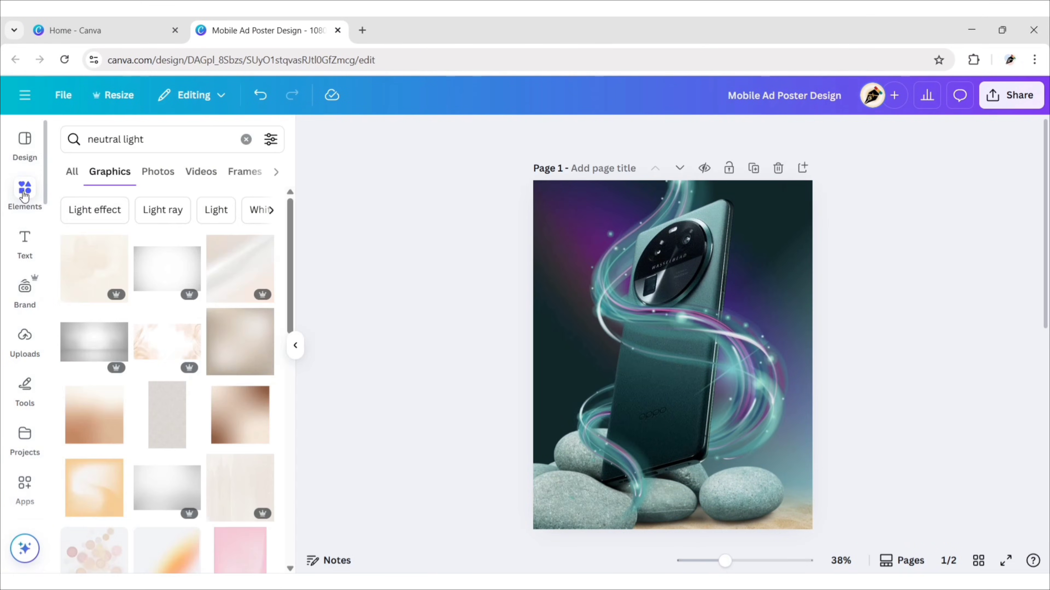
{"action": "left_click", "coordinate": [247, 139]}
{"action": "type", "text": "water splash"}
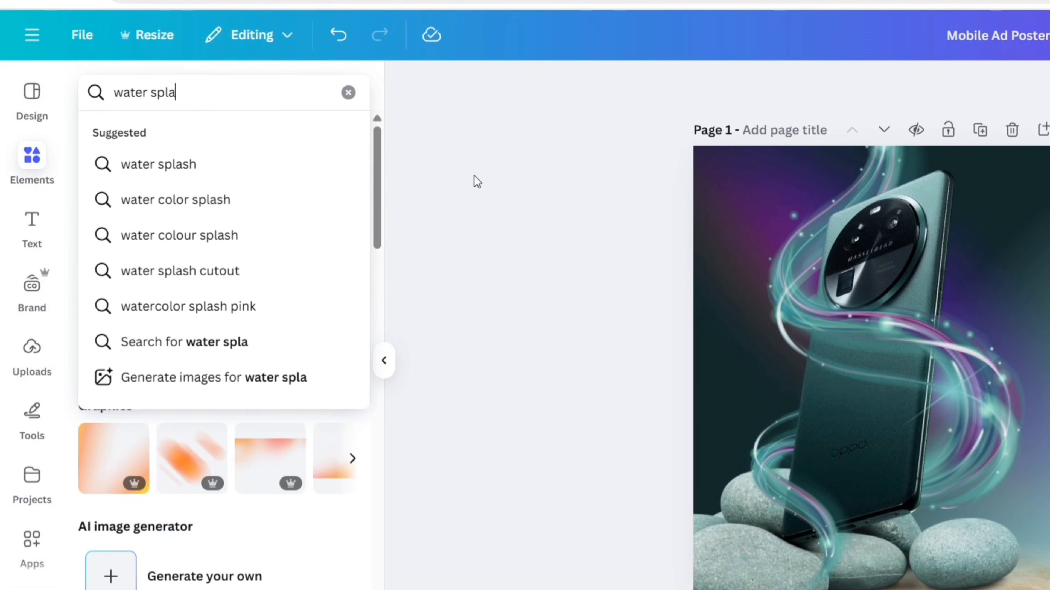
{"action": "key", "text": "Return"}
{"action": "left_click", "coordinate": [143, 134]}
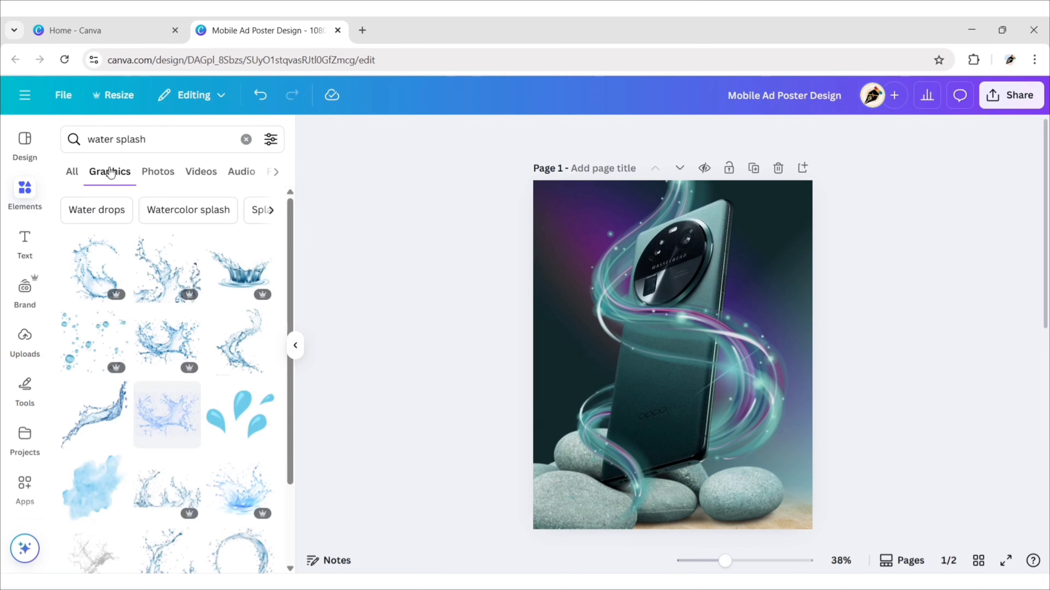
{"action": "scroll", "coordinate": [152, 294], "scroll_direction": "down", "scroll_amount": 4}
{"action": "scroll", "coordinate": [119, 294], "scroll_direction": "down", "scroll_amount": 10}
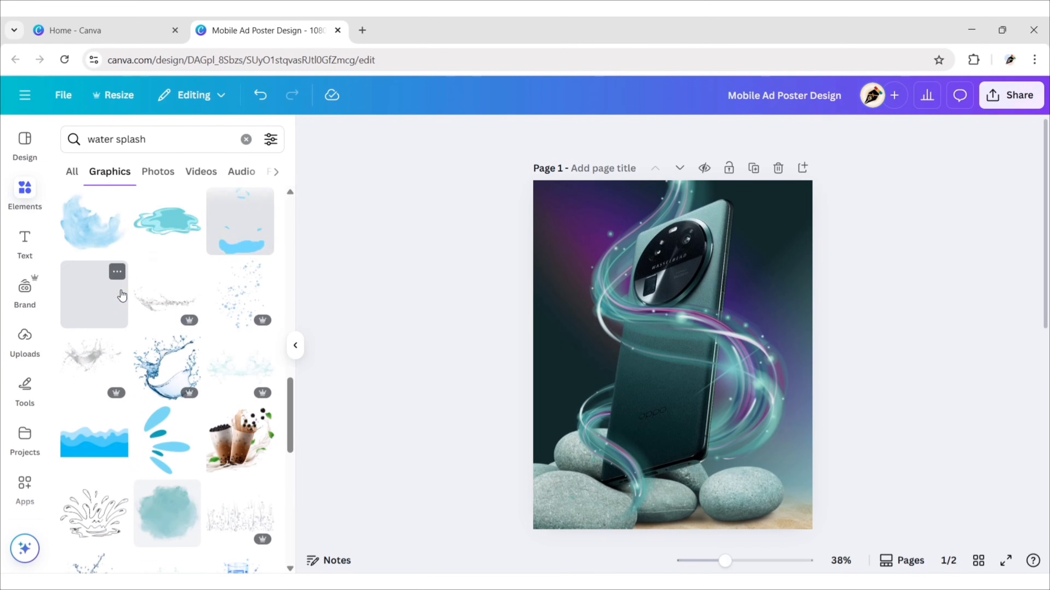
{"action": "left_click", "coordinate": [247, 375]}
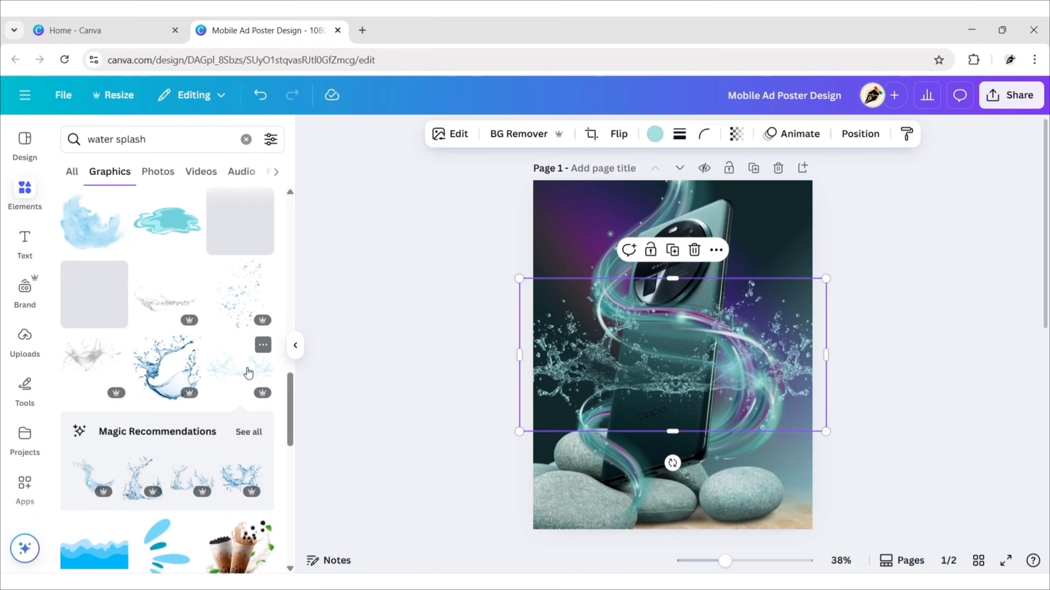
Apply the Classic duotone effect to the water splash.
{"action": "left_click", "coordinate": [296, 350]}
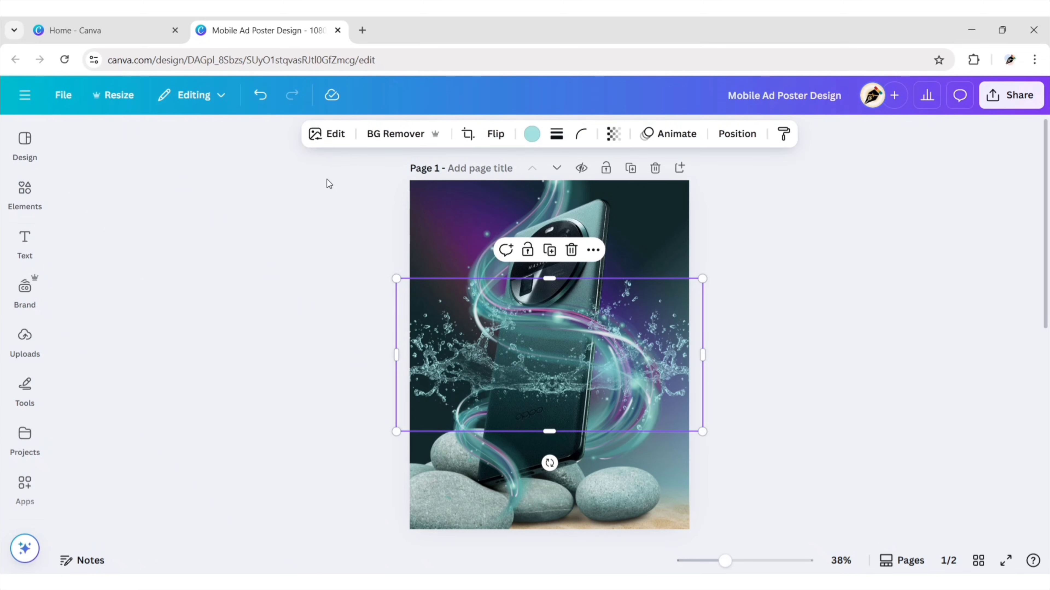
{"action": "left_click", "coordinate": [327, 134]}
{"action": "scroll", "coordinate": [168, 361], "scroll_direction": "down", "scroll_amount": 5}
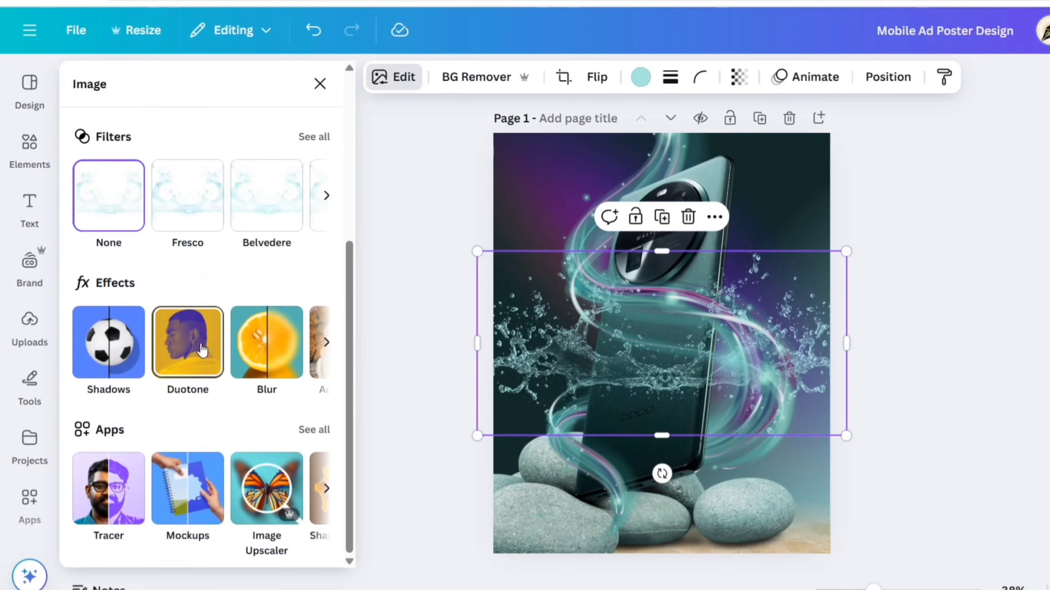
{"action": "left_click", "coordinate": [202, 349]}
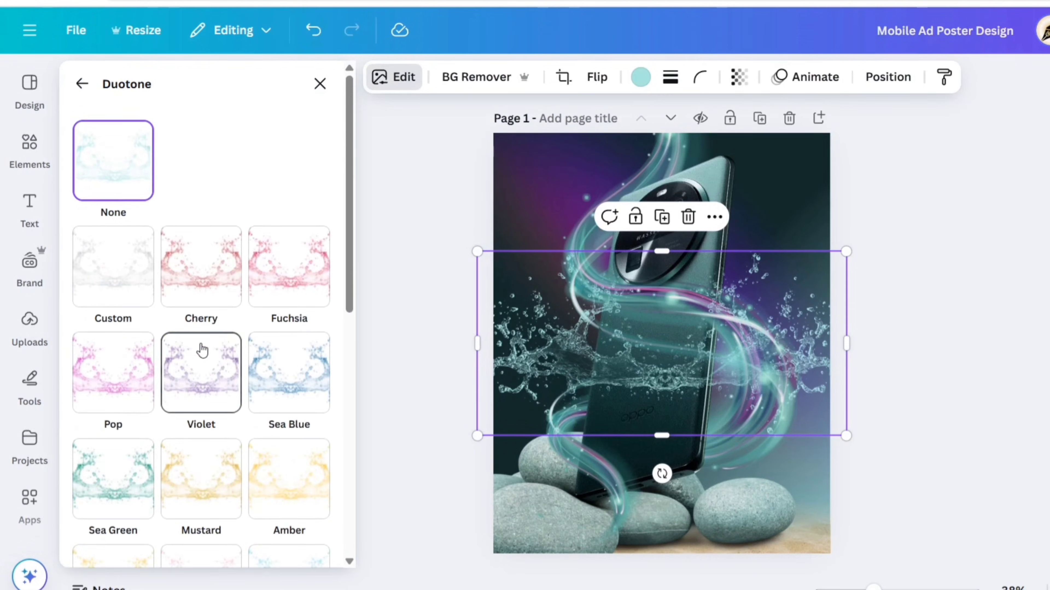
{"action": "scroll", "coordinate": [201, 352], "scroll_direction": "down", "scroll_amount": 10}
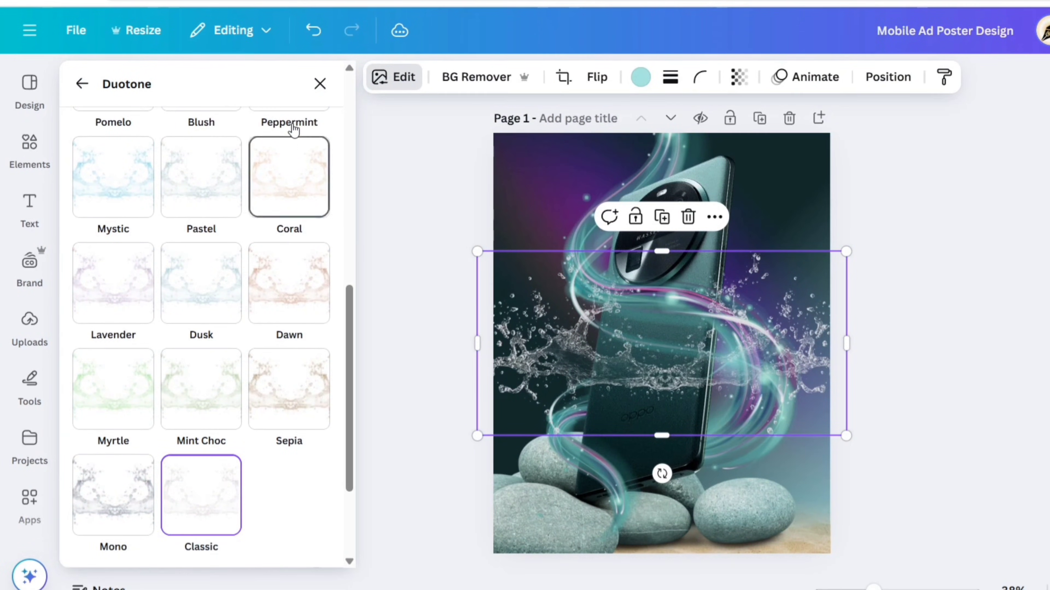
{"action": "left_click", "coordinate": [319, 83]}
Place the water splash over the stones and duplicate it so that splashes span the poster's full width.
{"action": "left_click_drag", "start_coordinate": [748, 374], "coordinate": [621, 515]}
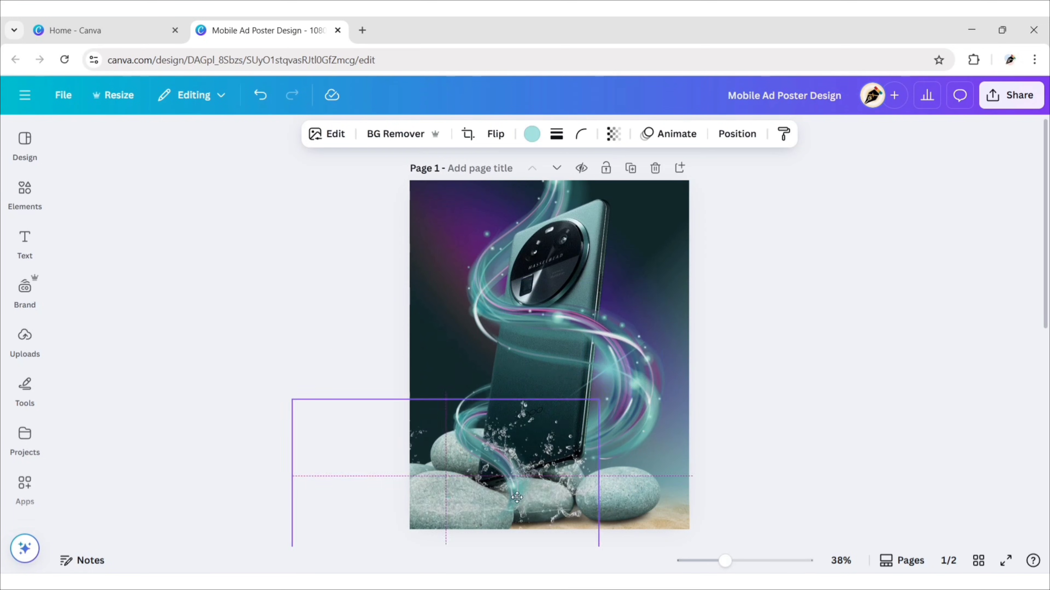
{"action": "left_click_drag", "start_coordinate": [517, 498], "coordinate": [579, 488]}
{"action": "left_click", "coordinate": [496, 134]}
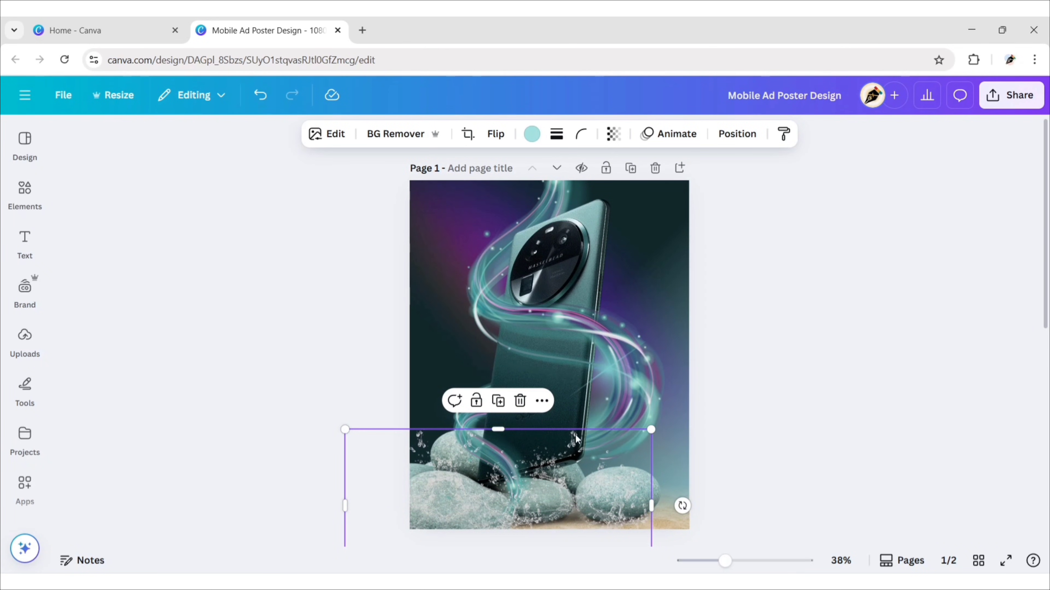
{"action": "left_click_drag", "start_coordinate": [433, 507], "coordinate": [675, 501]}
{"action": "left_click", "coordinate": [763, 351]}
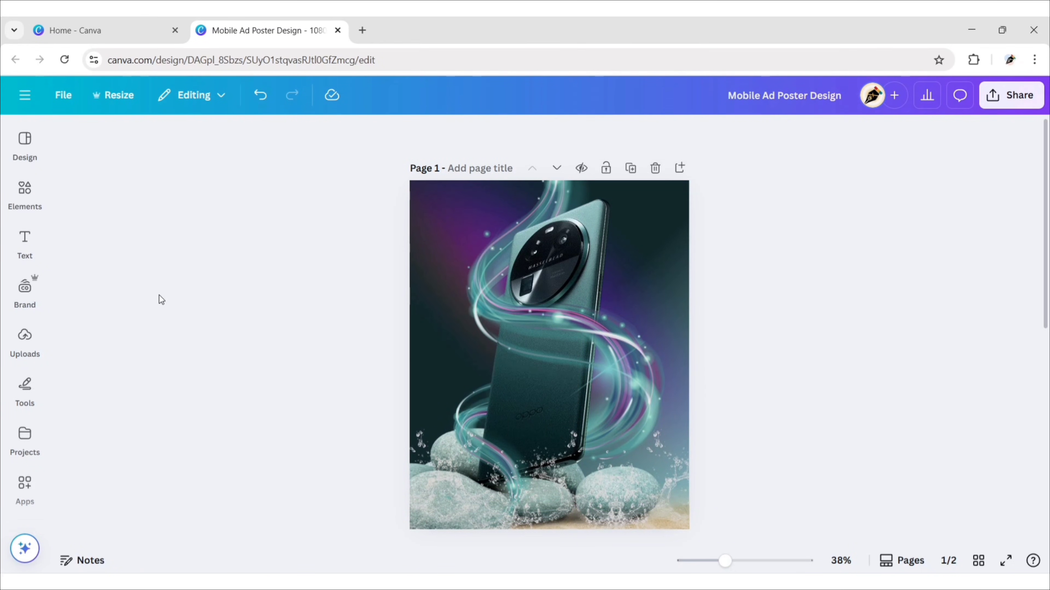
Add a heading to the poster that reads "Oppo Find X6".
{"action": "left_click", "coordinate": [45, 260]}
{"action": "left_click", "coordinate": [172, 274]}
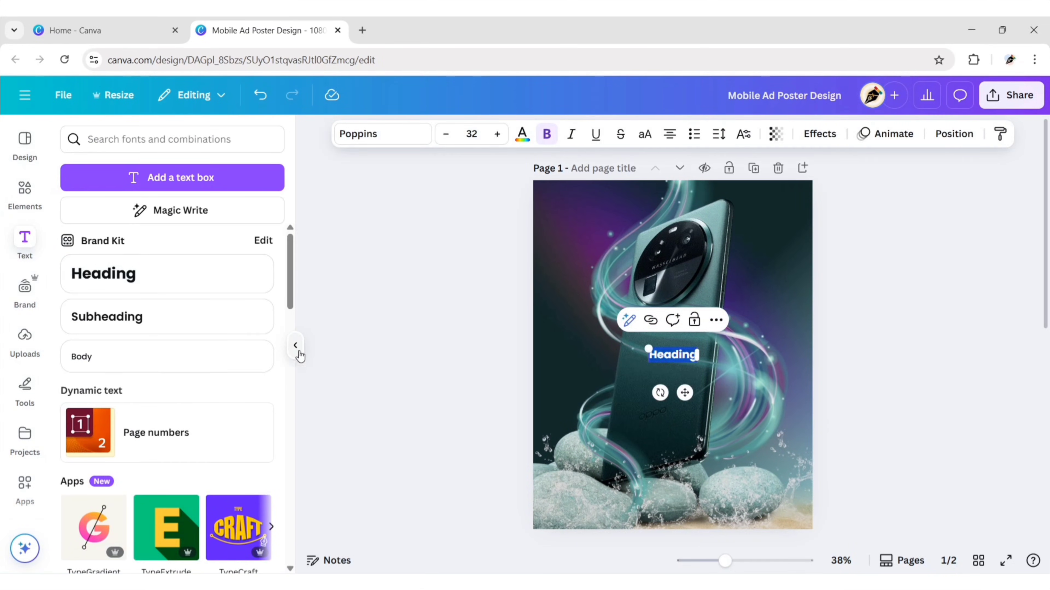
{"action": "left_click", "coordinate": [297, 351]}
{"action": "type", "text": "Oppo"}
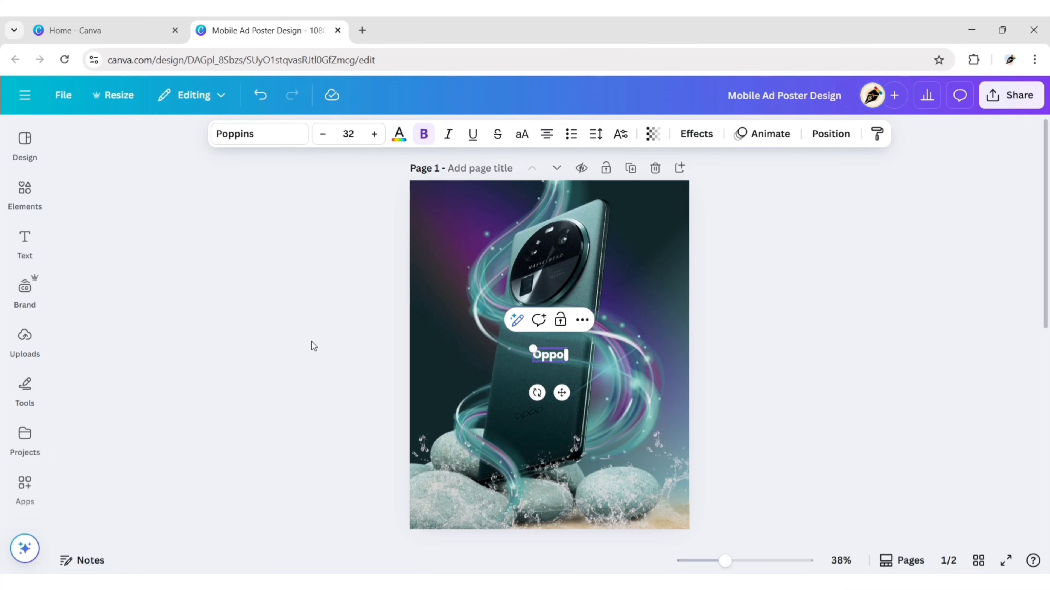
{"action": "type", "text": " Find X6"}
Change the heading's font to Barlow Condensed in the Bold weight.
{"action": "left_click", "coordinate": [248, 134]}
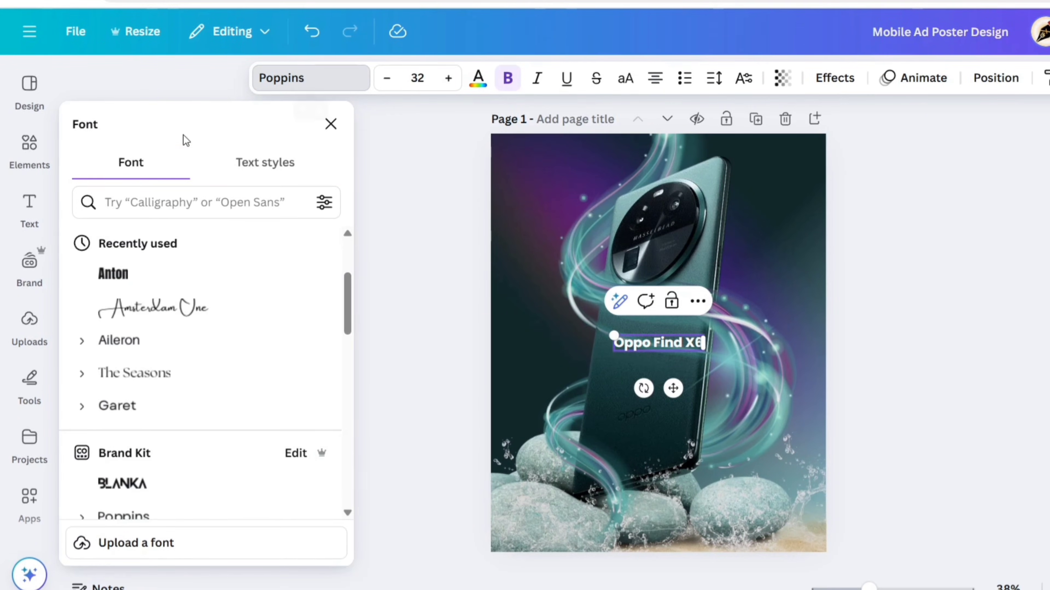
{"action": "left_click", "coordinate": [199, 203]}
{"action": "type", "text": "Barlow Condensed"}
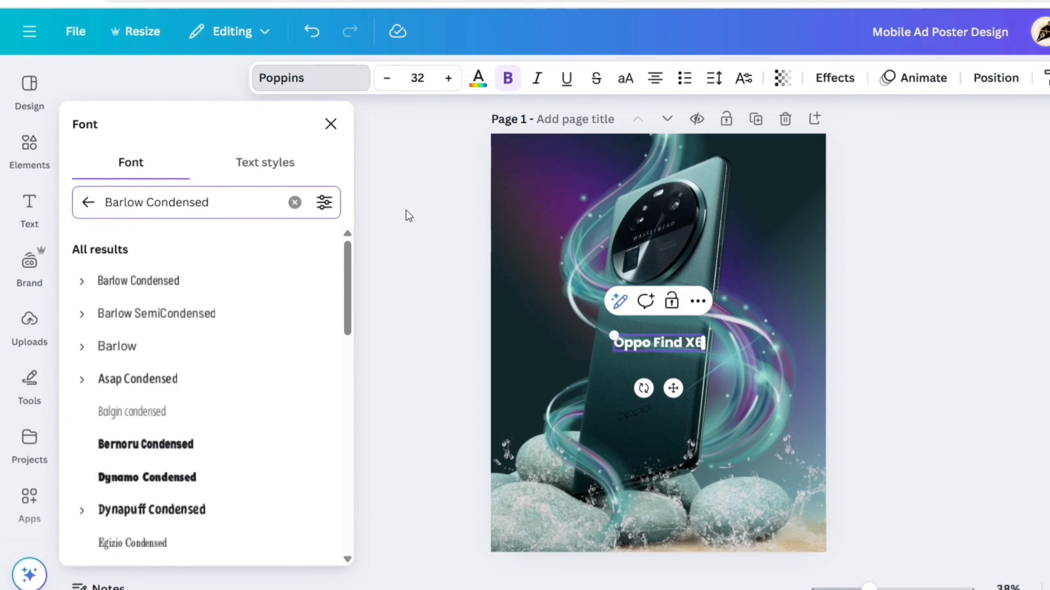
{"action": "left_click", "coordinate": [204, 283]}
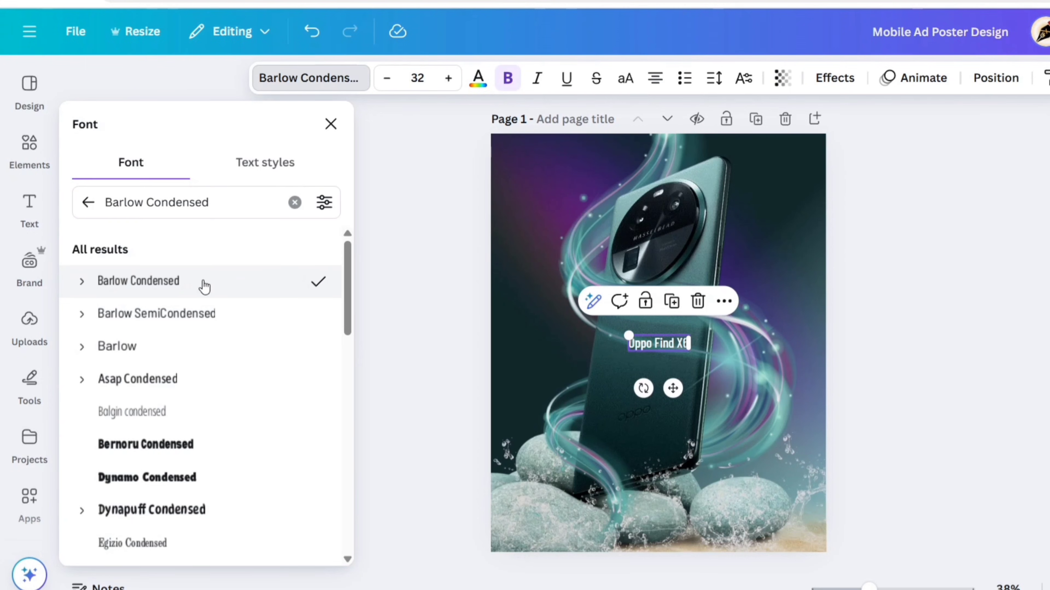
{"action": "left_click", "coordinate": [83, 282]}
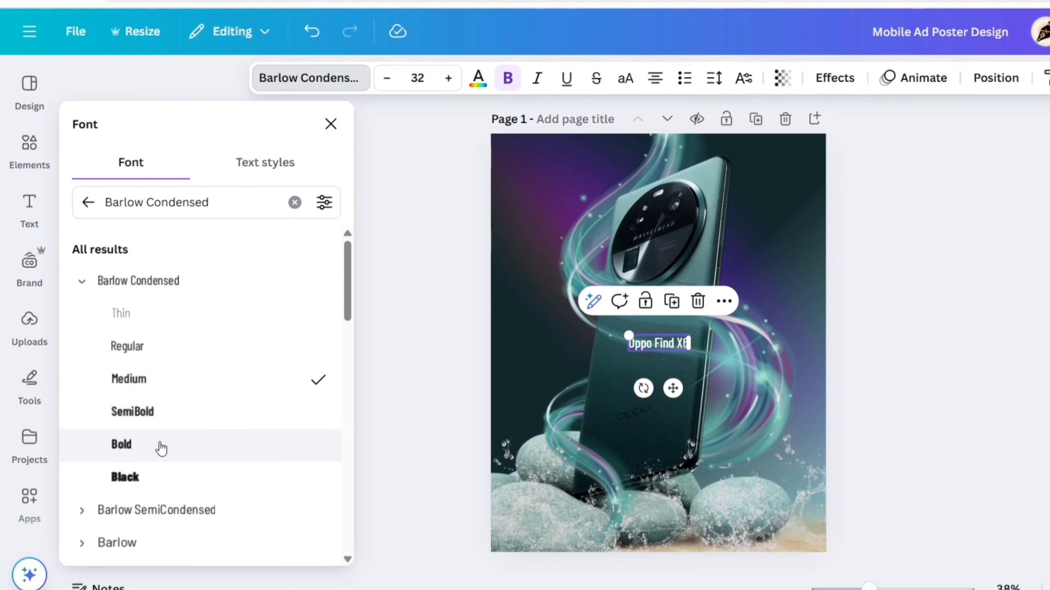
{"action": "left_click", "coordinate": [329, 125]}
Set the heading's font size to 75 and move it to the poster's top-left corner.
{"action": "left_click", "coordinate": [417, 78]}
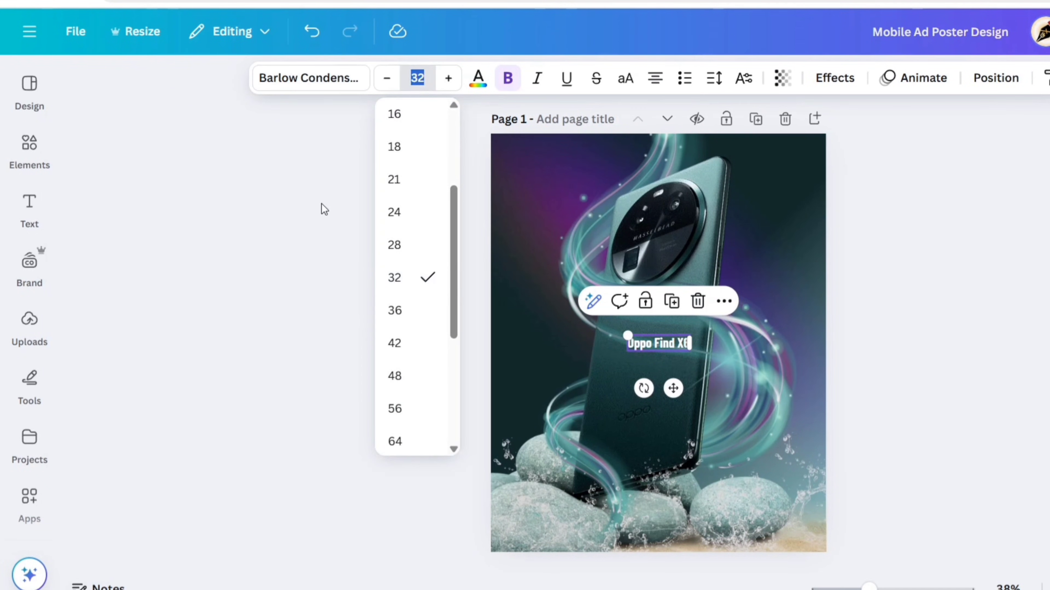
{"action": "type", "text": "75"}
{"action": "key", "text": "Return"}
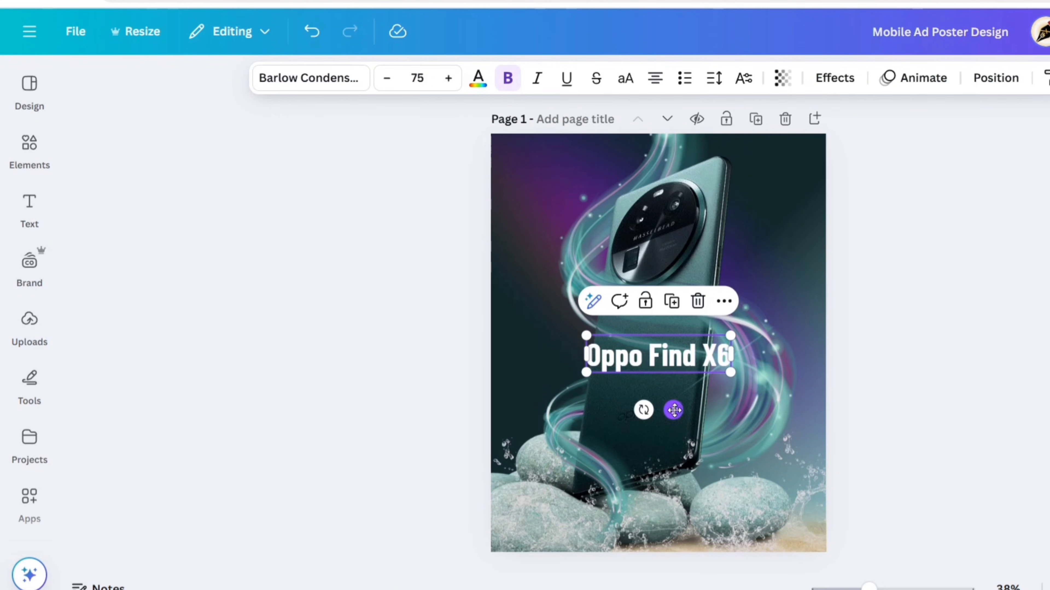
{"action": "left_click_drag", "start_coordinate": [673, 410], "coordinate": [589, 221]}
Convert the heading to uppercase and set its letter spacing to -30.
{"action": "left_click", "coordinate": [625, 79]}
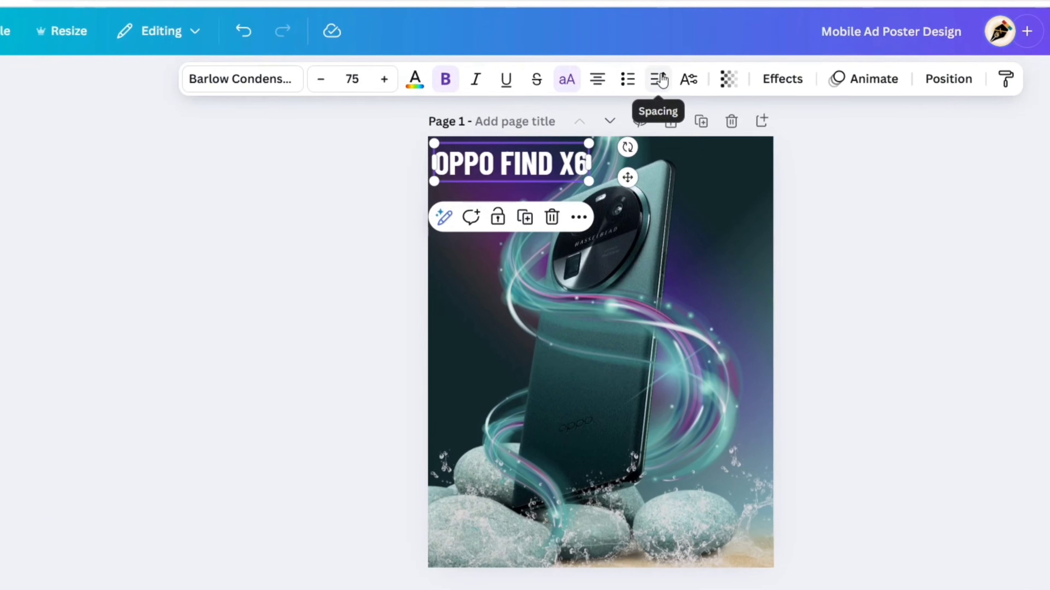
{"action": "left_click", "coordinate": [714, 78]}
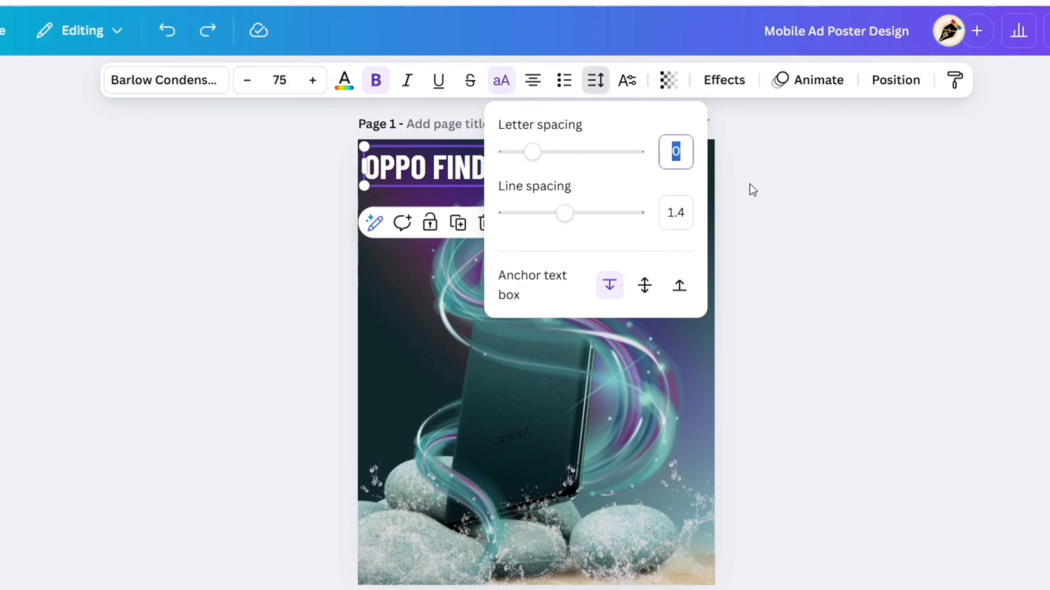
{"action": "type", "text": "-30"}
{"action": "key", "text": "Return"}
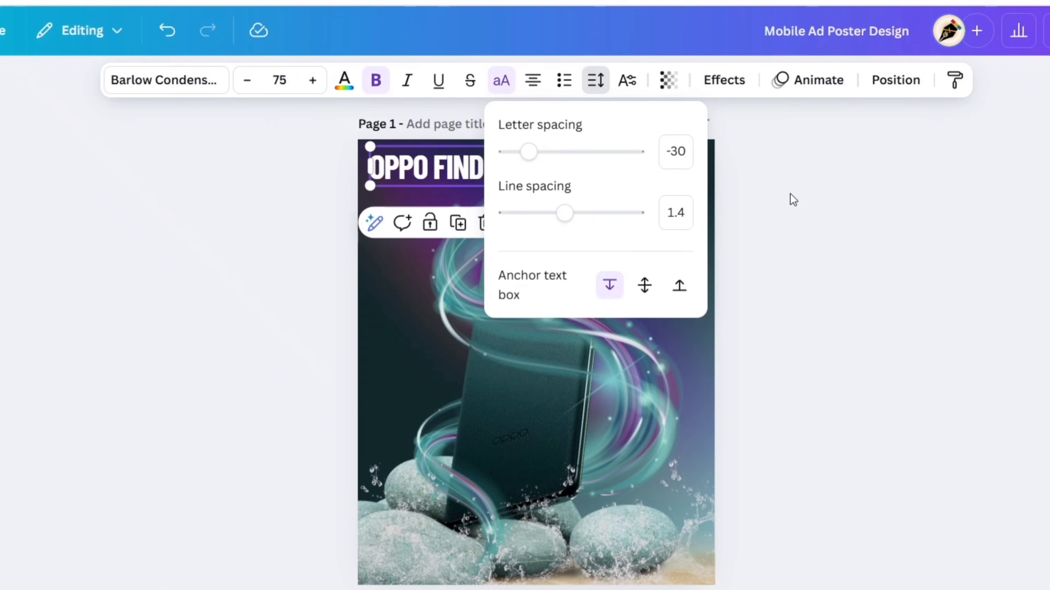
{"action": "key", "text": "Escape"}
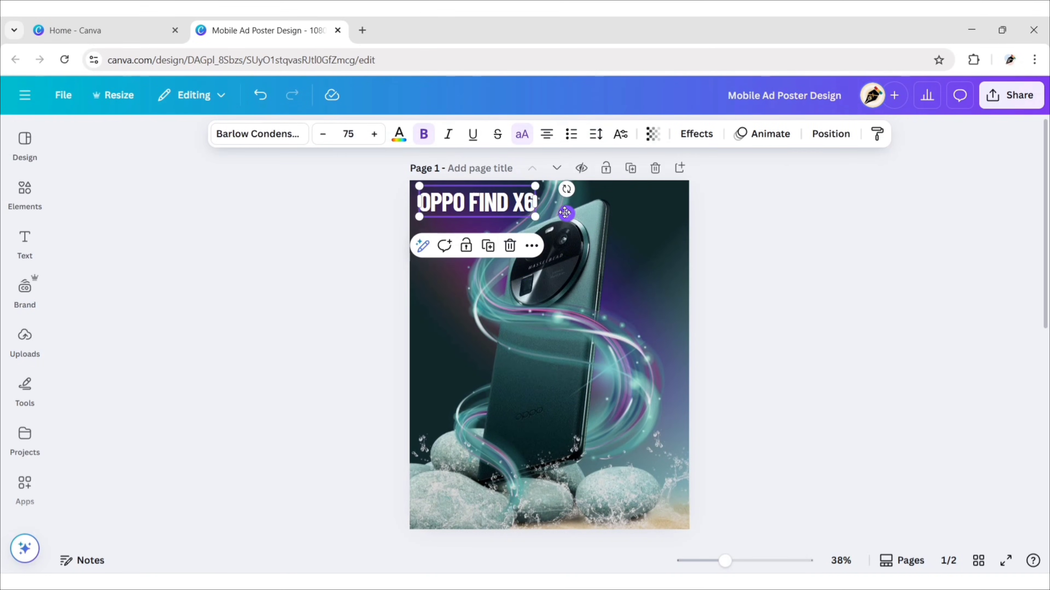
Move the heading closer to the poster's top-left corner and add a copy below it that reads "Hasselblad".
{"action": "left_click_drag", "start_coordinate": [565, 212], "coordinate": [563, 208]}
{"action": "left_click", "coordinate": [483, 241]}
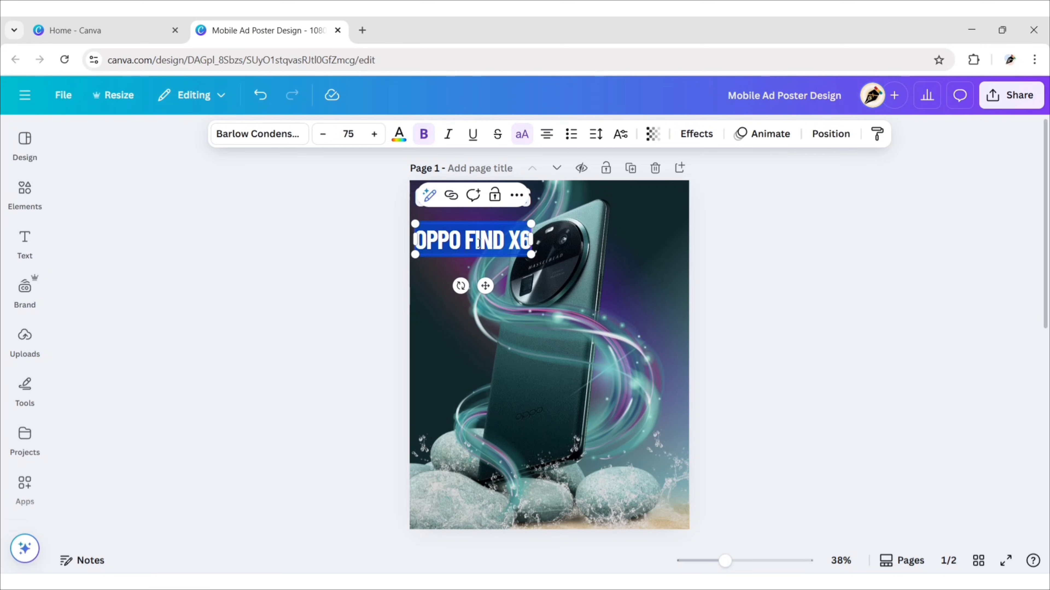
{"action": "key", "text": "Return"}
{"action": "type", "text": "HASSELBLAD"}
{"action": "left_click", "coordinate": [404, 265]}
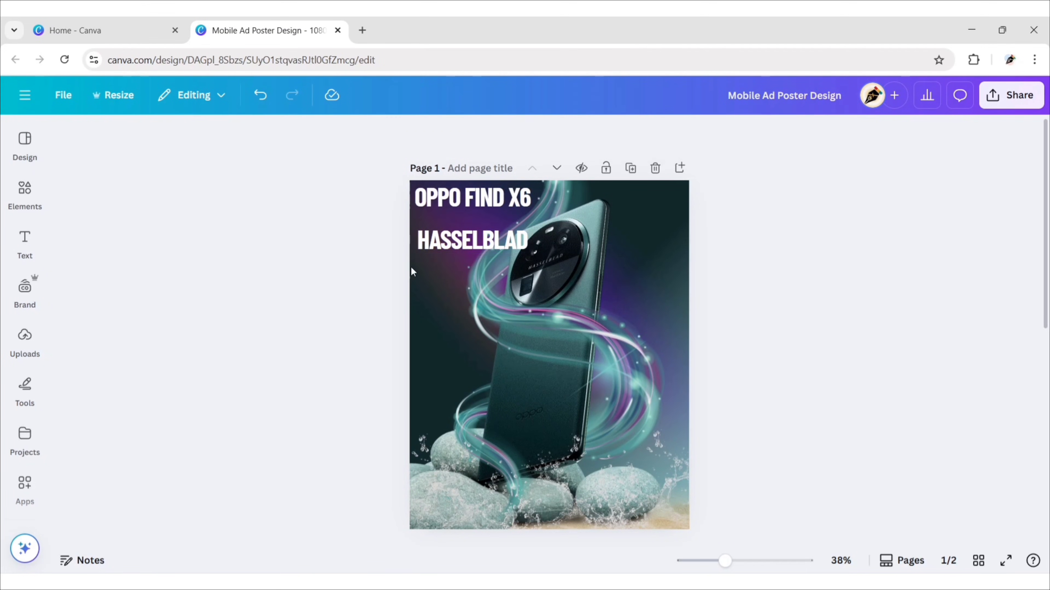
Change the "Hasselblad" text to Barlow Condensed Medium and set its font size to 40.
{"action": "left_click", "coordinate": [429, 244]}
{"action": "left_click", "coordinate": [240, 136]}
{"action": "left_click", "coordinate": [69, 304]}
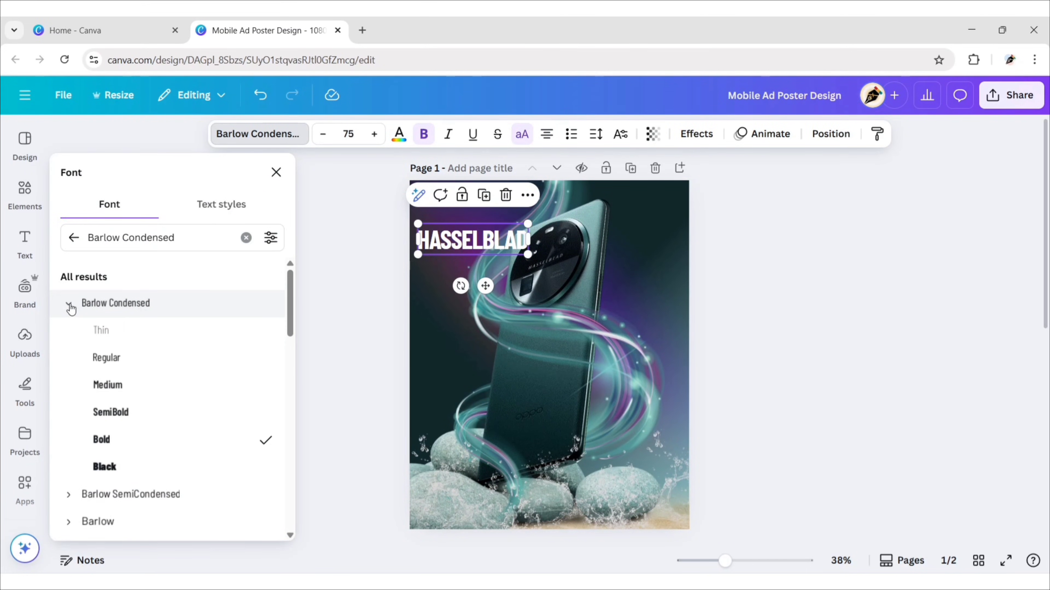
{"action": "left_click", "coordinate": [127, 390]}
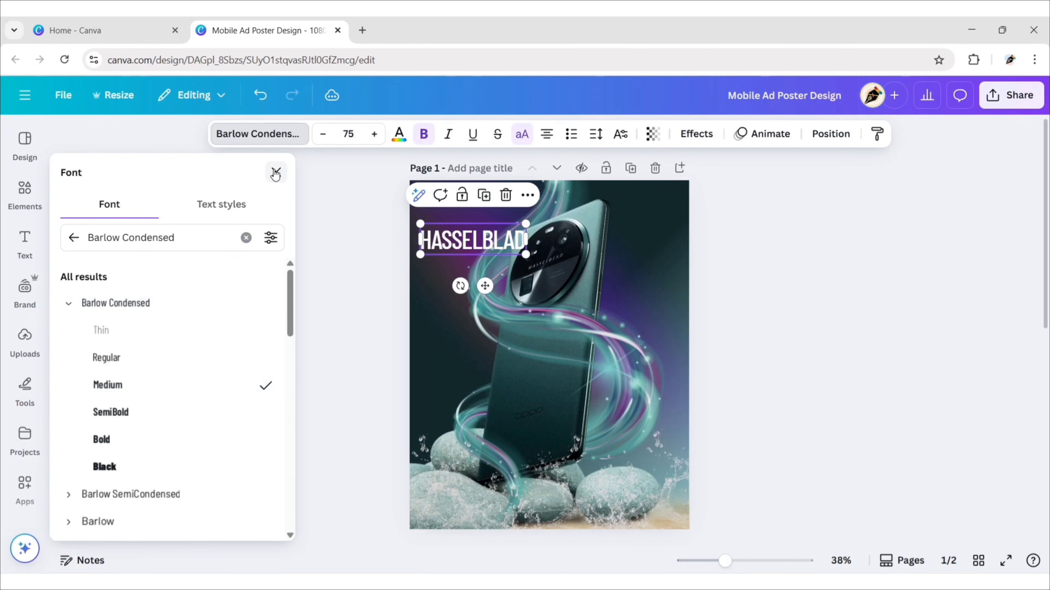
{"action": "left_click", "coordinate": [276, 172]}
{"action": "left_click", "coordinate": [348, 133]}
{"action": "type", "text": "40"}
{"action": "key", "text": "Return"}
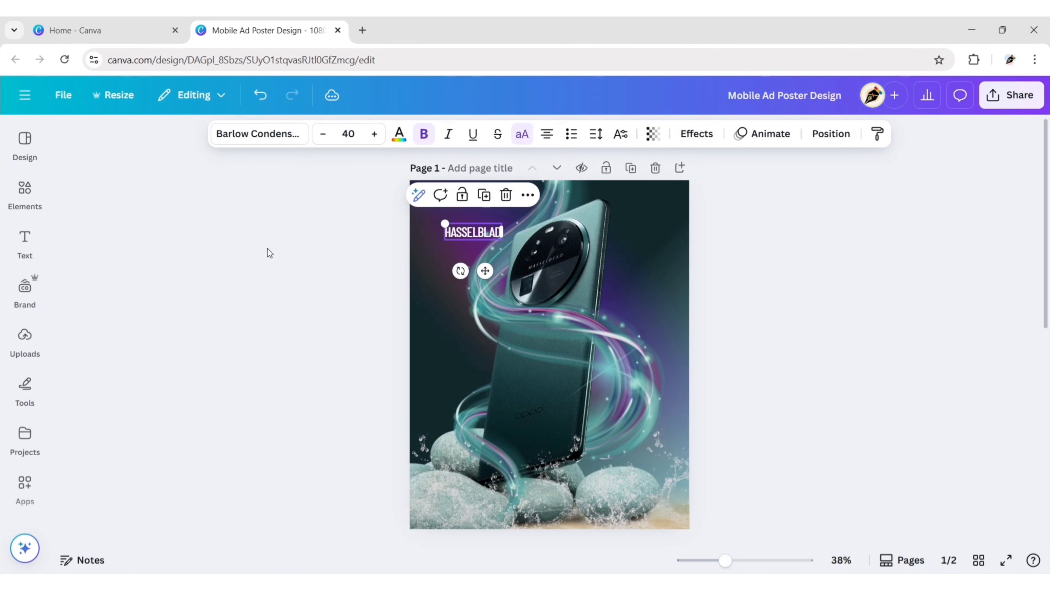
Turn off uppercase for the "Hasselblad" text and set its letter spacing to 20.
{"action": "left_click", "coordinate": [517, 137]}
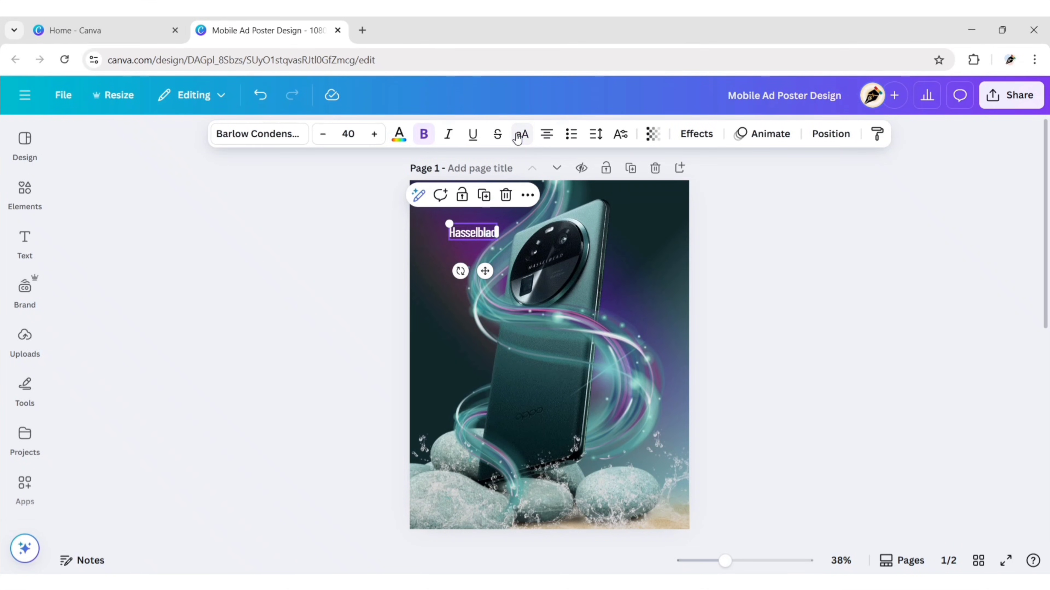
{"action": "left_click", "coordinate": [596, 134]}
{"action": "left_click", "coordinate": [670, 193]}
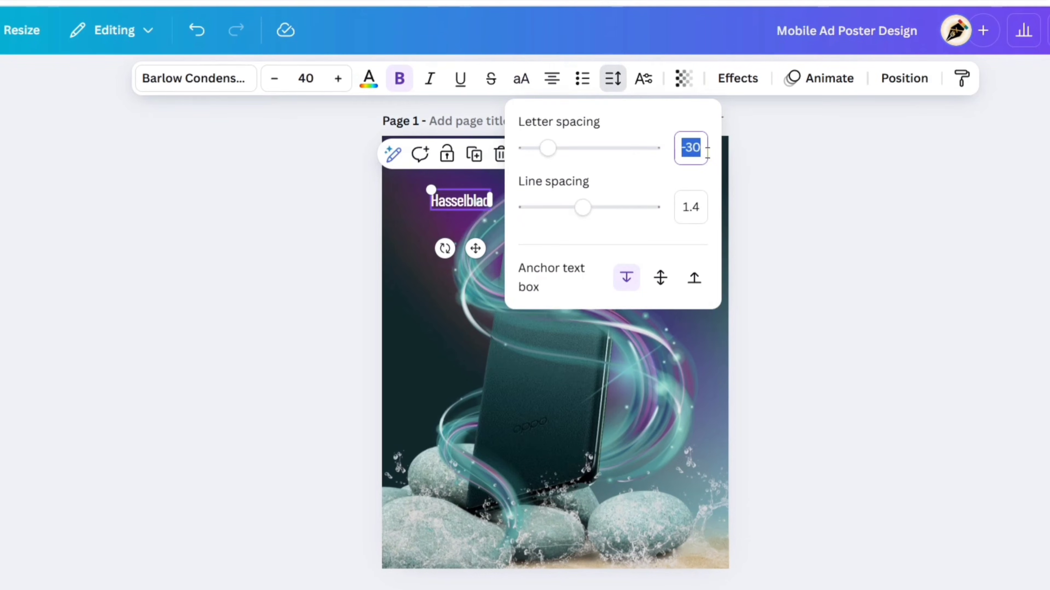
{"action": "type", "text": "20"}
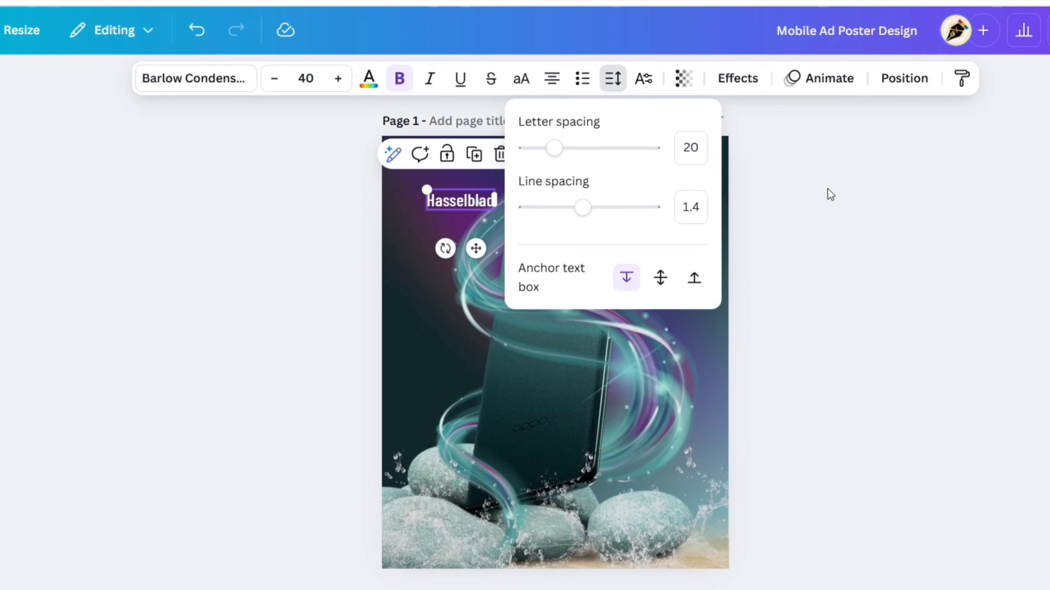
{"action": "key", "text": "Return"}
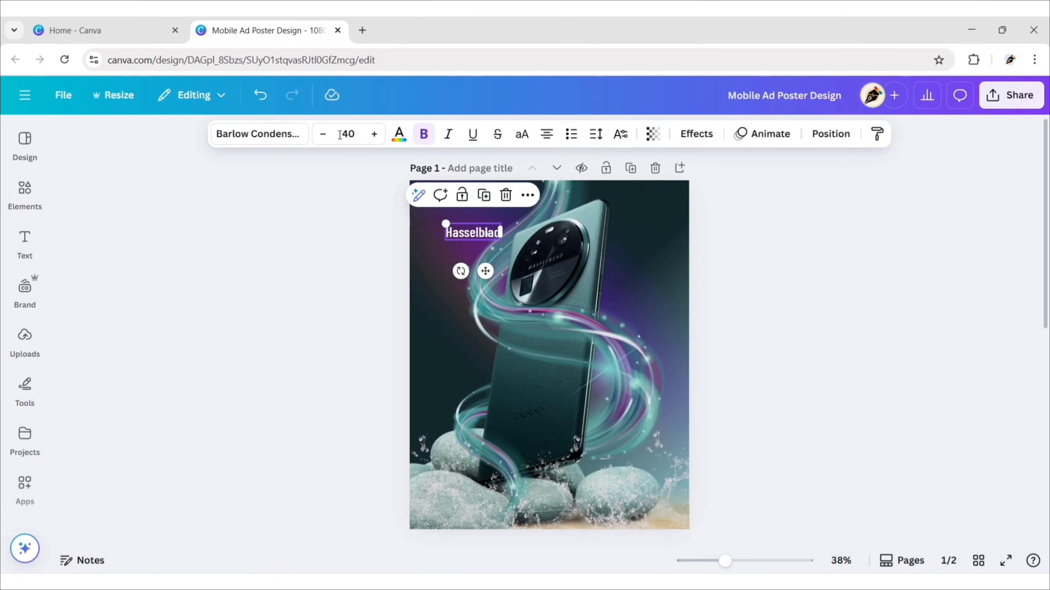
Colour the "Hasselblad" text #93B0A9.
{"action": "left_click", "coordinate": [399, 134]}
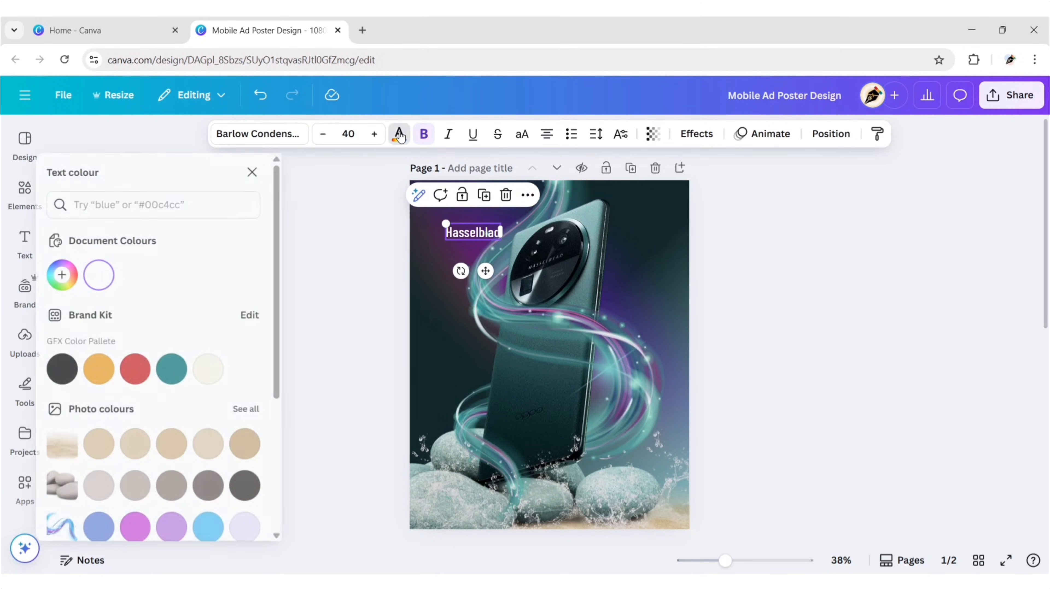
{"action": "left_click", "coordinate": [76, 275]}
{"action": "type", "text": "#93B0A9"}
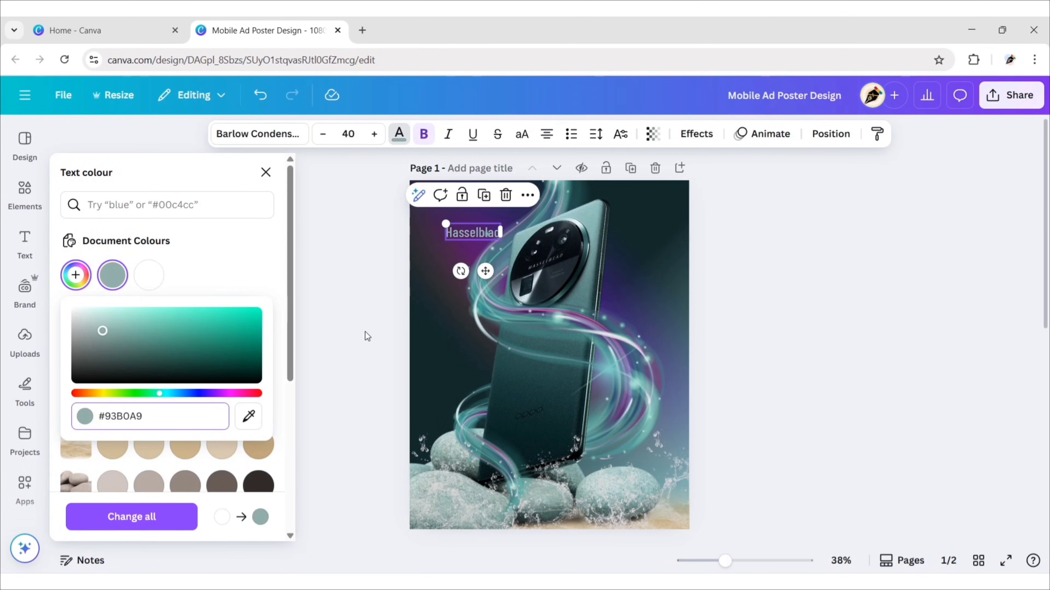
{"action": "left_click", "coordinate": [362, 331]}
Apply the Neon effect to the "Hasselblad" text and move it directly beneath the OPPO FIND X6 heading.
{"action": "left_click", "coordinate": [696, 134]}
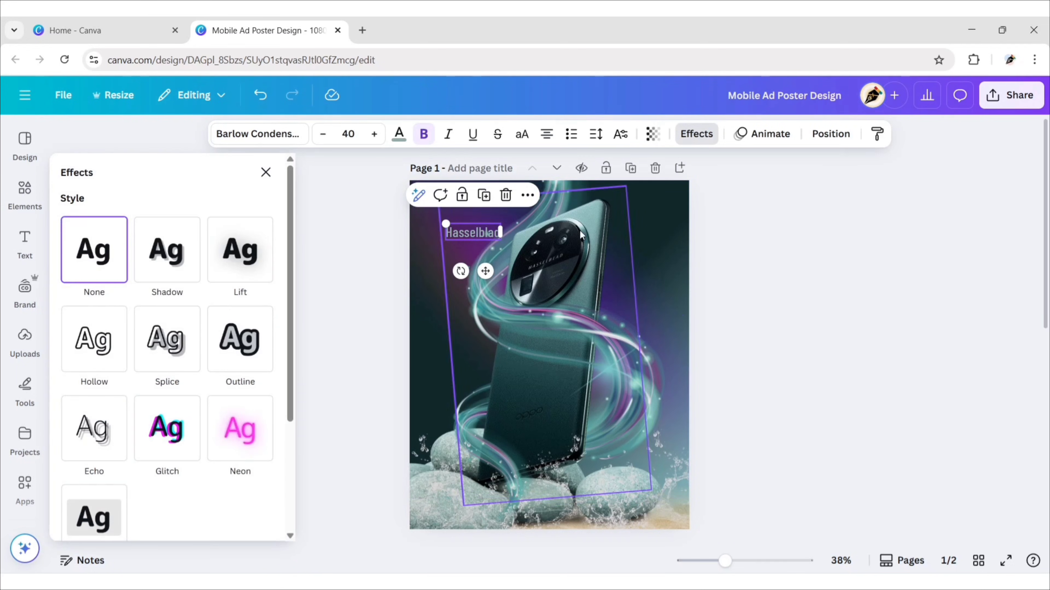
{"action": "left_click", "coordinate": [246, 431]}
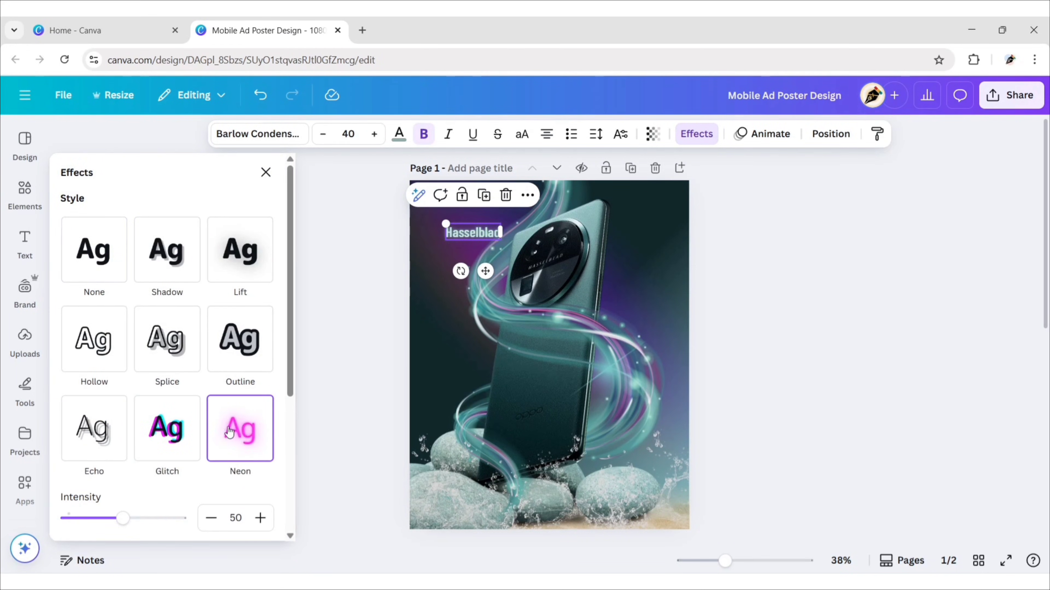
{"action": "left_click", "coordinate": [266, 172]}
{"action": "left_click_drag", "start_coordinate": [485, 271], "coordinate": [481, 252]}
{"action": "left_click", "coordinate": [345, 298]}
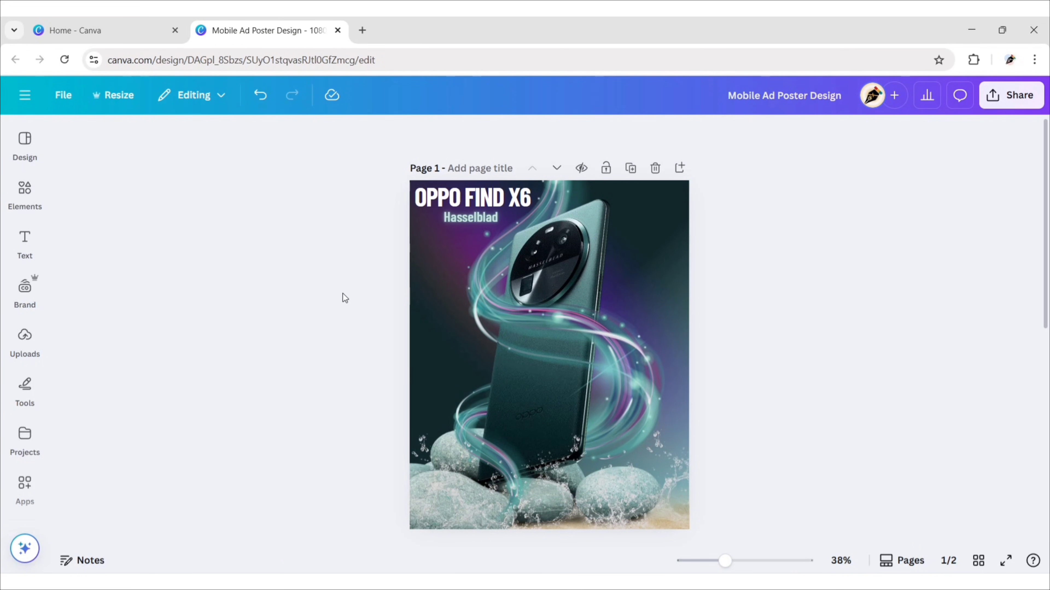
Duplicate the heading and "Hasselblad" texts lower on the poster and change the heading copy to "32".
{"action": "left_click_drag", "start_coordinate": [252, 236], "coordinate": [489, 330]}
{"action": "left_click", "coordinate": [493, 254]}
{"action": "left_click", "coordinate": [369, 325]}
{"action": "double_click", "coordinate": [460, 326]}
{"action": "type", "text": "32"}
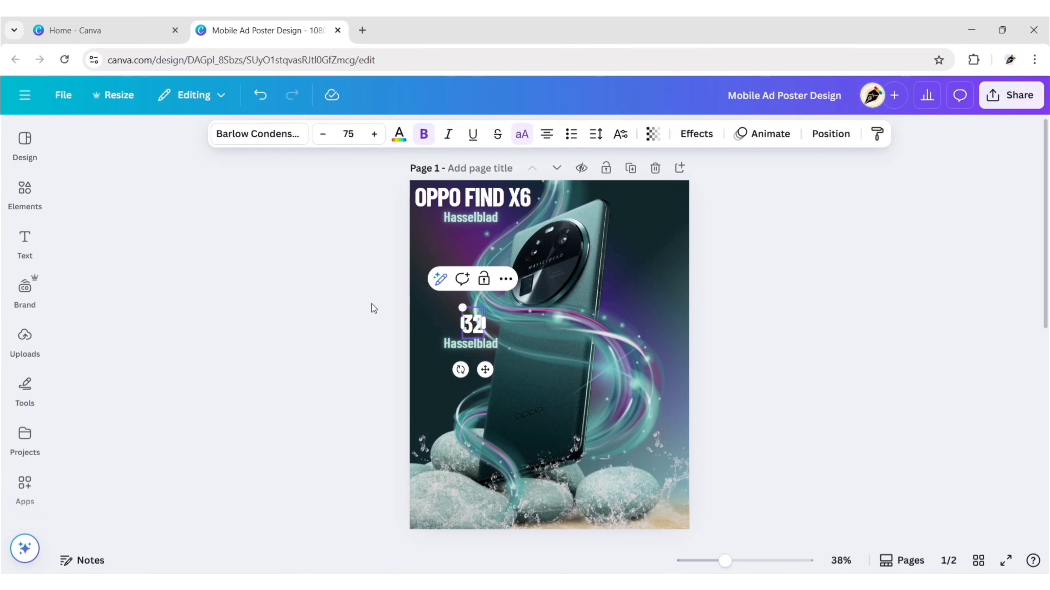
{"action": "left_click", "coordinate": [372, 303]}
Change the "Hasselblad" copy to "Camera" and move it and the "32" to the poster's left edge, with "Camera" underneath.
{"action": "left_click", "coordinate": [471, 344]}
{"action": "double_click", "coordinate": [471, 343]}
{"action": "type", "text": "C"}
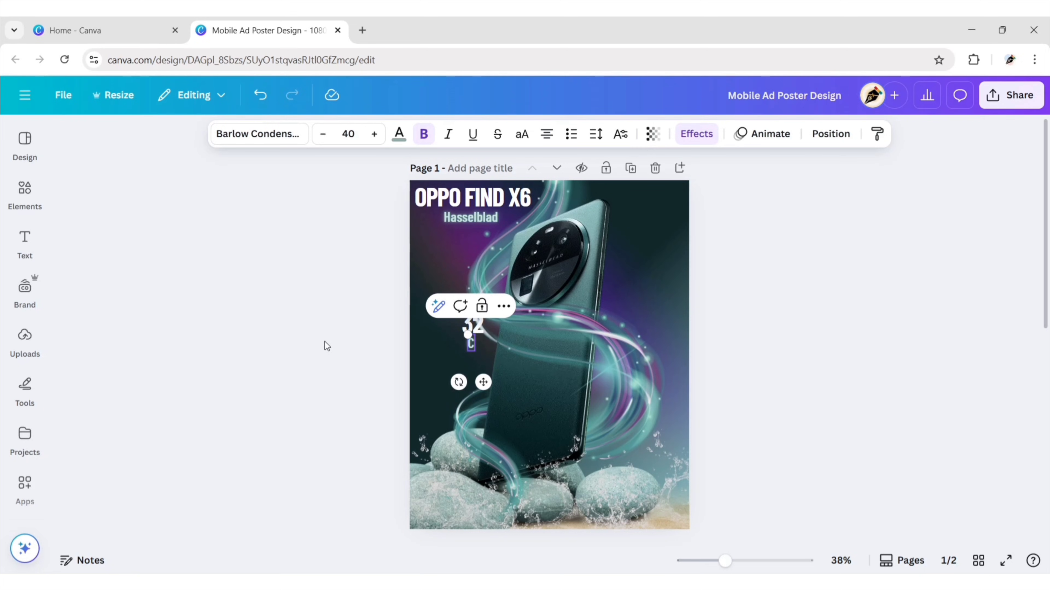
{"action": "type", "text": "amera"}
{"action": "left_click", "coordinate": [325, 342]}
{"action": "left_click_drag", "start_coordinate": [482, 331], "coordinate": [426, 284]}
{"action": "left_click", "coordinate": [471, 343]}
{"action": "left_click_drag", "start_coordinate": [471, 343], "coordinate": [446, 346]}
Change the "32" text to Barlow Condensed SemiBold and set its font size to 95.
{"action": "left_click", "coordinate": [432, 290]}
{"action": "left_click", "coordinate": [284, 134]}
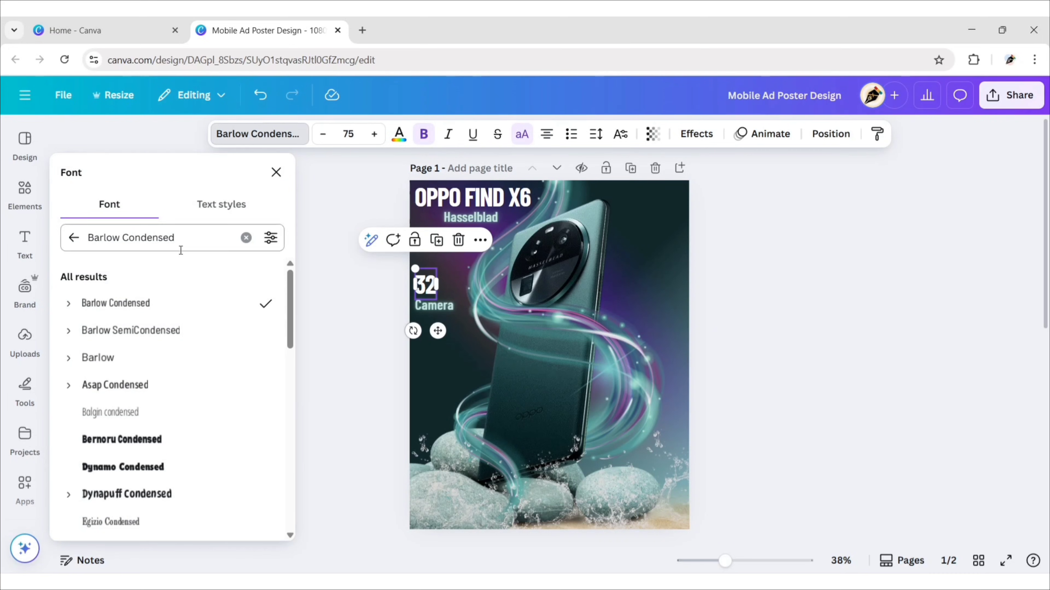
{"action": "left_click", "coordinate": [68, 303]}
{"action": "left_click", "coordinate": [120, 417]}
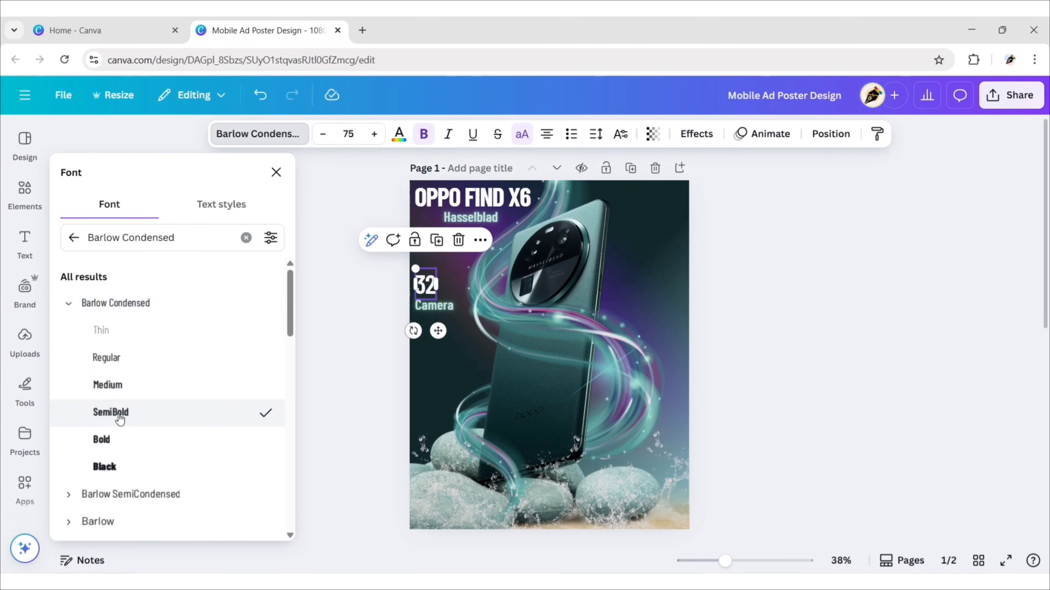
{"action": "left_click", "coordinate": [276, 172]}
{"action": "left_click", "coordinate": [348, 134]}
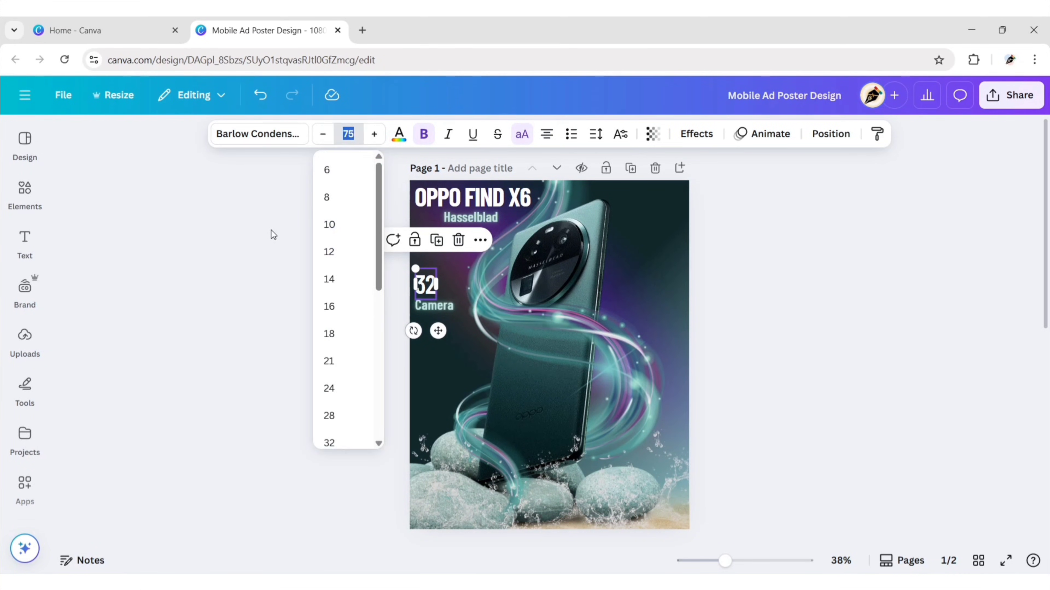
{"action": "type", "text": "95"}
{"action": "key", "text": "Return"}
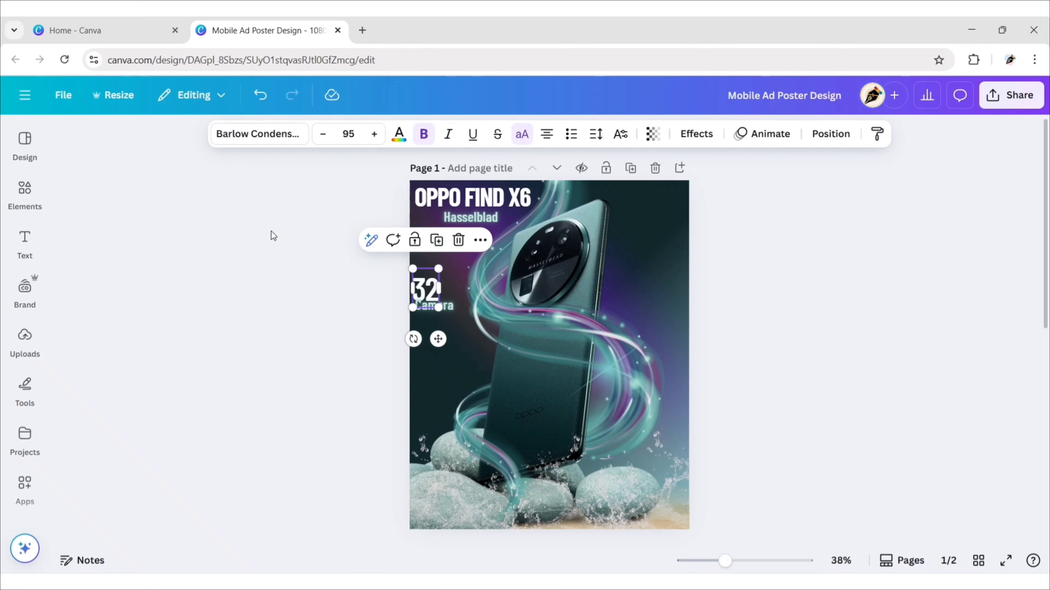
Set the "Camera" text's font size to 30 and place it directly beneath the "32".
{"action": "key", "text": "Tab"}
{"action": "left_click", "coordinate": [261, 133]}
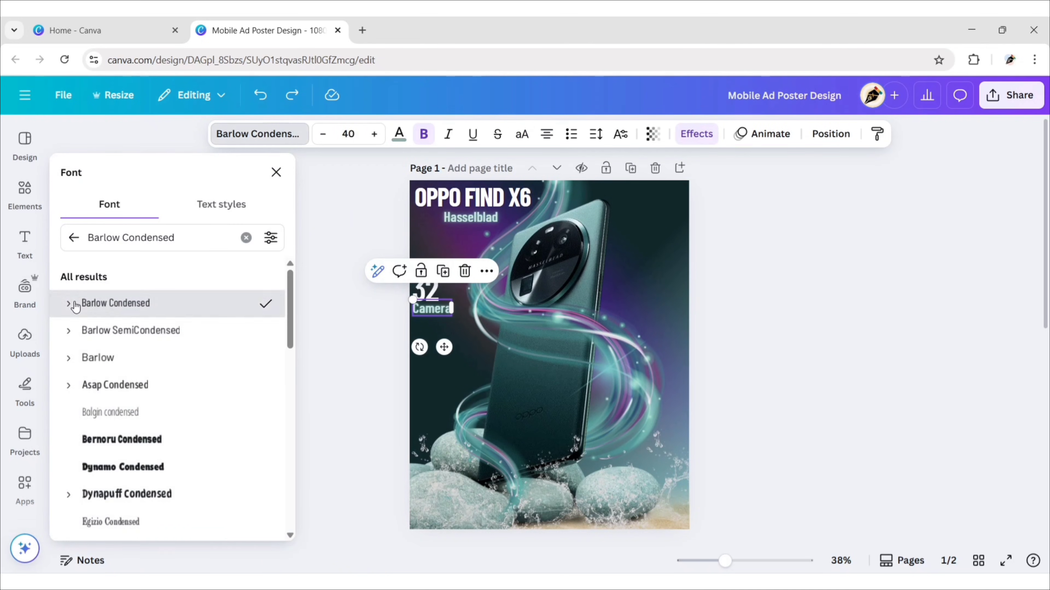
{"action": "left_click", "coordinate": [74, 305]}
{"action": "left_click", "coordinate": [276, 172]}
{"action": "left_click", "coordinate": [348, 133]}
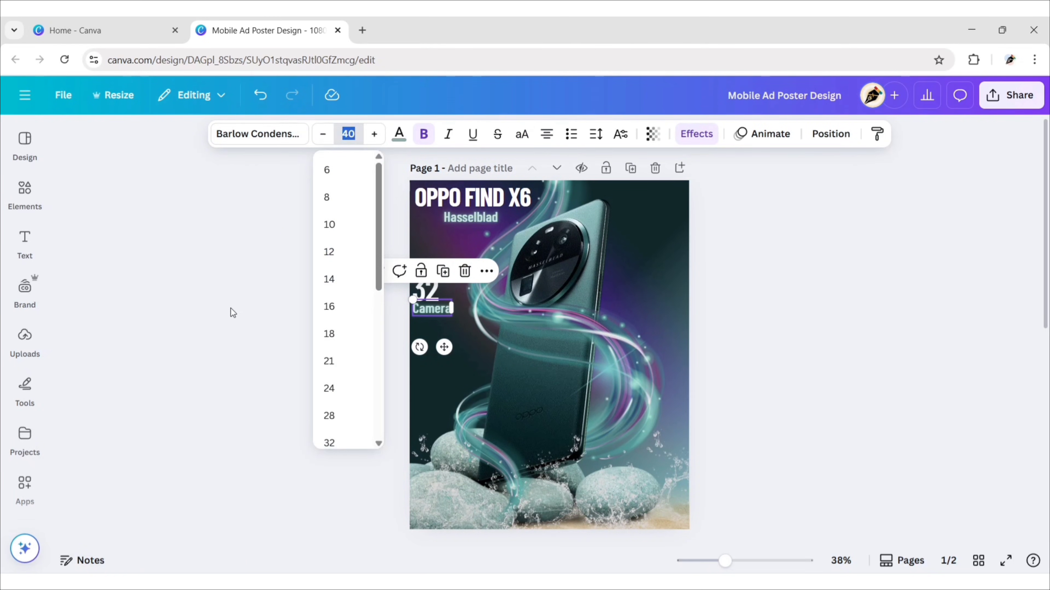
{"action": "type", "text": "30"}
{"action": "key", "text": "Return"}
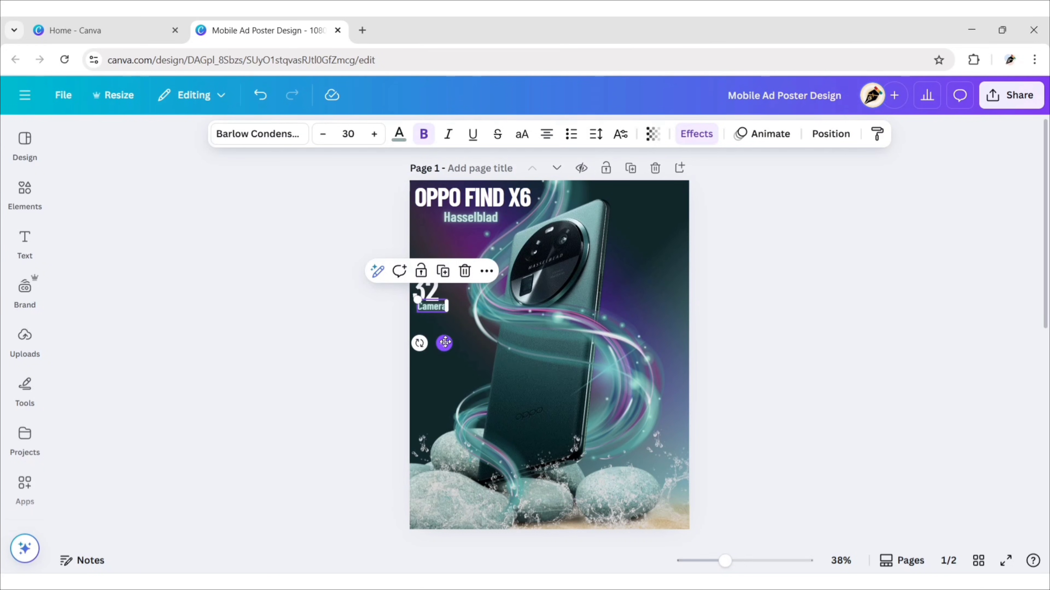
{"action": "left_click_drag", "start_coordinate": [444, 342], "coordinate": [441, 345]}
Duplicate the "32" text, shift the copy to its right and change it to "MP".
{"action": "left_click", "coordinate": [425, 290]}
{"action": "key", "text": "ctrl+d"}
{"action": "left_click_drag", "start_coordinate": [432, 294], "coordinate": [444, 291]}
{"action": "double_click", "coordinate": [445, 290]}
{"action": "type", "text": "MP"}
Change the "MP" text to Barlow Condensed Regular and set its font size to 50.
{"action": "left_click", "coordinate": [264, 134]}
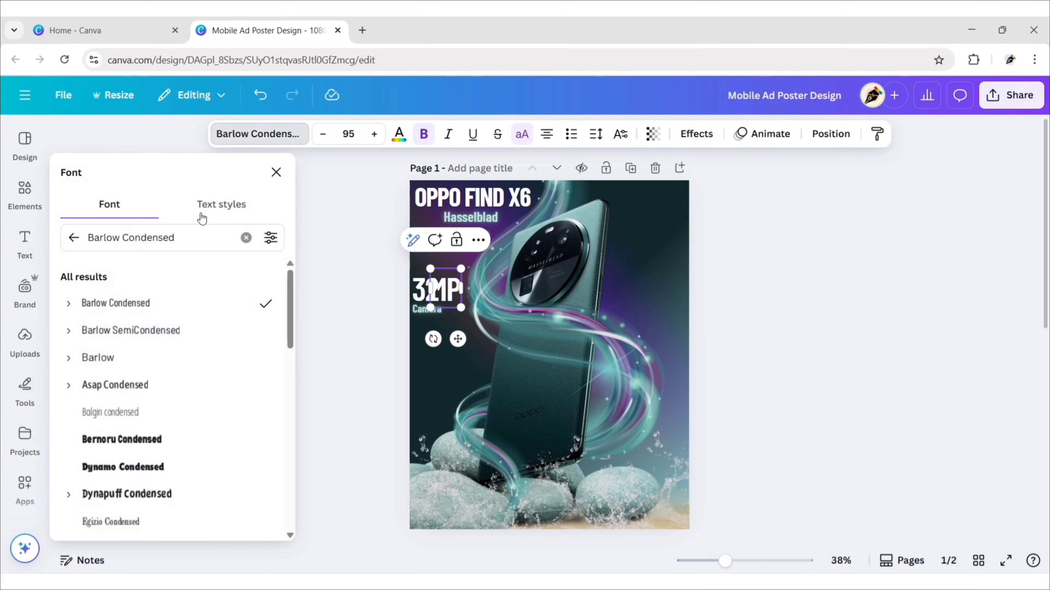
{"action": "left_click", "coordinate": [68, 303]}
{"action": "left_click", "coordinate": [155, 357]}
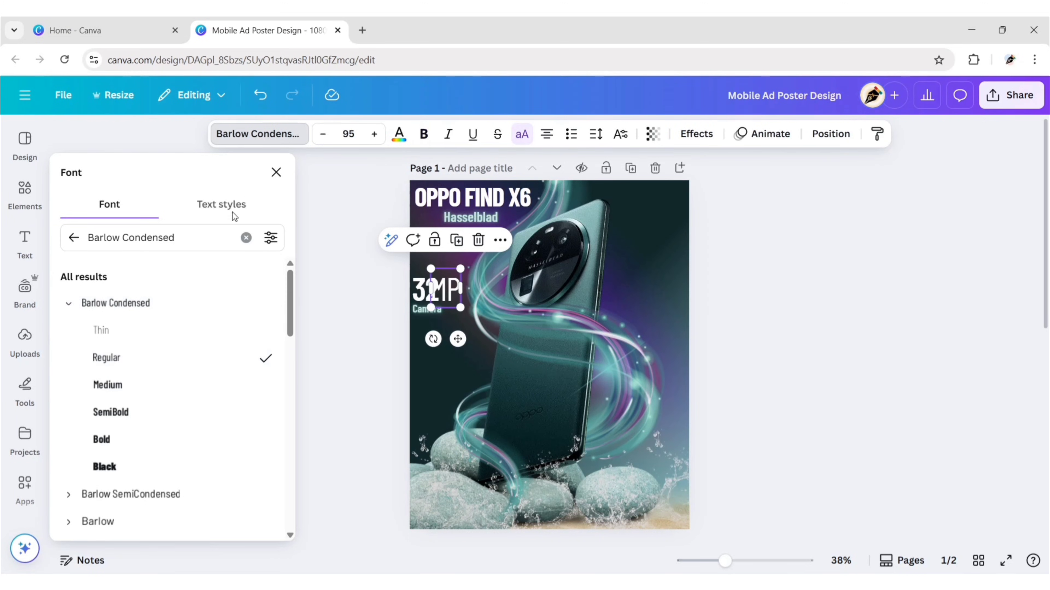
{"action": "left_click", "coordinate": [276, 172]}
{"action": "left_click", "coordinate": [348, 134]}
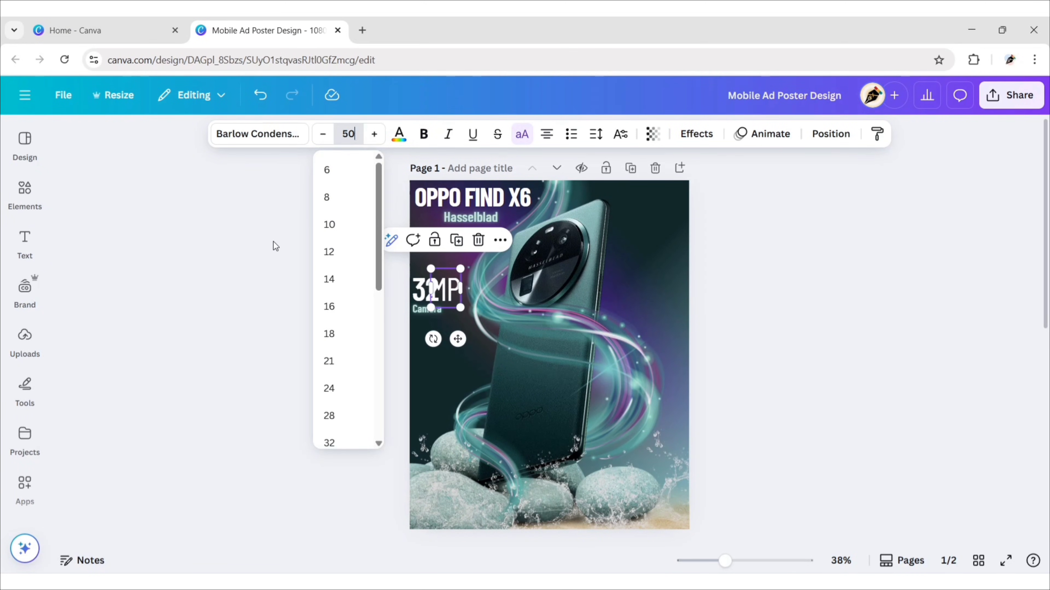
{"action": "key", "text": "Return"}
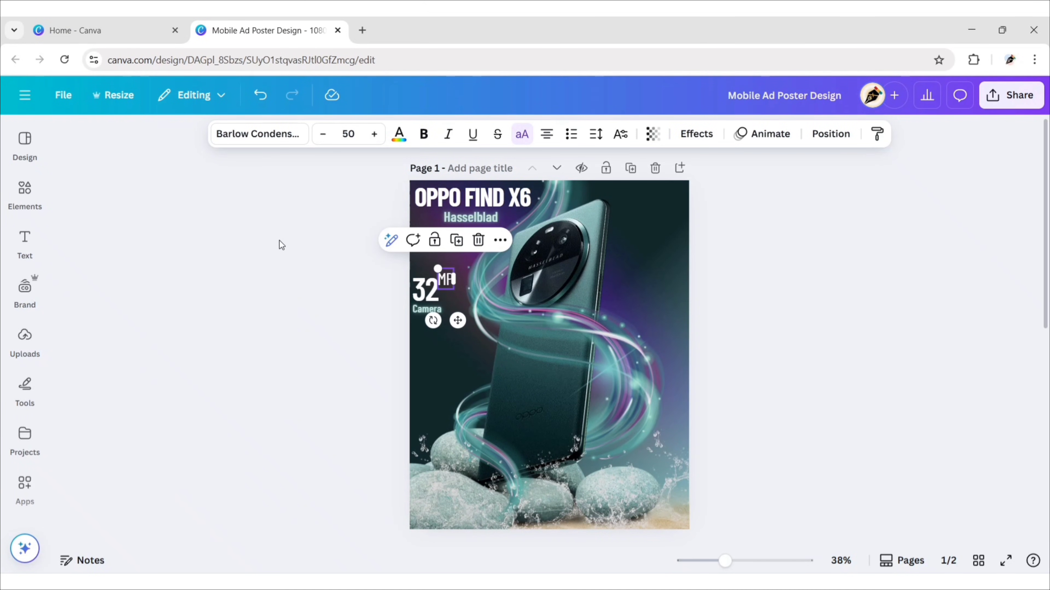
Rotate the "MP" text 90° and place it upright against the right side of the "32".
{"action": "left_click", "coordinate": [831, 133]}
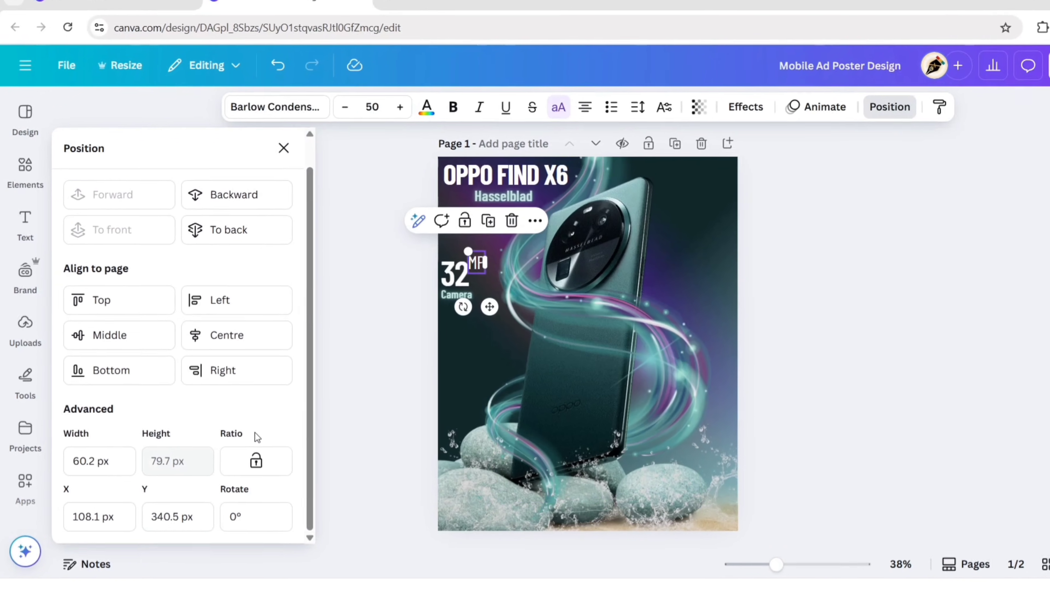
{"action": "left_click", "coordinate": [234, 517]}
{"action": "key", "text": "Return"}
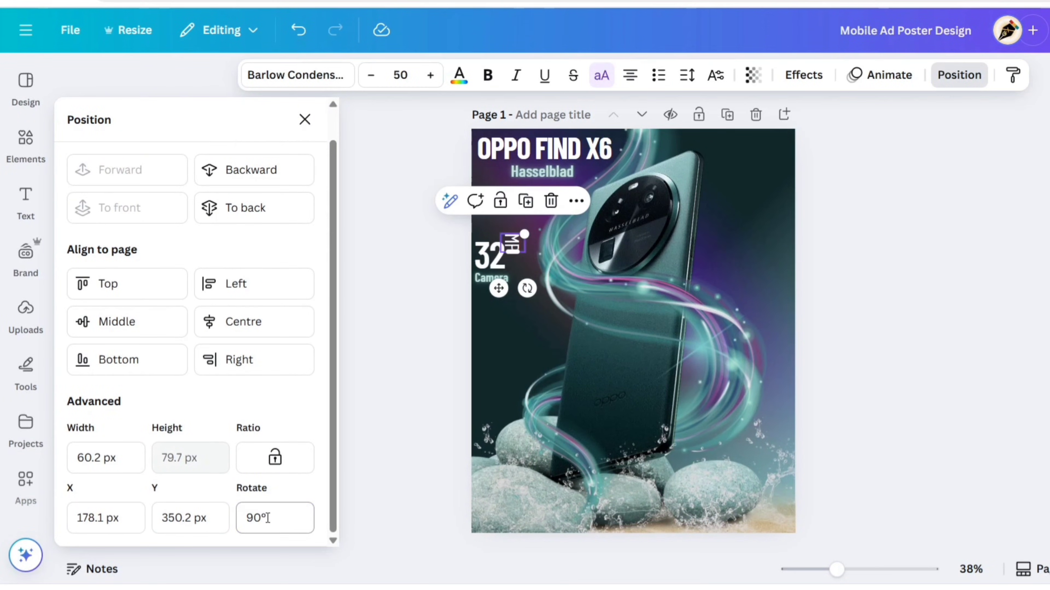
{"action": "left_click", "coordinate": [304, 119]}
{"action": "left_click_drag", "start_coordinate": [499, 288], "coordinate": [500, 296]}
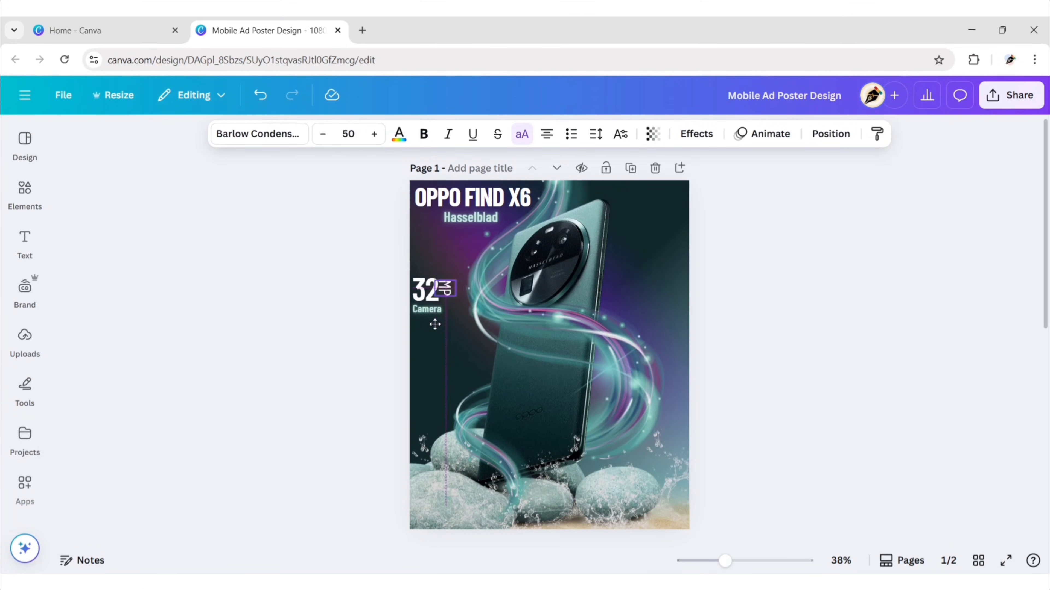
{"action": "left_click_drag", "start_coordinate": [439, 329], "coordinate": [436, 330]}
Left-align the "Camera" text, set its letter spacing to 225 and line it up beneath the "32".
{"action": "left_click", "coordinate": [427, 309]}
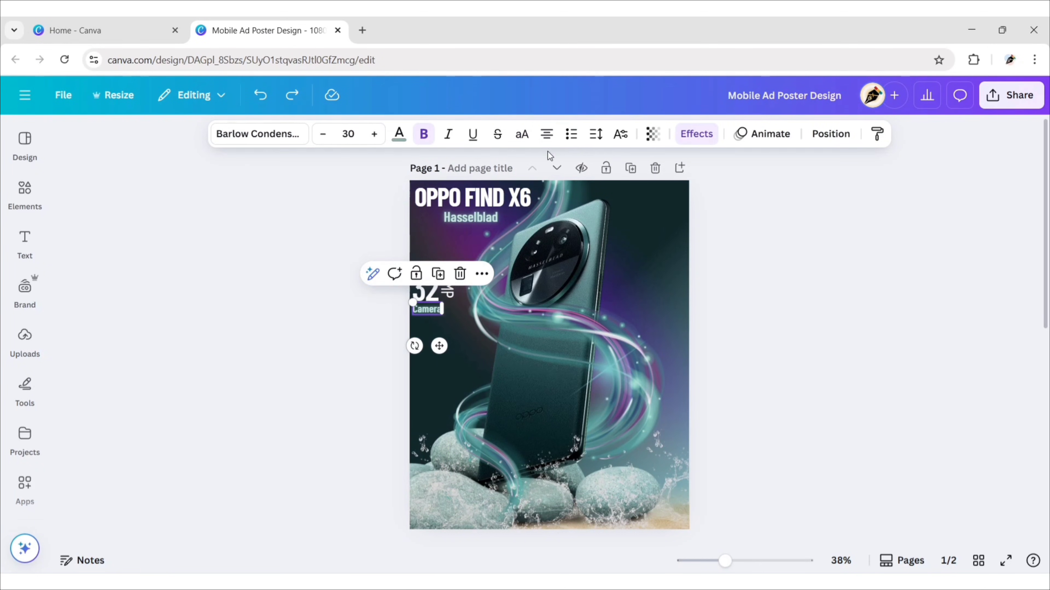
{"action": "left_click", "coordinate": [373, 325]}
{"action": "left_click", "coordinate": [419, 310]}
{"action": "left_click", "coordinate": [414, 300]}
{"action": "left_click", "coordinate": [425, 290]}
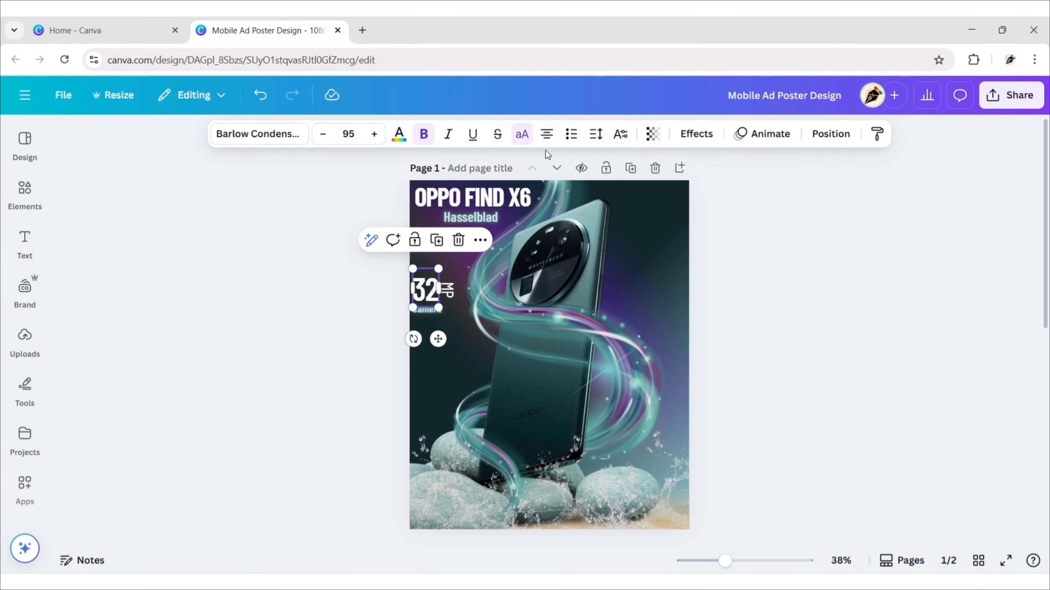
{"action": "left_click", "coordinate": [596, 133]}
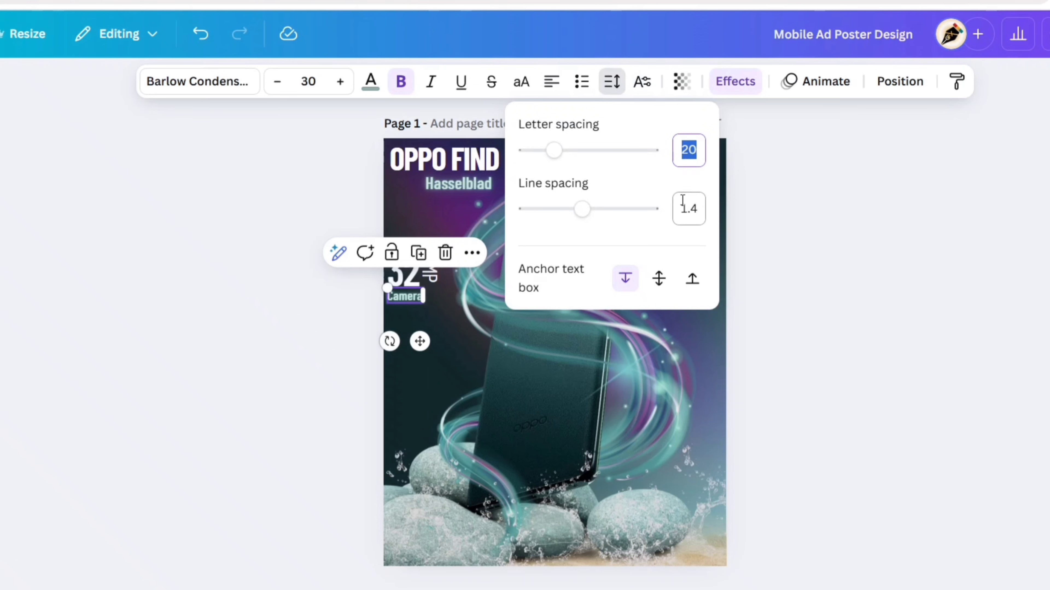
{"action": "type", "text": "225"}
{"action": "key", "text": "Return"}
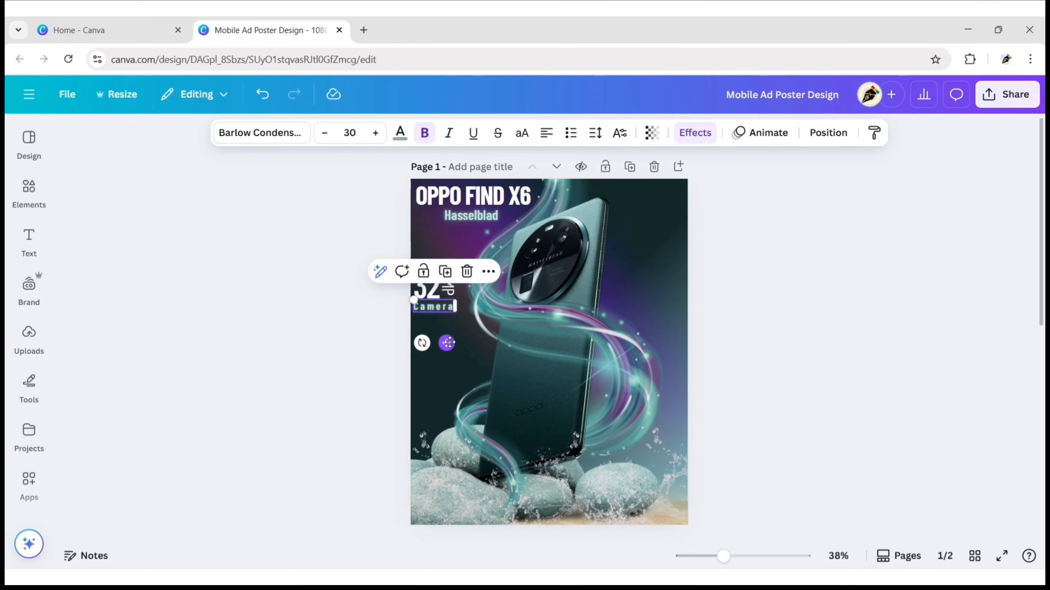
{"action": "left_click_drag", "start_coordinate": [448, 342], "coordinate": [448, 344]}
Select the "32", "MP" and "Camera" texts together and nudge them slightly right, away from the poster's left edge.
{"action": "left_click", "coordinate": [426, 288]}
{"action": "left_click", "coordinate": [441, 313], "text": "shift"}
{"action": "key", "text": "Right"}
{"action": "key", "text": "Right"}
{"action": "key", "text": "Right"}
{"action": "key", "text": "Right"}
{"action": "key", "text": "Right"}
{"action": "key", "text": "Right"}
{"action": "key", "text": "Right"}
{"action": "key", "text": "Right"}
{"action": "key", "text": "Right"}
{"action": "key", "text": "Right"}
{"action": "key", "text": "Right"}
{"action": "key", "text": "Right"}
{"action": "key", "text": "Right"}
{"action": "key", "text": "Right"}
{"action": "key", "text": "Right"}
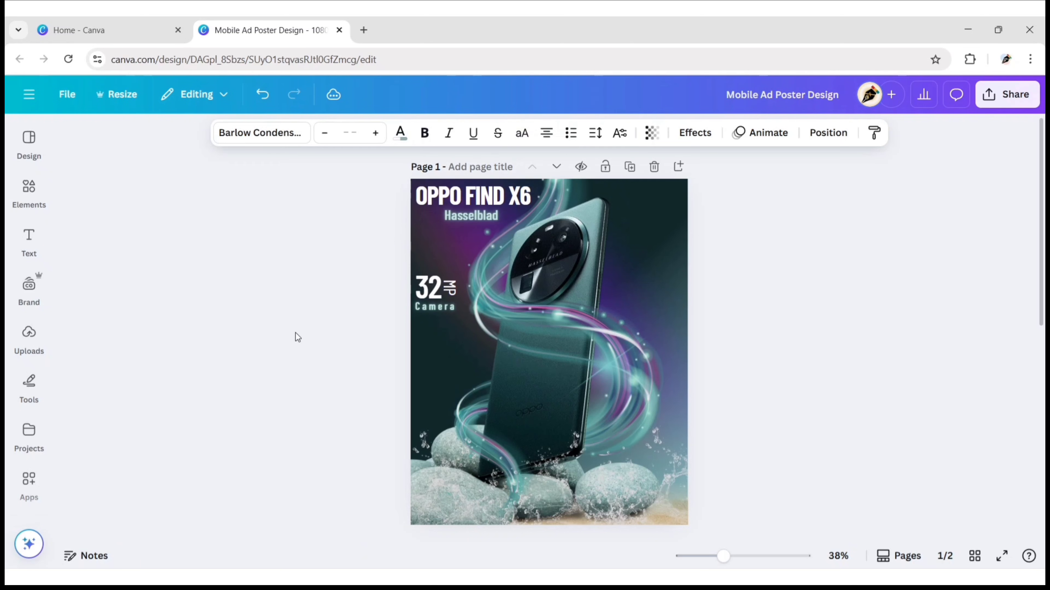
Duplicate the "32" and "MP" texts, place the copies below "Camera" and change the copied number to "8".
{"action": "left_click", "coordinate": [294, 333]}
{"action": "left_click", "coordinate": [430, 288]}
{"action": "left_click", "coordinate": [457, 291], "text": "shift"}
{"action": "key", "text": "ctrl+d"}
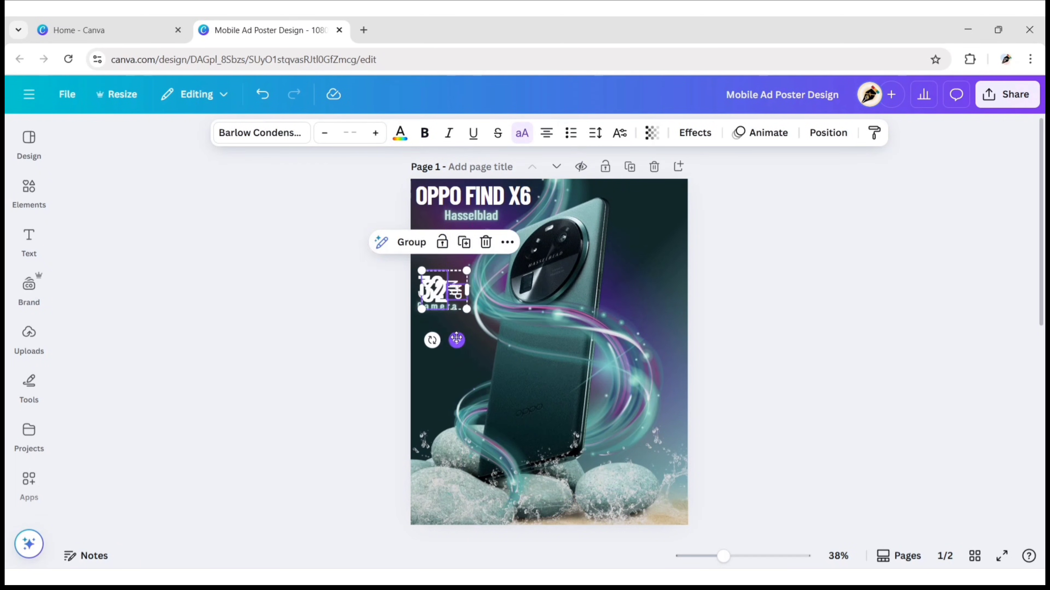
{"action": "left_click_drag", "start_coordinate": [457, 341], "coordinate": [454, 392]}
{"action": "double_click", "coordinate": [431, 349]}
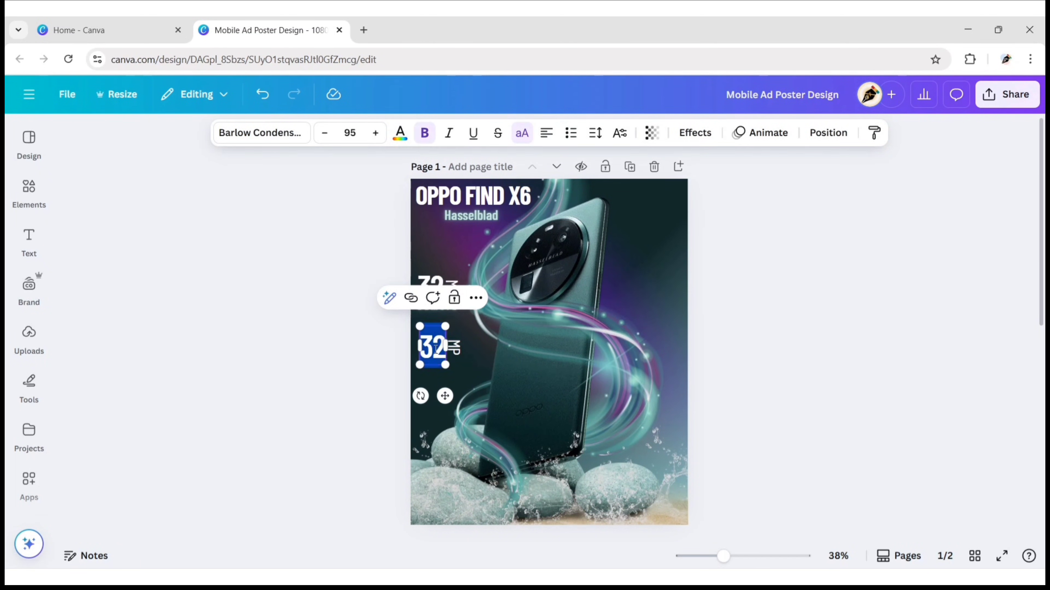
{"action": "type", "text": "8"}
Change the copied "MP" to "GB", set its rotation to 0° and place it directly beside the "8".
{"action": "double_click", "coordinate": [454, 347]}
{"action": "left_click", "coordinate": [828, 132]}
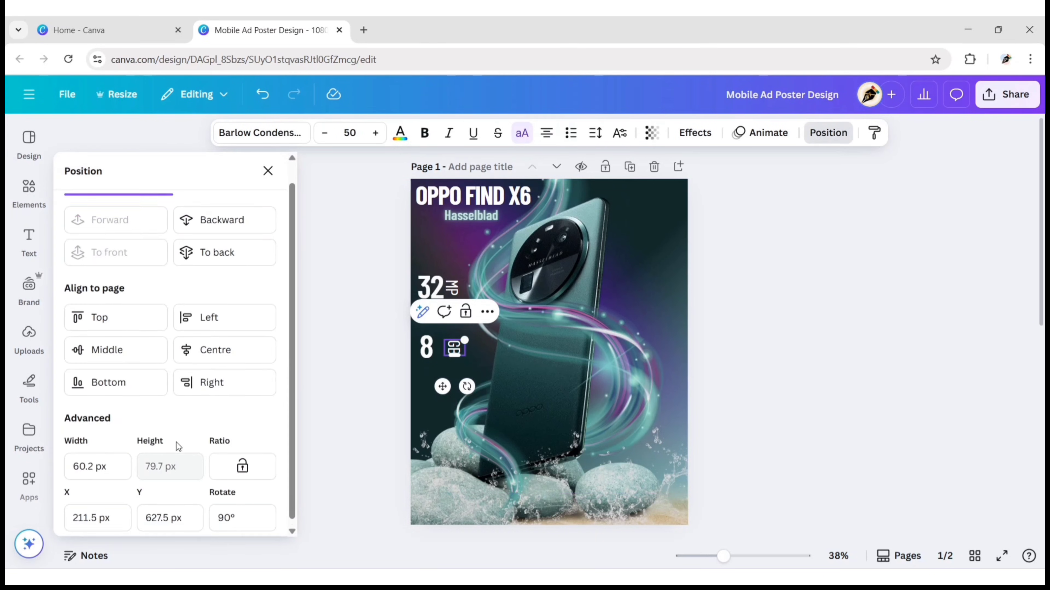
{"action": "left_click", "coordinate": [241, 514]}
{"action": "type", "text": "0"}
{"action": "key", "text": "Return"}
{"action": "left_click_drag", "start_coordinate": [450, 385], "coordinate": [459, 393]}
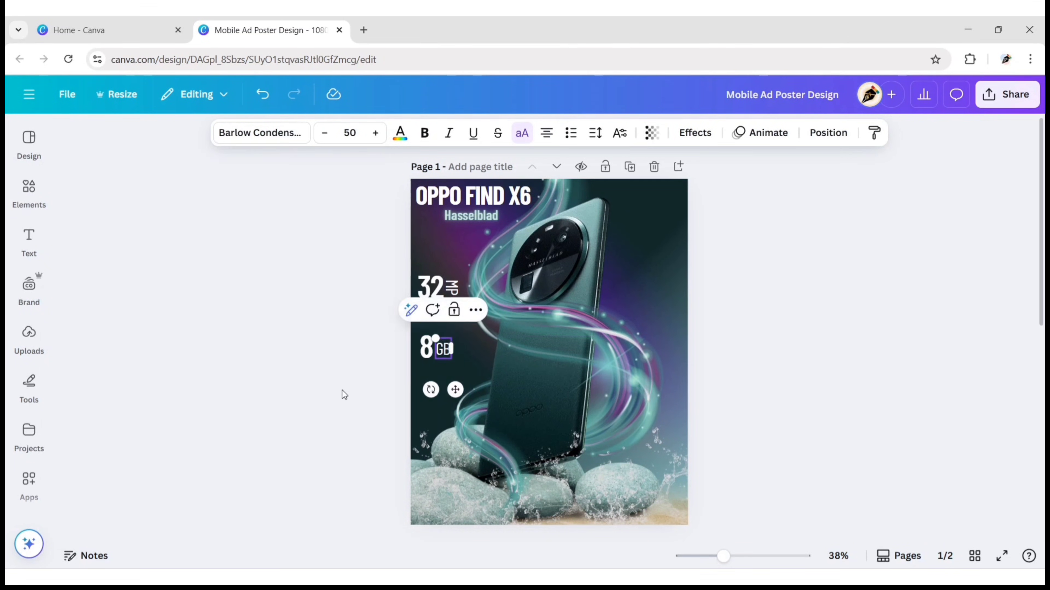
{"action": "left_click", "coordinate": [344, 395]}
Duplicate the "8" and "GB" texts below the originals, change the copied number to "128" and move its "GB" beside it.
{"action": "left_click", "coordinate": [426, 348]}
{"action": "left_click", "coordinate": [443, 350], "text": "shift"}
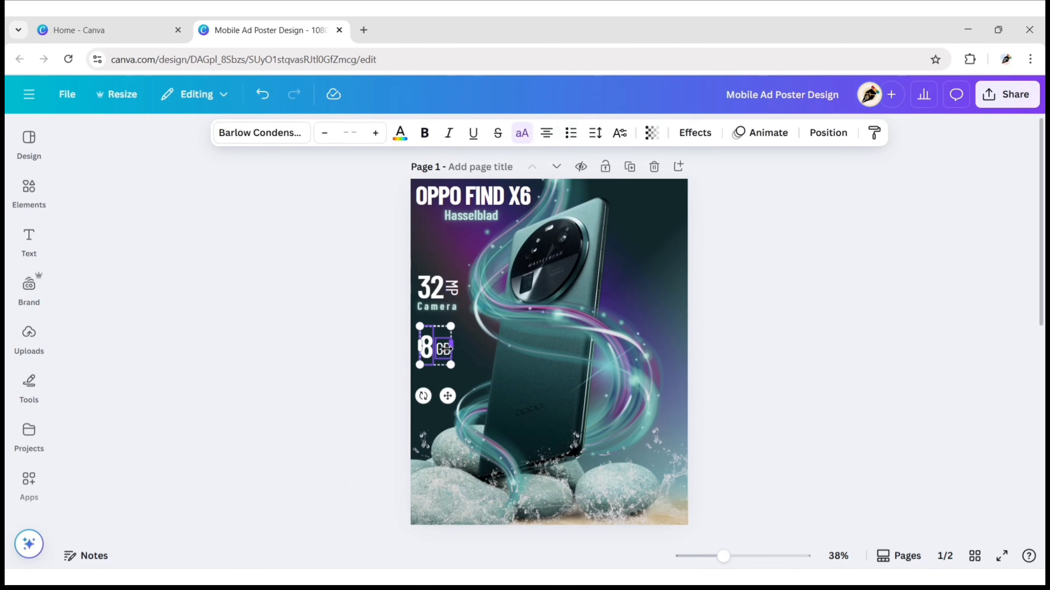
{"action": "key", "text": "ctrl+d"}
{"action": "left_click_drag", "start_coordinate": [450, 394], "coordinate": [448, 423]}
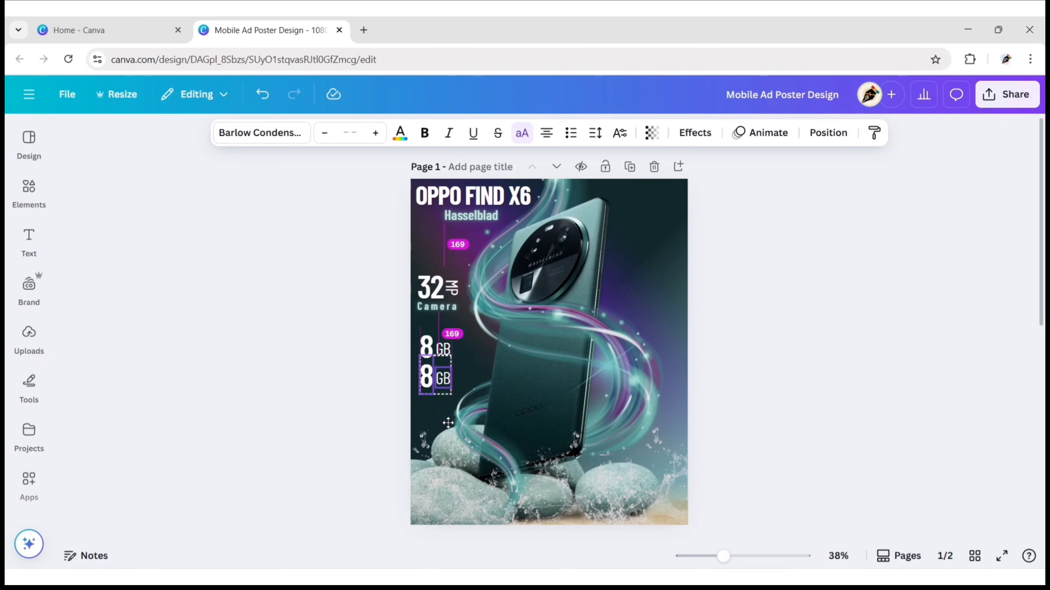
{"action": "type", "text": "128"}
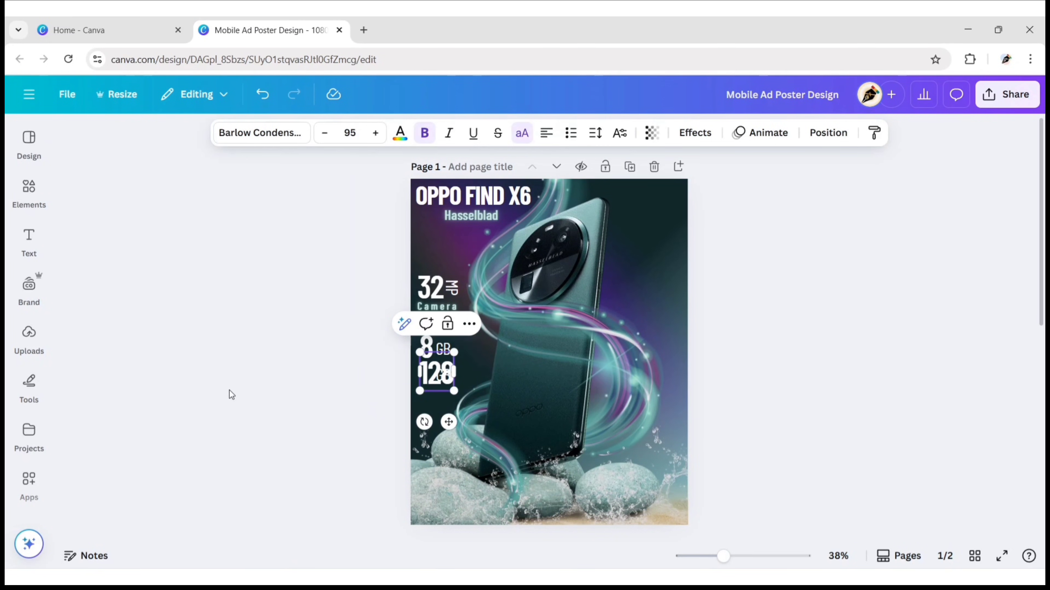
{"action": "left_click", "coordinate": [232, 395]}
{"action": "left_click", "coordinate": [459, 371]}
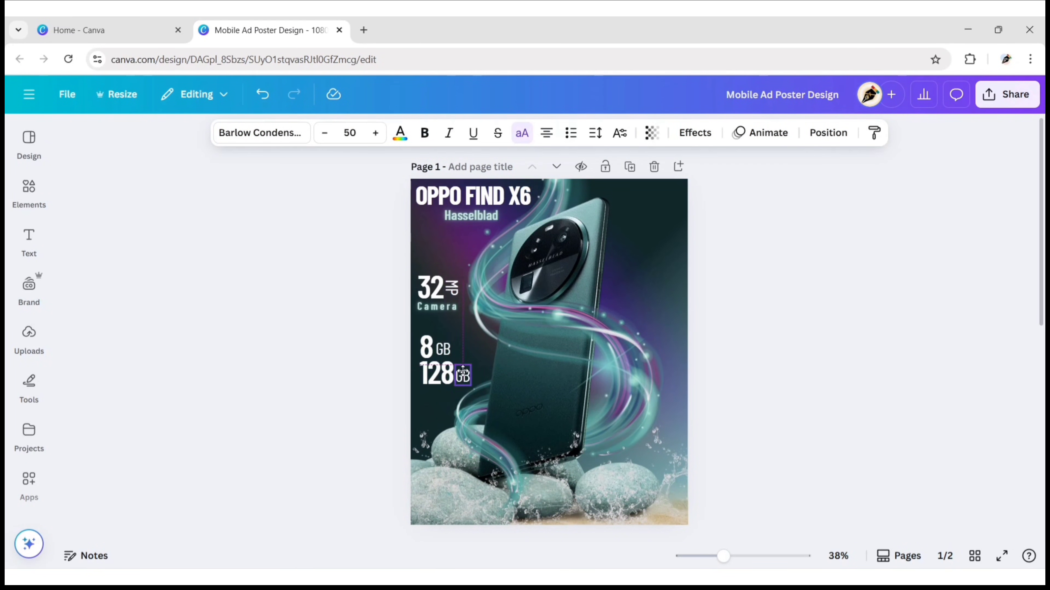
{"action": "left_click", "coordinate": [329, 371]}
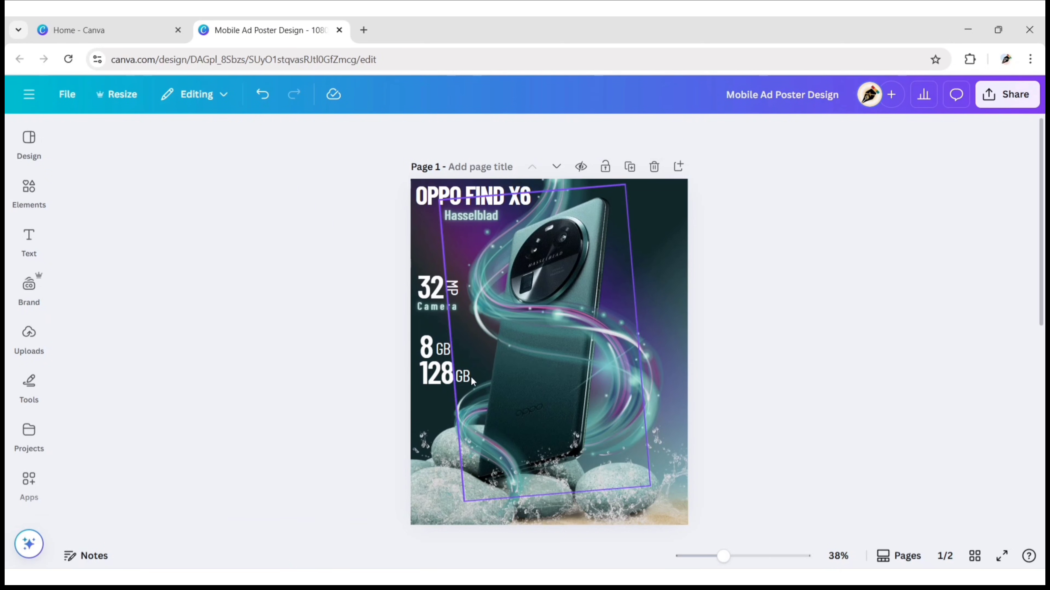
{"action": "left_click", "coordinate": [463, 376]}
{"action": "left_click", "coordinate": [379, 376]}
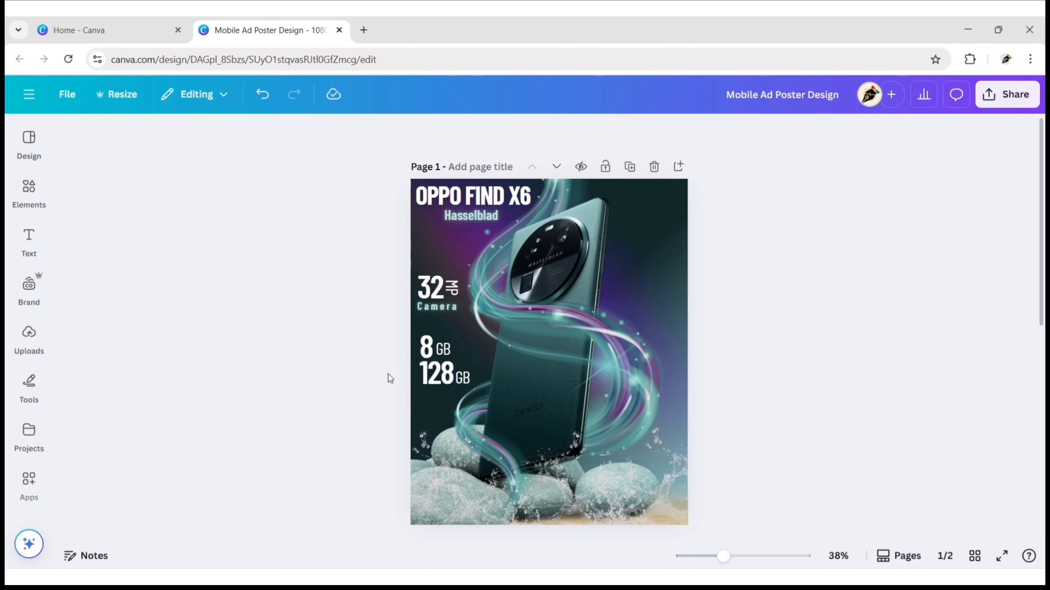
Place a copy of the "32", "MP" and "Camera" texts to the right of the phone and change its number to "5000".
{"action": "left_click", "coordinate": [434, 288]}
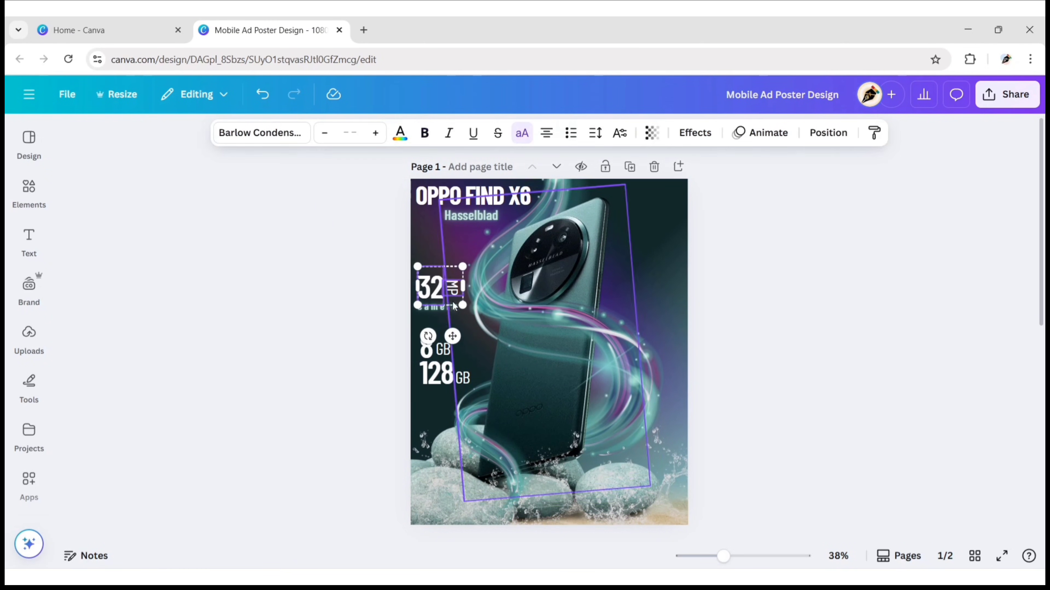
{"action": "left_click_drag", "start_coordinate": [435, 288], "coordinate": [634, 279]}
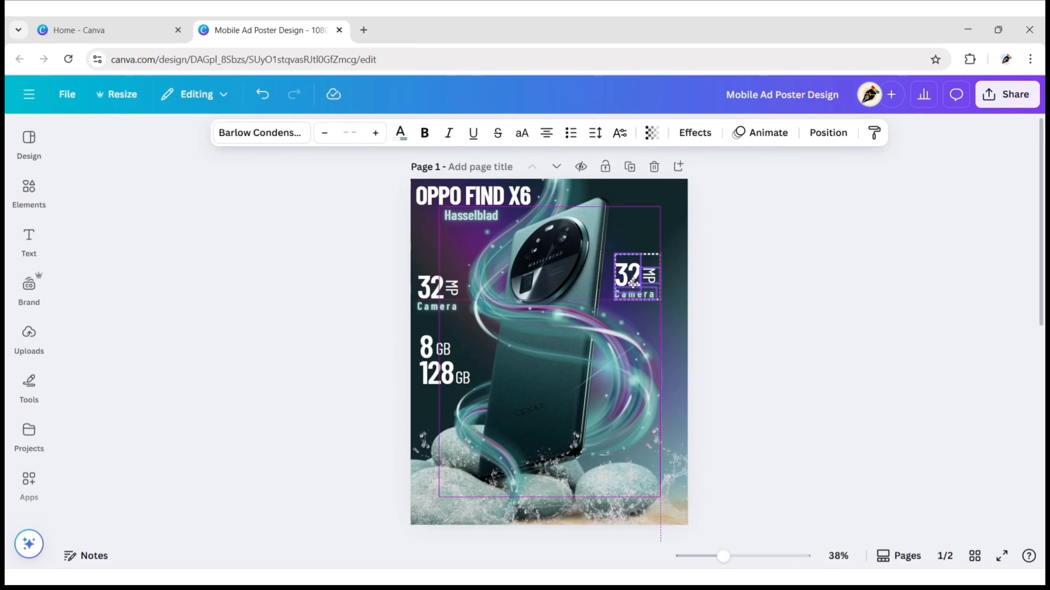
{"action": "left_click", "coordinate": [783, 294]}
{"action": "double_click", "coordinate": [629, 283]}
{"action": "type", "text": "5000"}
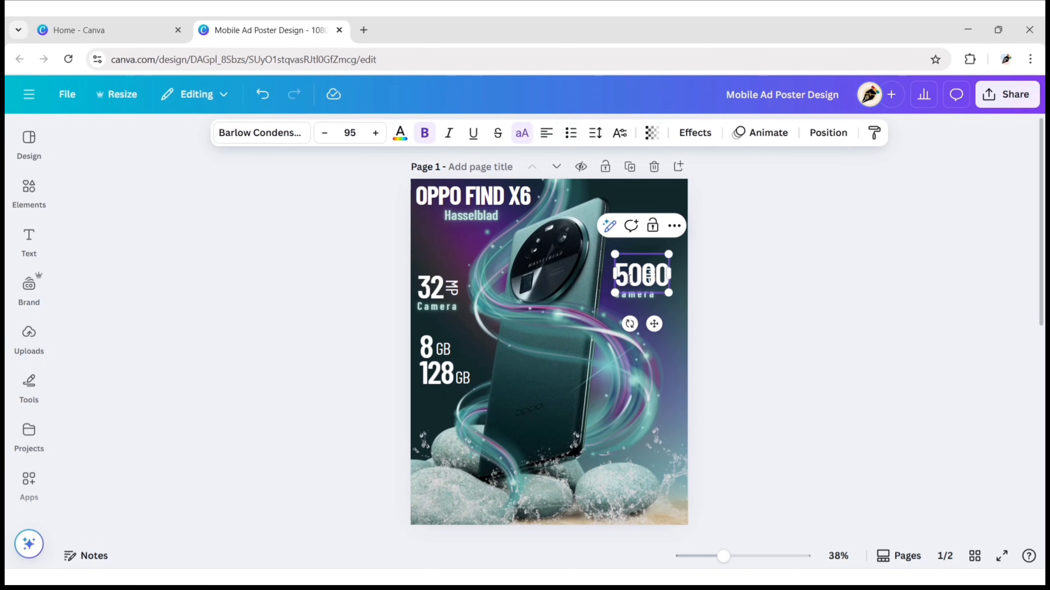
{"action": "left_click", "coordinate": [258, 272]}
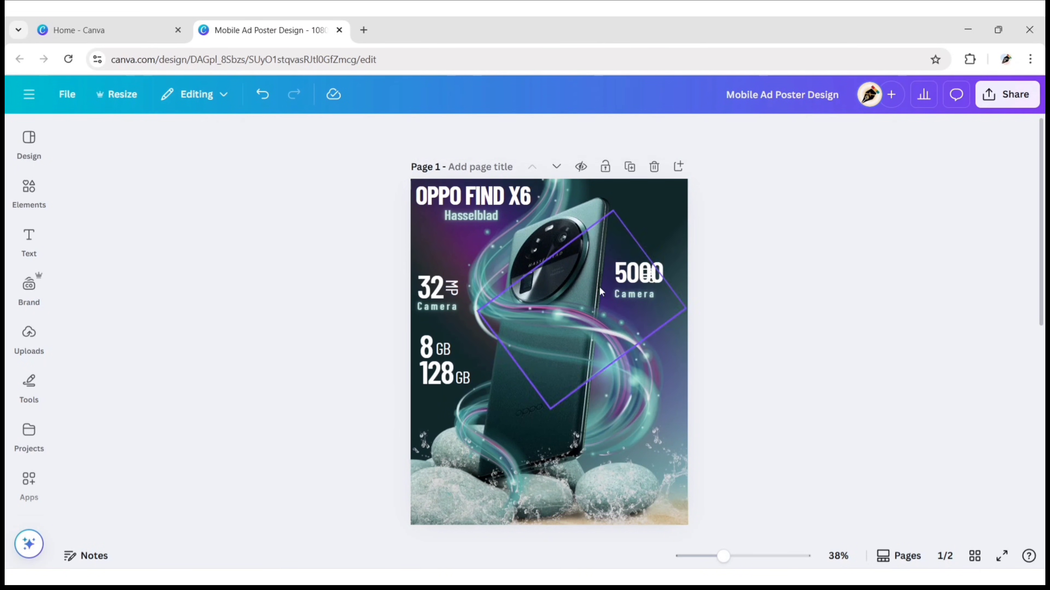
Move the copied "MP" to the right of "5000", turn off its uppercase formatting and change it to "mAh".
{"action": "double_click", "coordinate": [673, 273]}
{"action": "left_click", "coordinate": [753, 261]}
{"action": "left_click", "coordinate": [678, 281]}
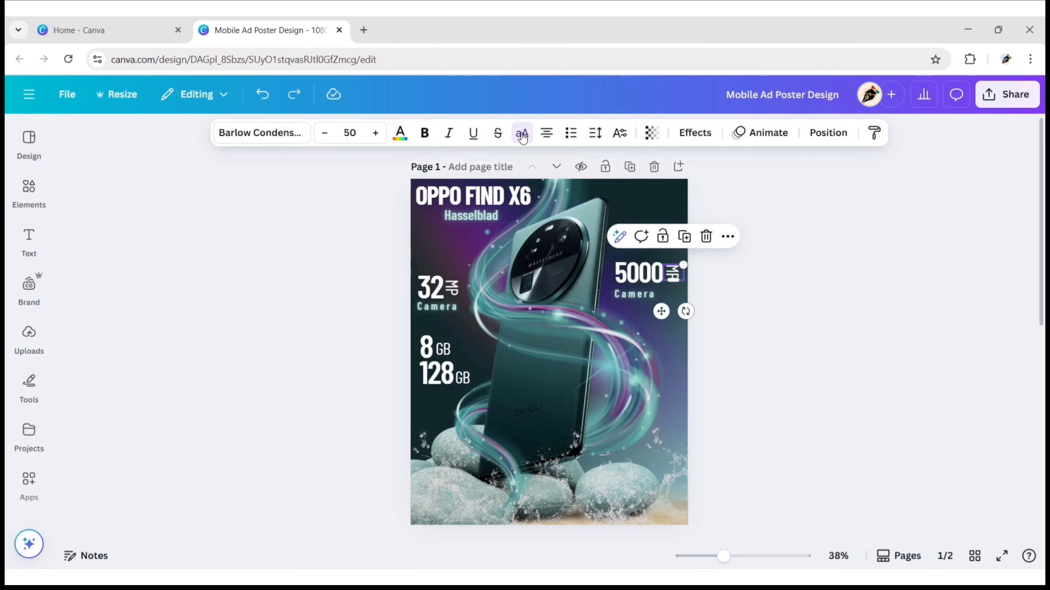
{"action": "key", "text": "ctrl+z"}
{"action": "left_click", "coordinate": [722, 286]}
{"action": "left_click", "coordinate": [673, 283]}
{"action": "left_click_drag", "start_coordinate": [673, 283], "coordinate": [669, 287]}
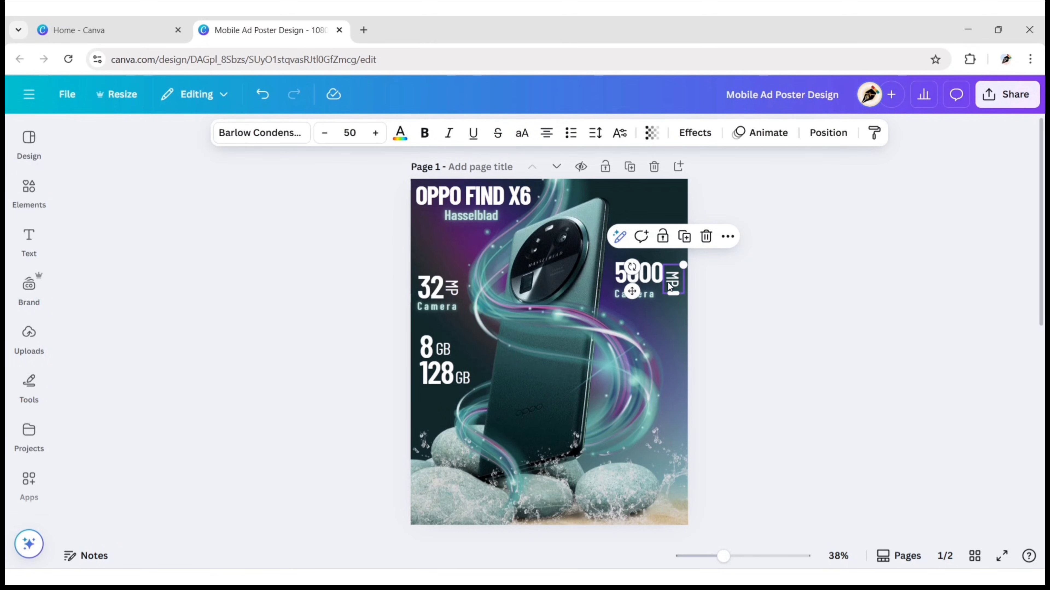
{"action": "type", "text": "mAh"}
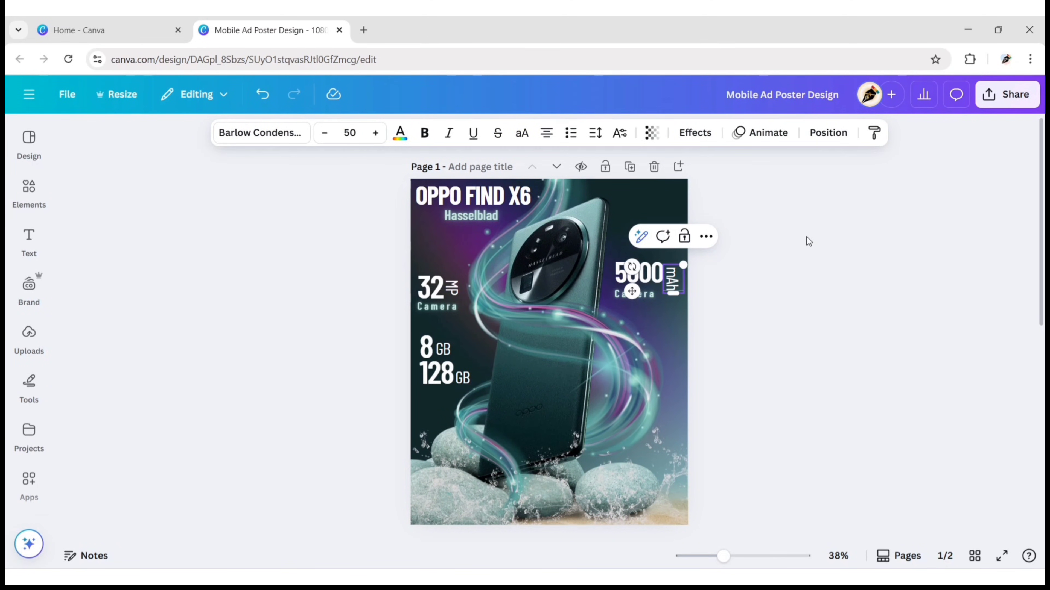
Set the "mAh" text's font size to 35.
{"action": "left_click", "coordinate": [353, 136]}
{"action": "type", "text": "35"}
{"action": "key", "text": "Return"}
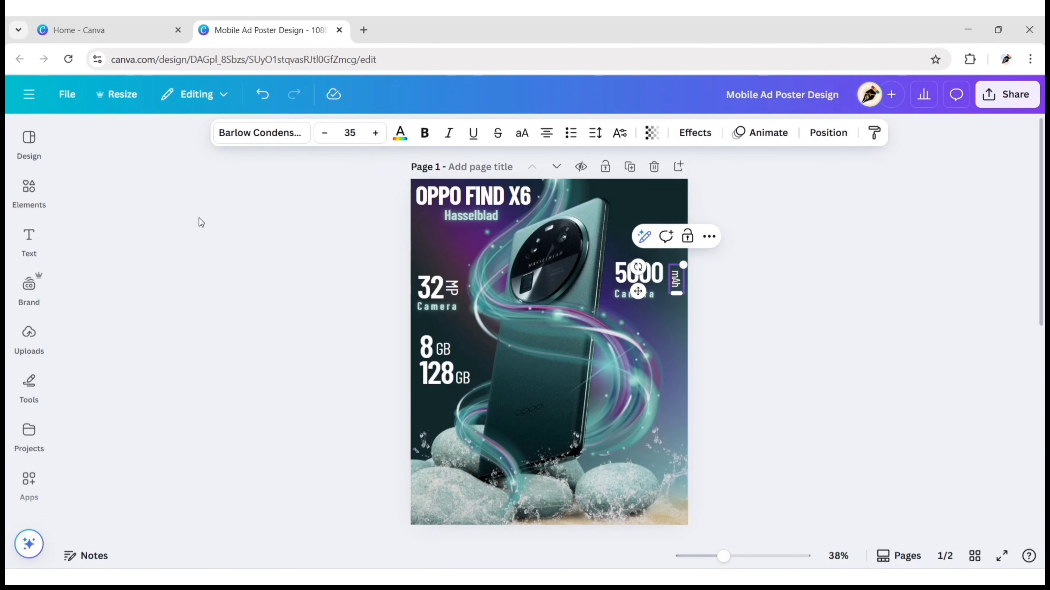
Replace "Camera" under "5000" with "Battery" and set its font size to 35 and letter spacing to 400.
{"action": "double_click", "coordinate": [636, 293]}
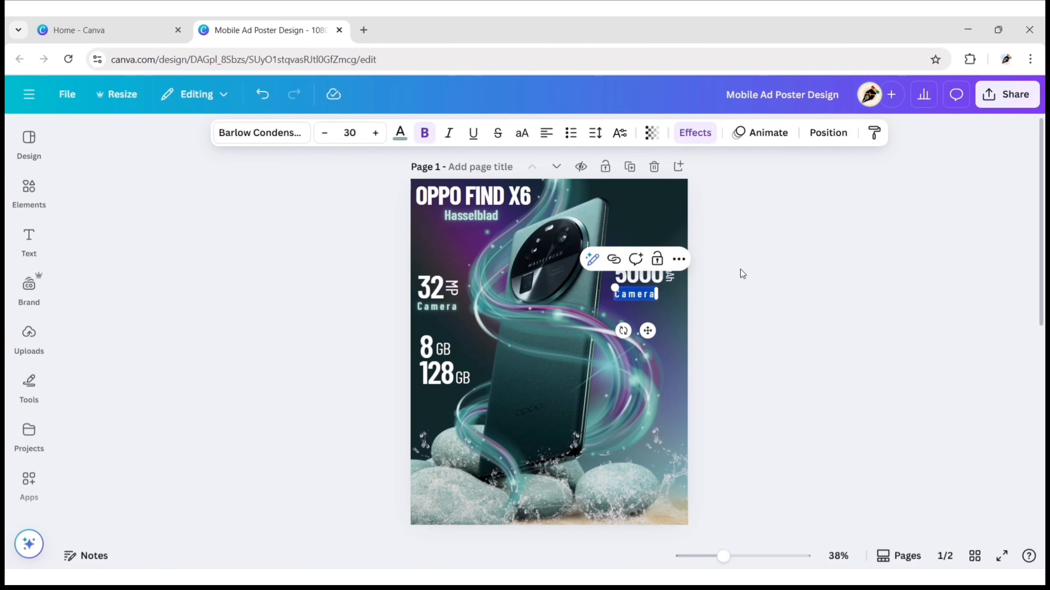
{"action": "type", "text": "Battery"}
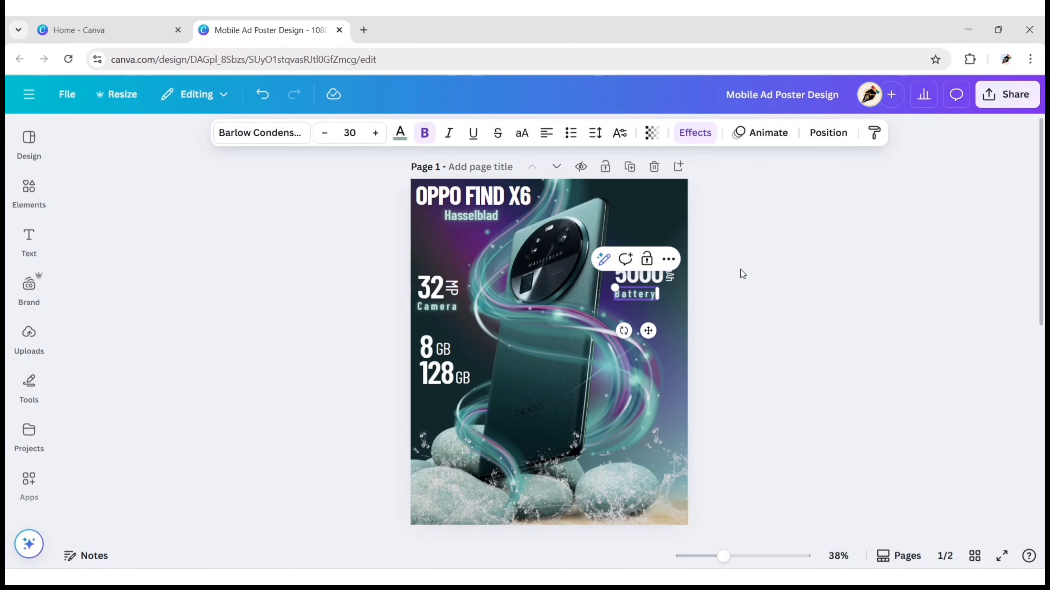
{"action": "left_click", "coordinate": [349, 132]}
{"action": "type", "text": "35"}
{"action": "key", "text": "Return"}
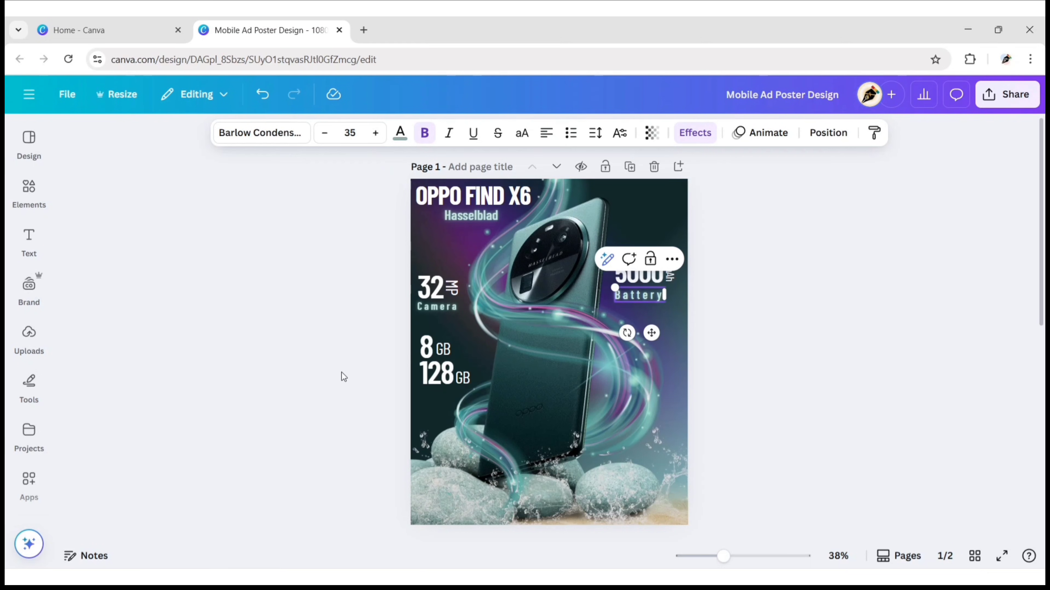
{"action": "left_click", "coordinate": [595, 132]}
{"action": "type", "text": "400"}
{"action": "key", "text": "Return"}
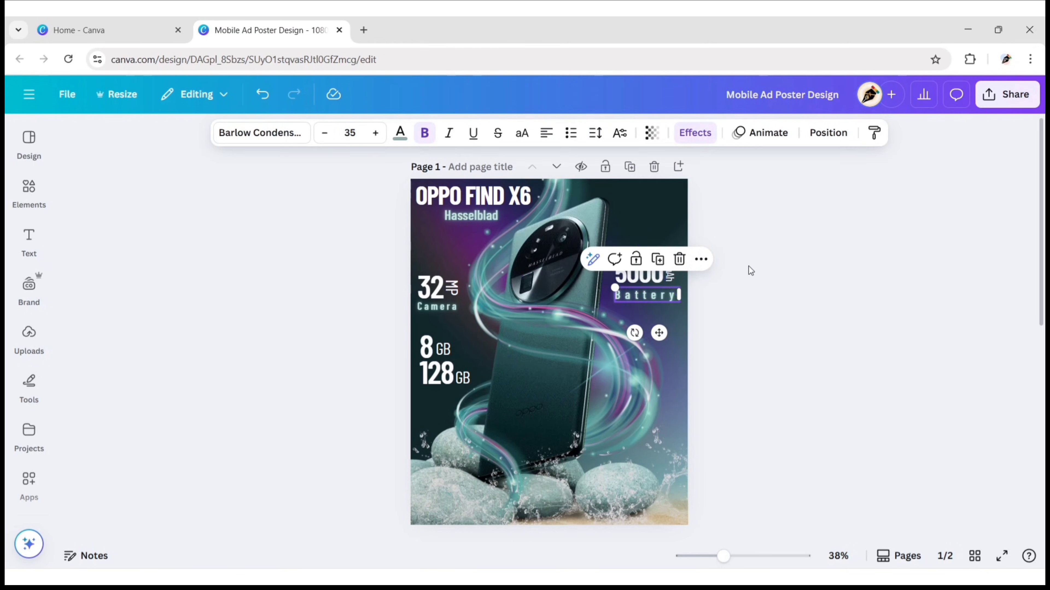
Tighten "mAh" and "Battery" around "5000" and move the three texts together slightly away from the poster's right edge.
{"action": "left_click", "coordinate": [710, 278]}
{"action": "left_click", "coordinate": [669, 277]}
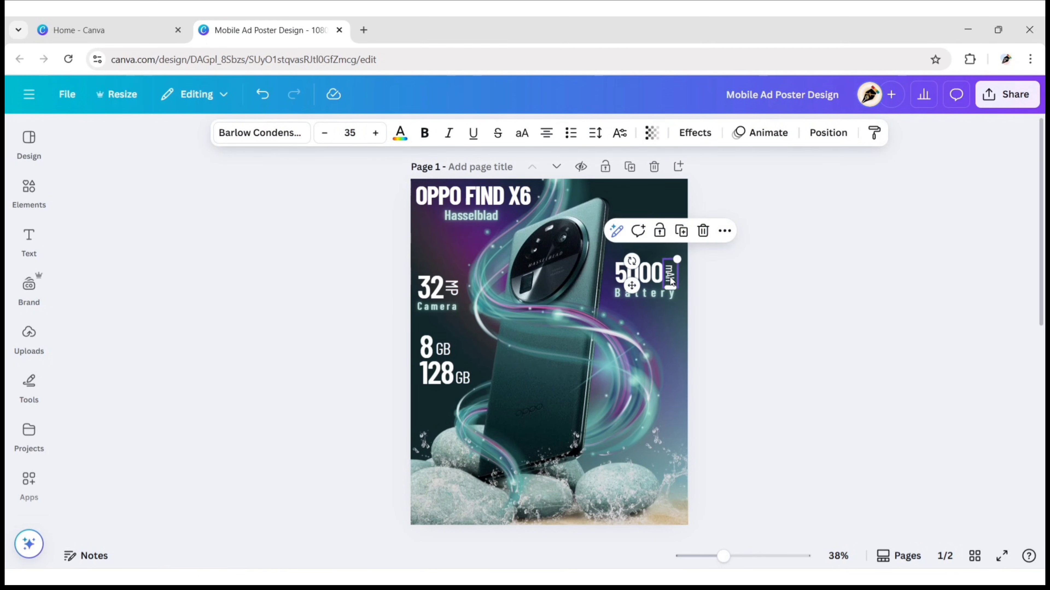
{"action": "left_click", "coordinate": [757, 283]}
{"action": "left_click", "coordinate": [652, 295]}
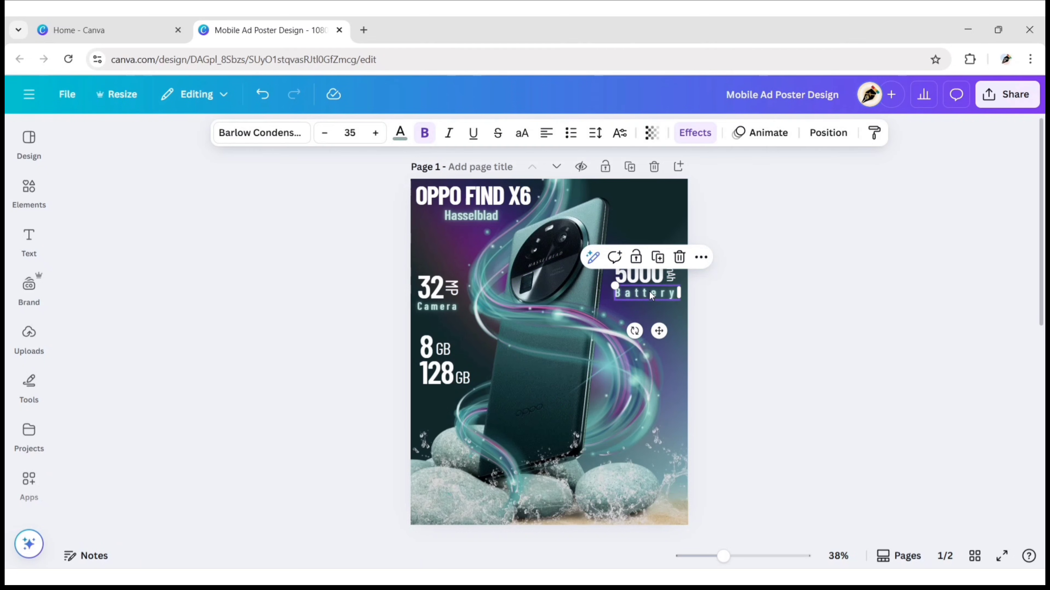
{"action": "left_click_drag", "start_coordinate": [651, 294], "coordinate": [651, 289]}
{"action": "left_click", "coordinate": [649, 273], "text": "shift"}
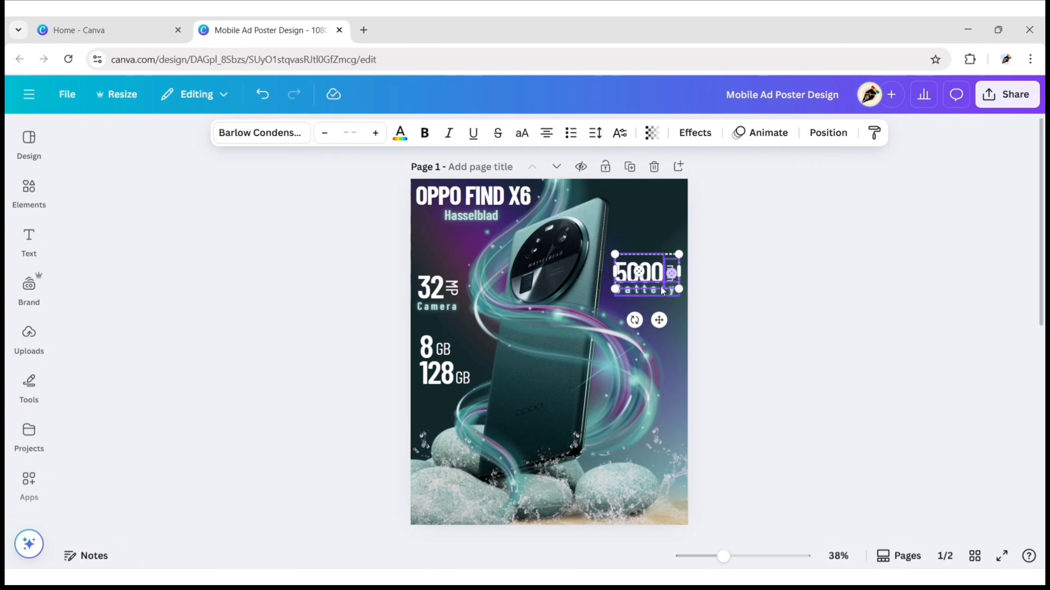
{"action": "left_click", "coordinate": [754, 263]}
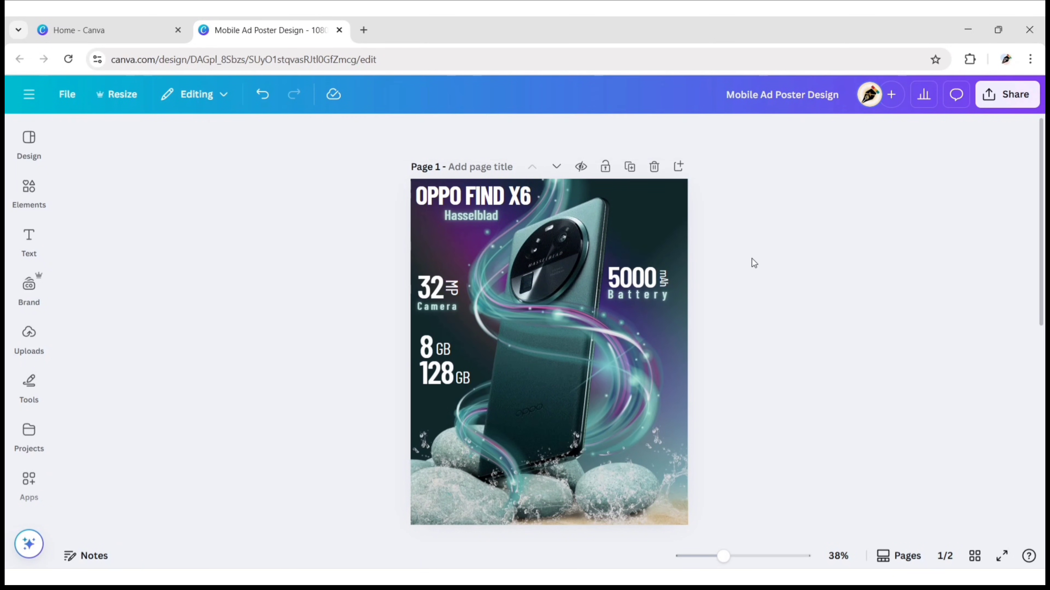
Add body text reading "Charging that can last up to 2 days*. Powerful Performance. No Hang PhoneImmersive Display. Enhanced Viewing Experience".
{"action": "left_click", "coordinate": [28, 239]}
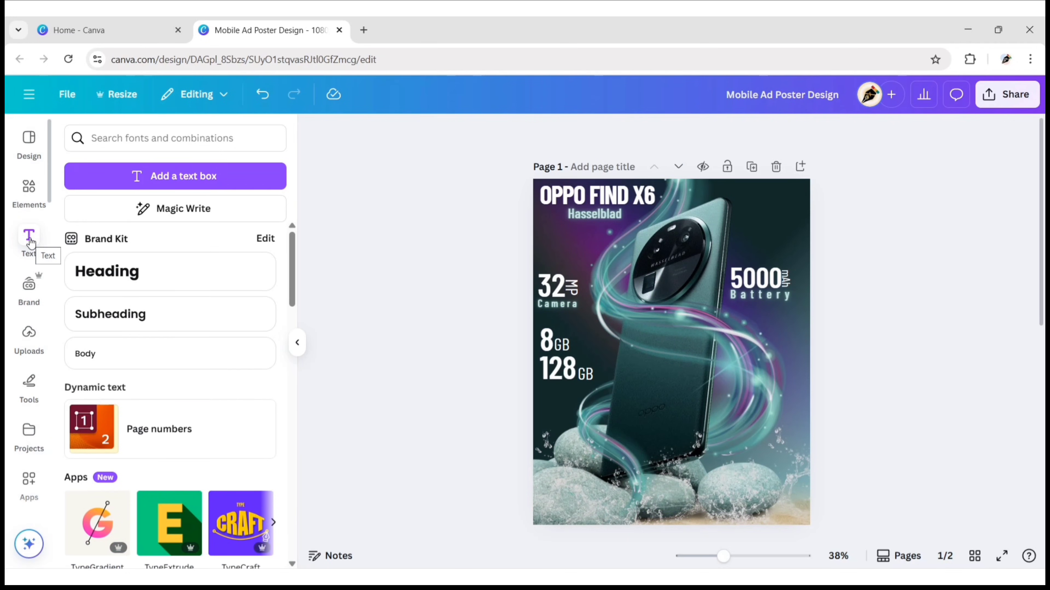
{"action": "left_click", "coordinate": [156, 362]}
{"action": "left_click", "coordinate": [297, 343]}
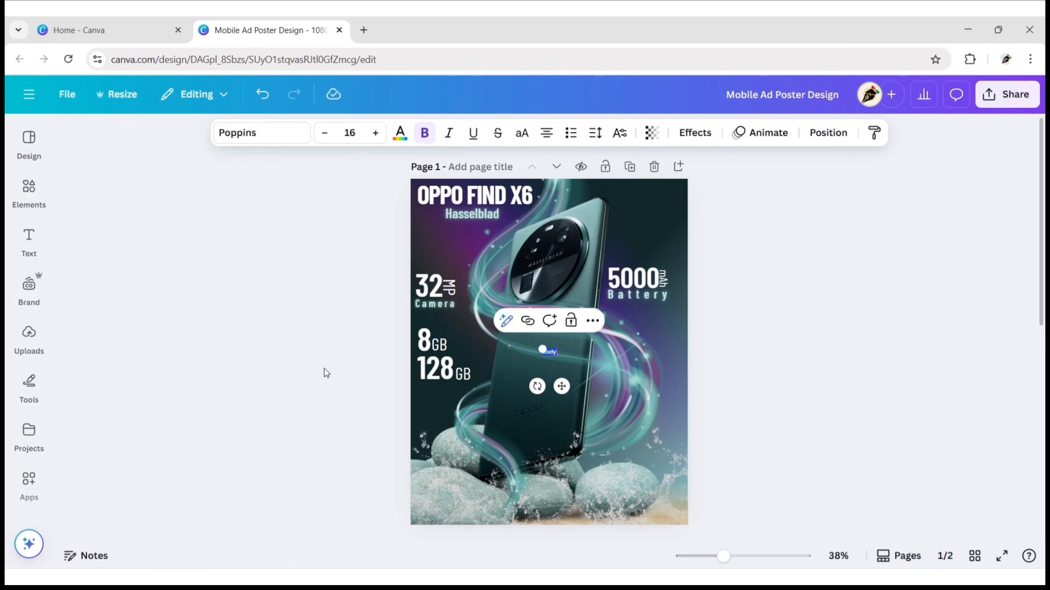
{"action": "type", "text": "Charging that can last up to 2 days*. Powerful Performance. No Hang PhoneImmersive Display. Enhanced Viewing Experience"}
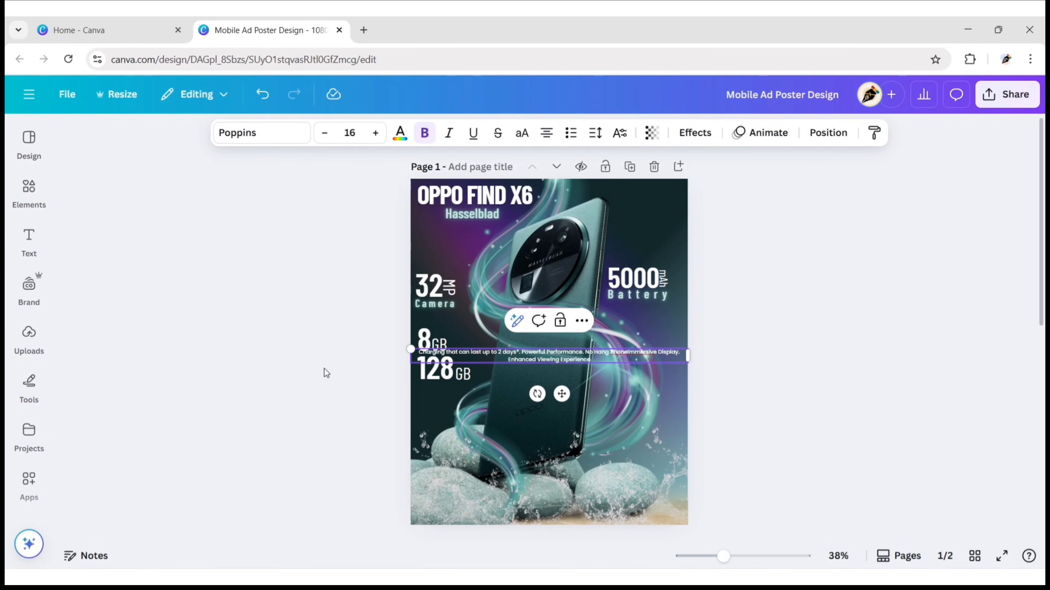
Change the body text's font to Barlow Condensed Thin and set its font size to 15.
{"action": "left_click", "coordinate": [532, 355]}
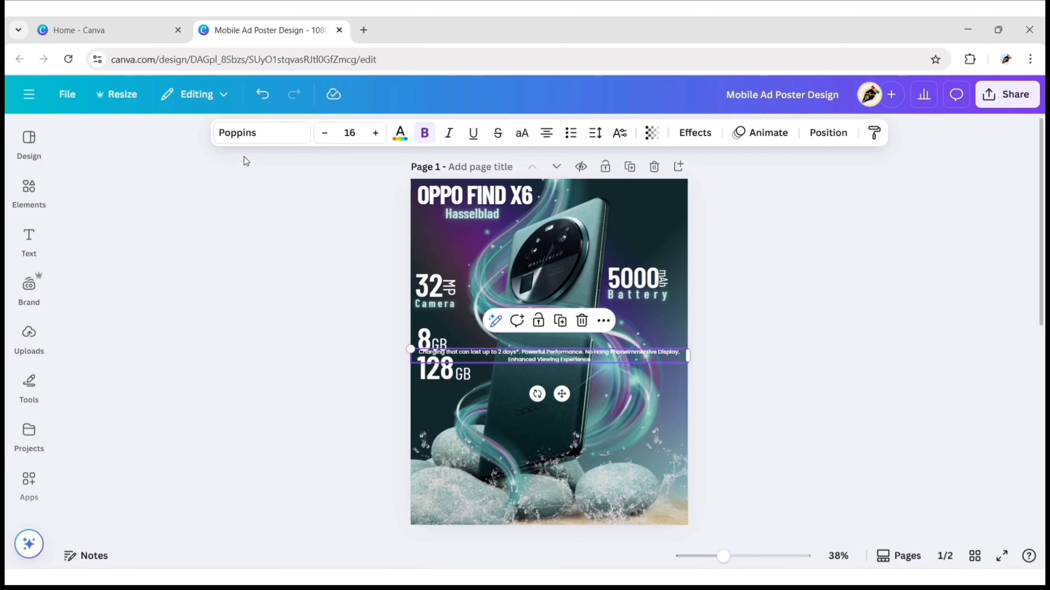
{"action": "left_click", "coordinate": [244, 133]}
{"action": "left_click", "coordinate": [80, 335]}
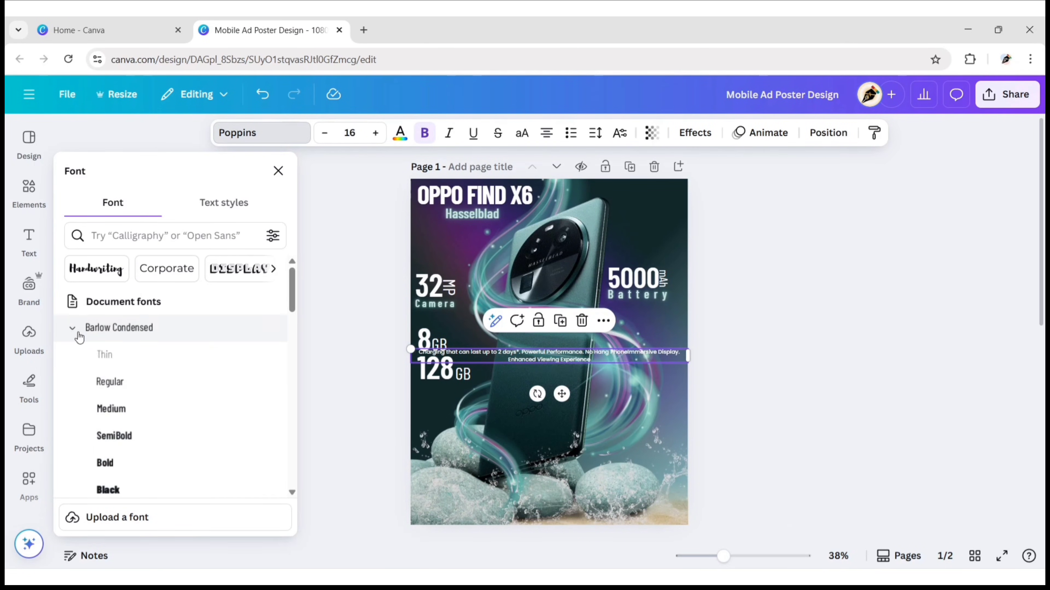
{"action": "left_click", "coordinate": [99, 356]}
{"action": "left_click", "coordinate": [278, 171]}
{"action": "left_click", "coordinate": [350, 133]}
{"action": "type", "text": "15"}
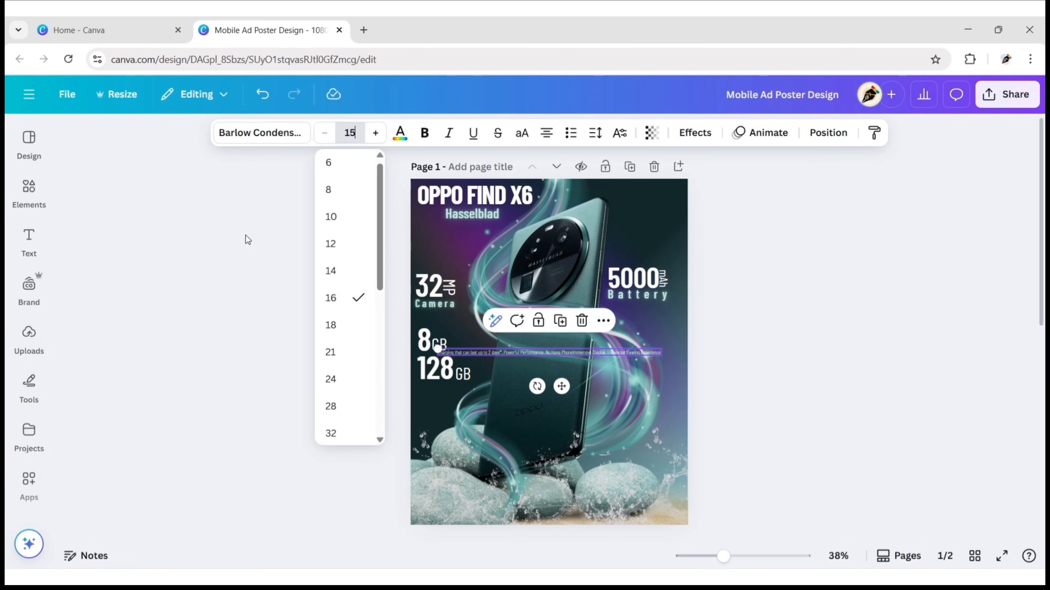
{"action": "key", "text": "Return"}
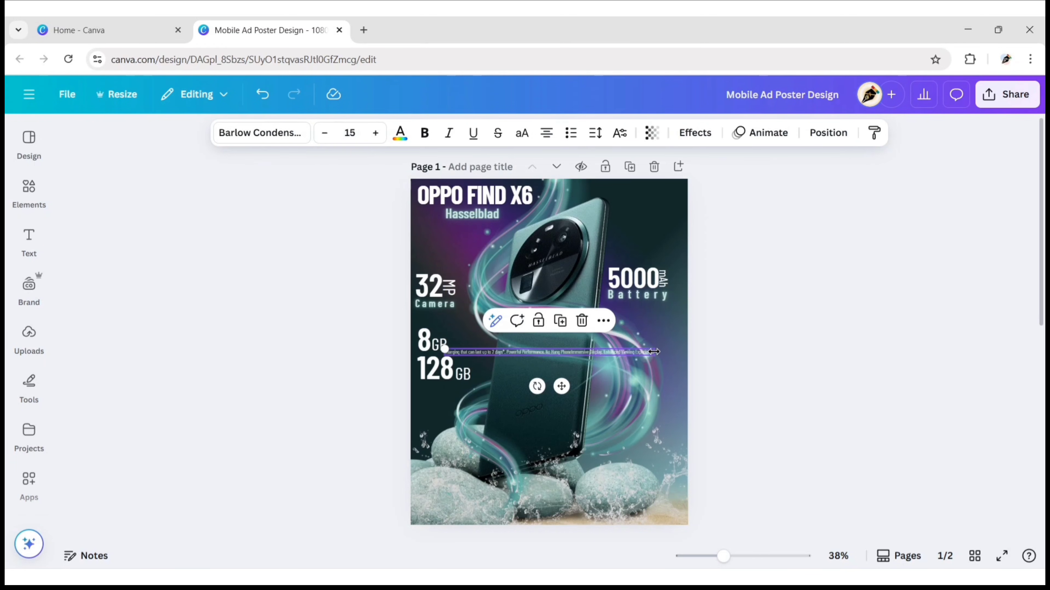
Narrow the body text to about 420 px on two lines, rotate it 90° and place it along the poster's right edge beside "5000 mAh".
{"action": "left_click_drag", "start_coordinate": [654, 352], "coordinate": [682, 249]}
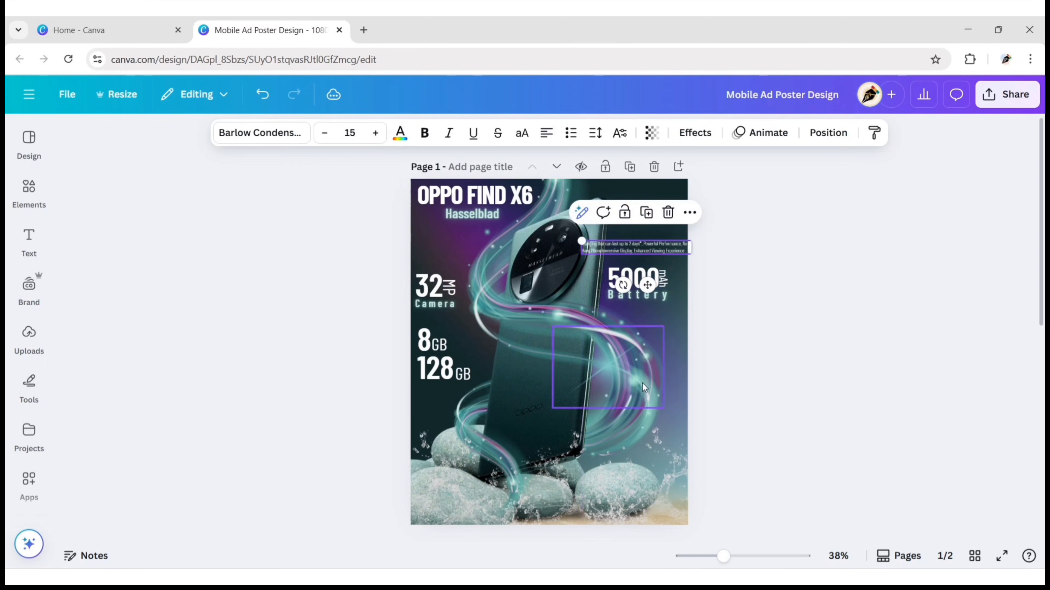
{"action": "left_click", "coordinate": [827, 132]}
{"action": "scroll", "coordinate": [238, 431], "scroll_direction": "down", "scroll_amount": 1}
{"action": "left_click", "coordinate": [222, 508]}
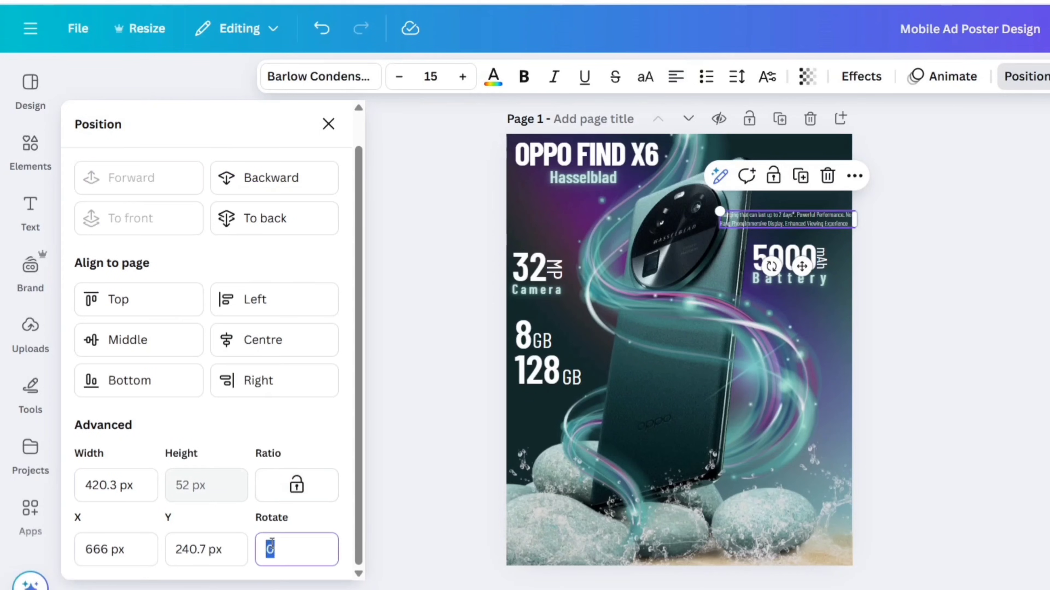
{"action": "type", "text": "90"}
{"action": "key", "text": "Return"}
{"action": "left_click", "coordinate": [323, 131]}
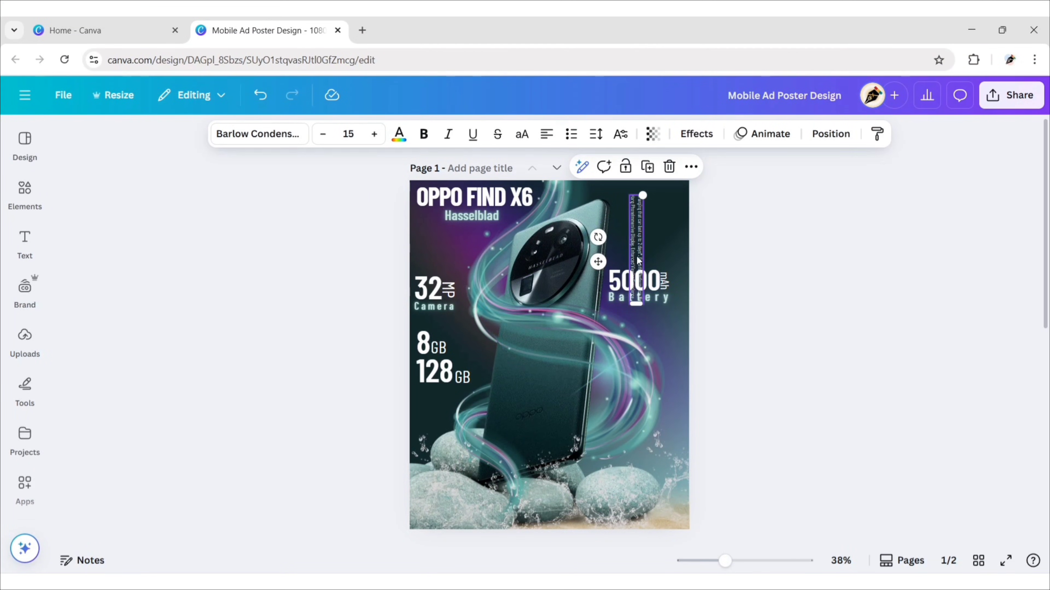
{"action": "left_click_drag", "start_coordinate": [636, 254], "coordinate": [678, 285]}
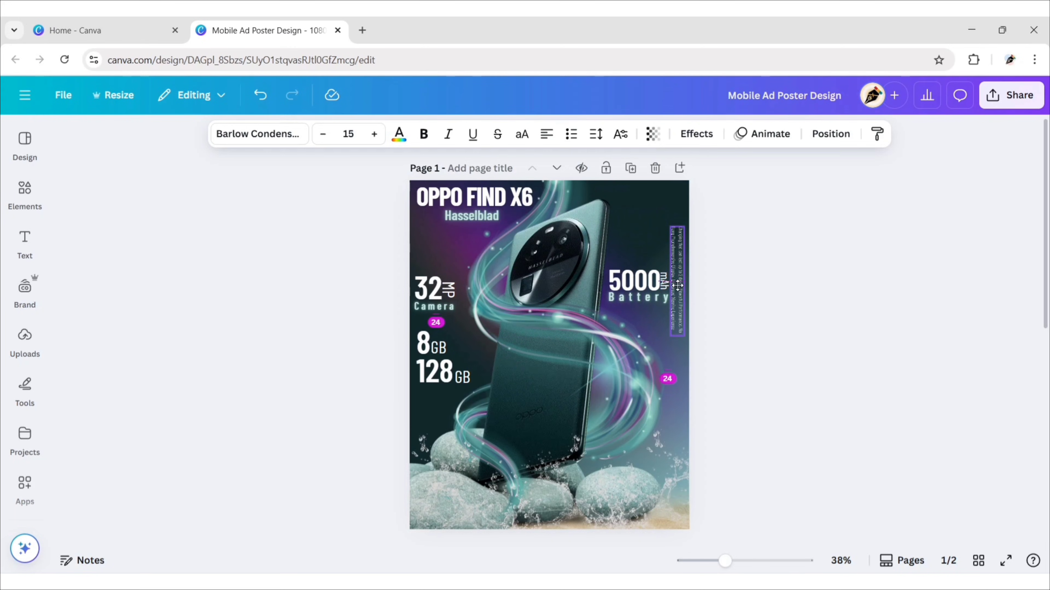
Set the vertical body text's line spacing to 1 and adjust its position along the poster's right edge.
{"action": "left_click", "coordinate": [596, 134]}
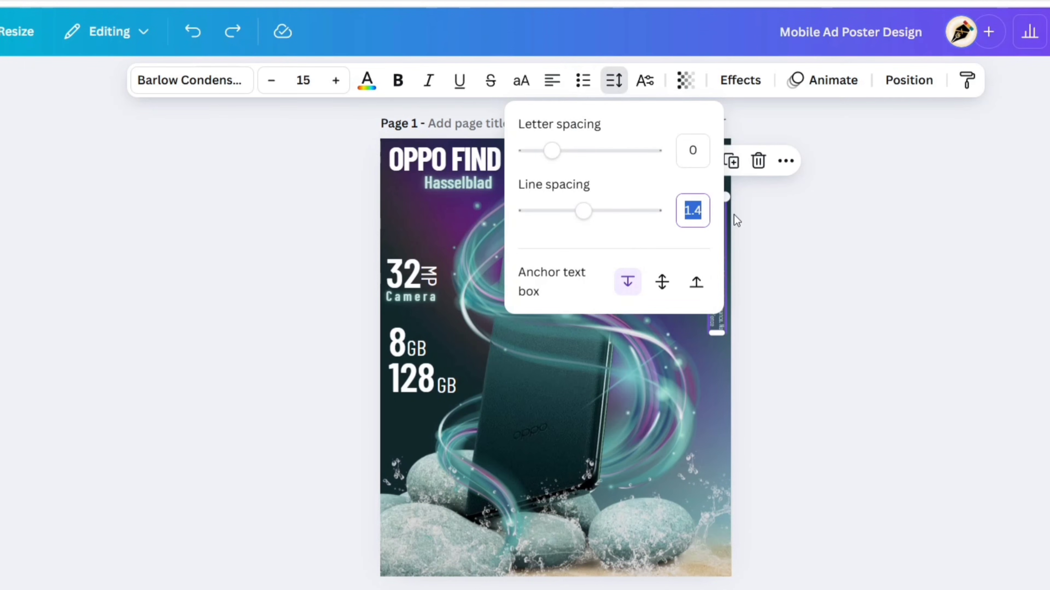
{"action": "type", "text": "1"}
{"action": "key", "text": "Return"}
{"action": "left_click_drag", "start_coordinate": [719, 269], "coordinate": [719, 266]}
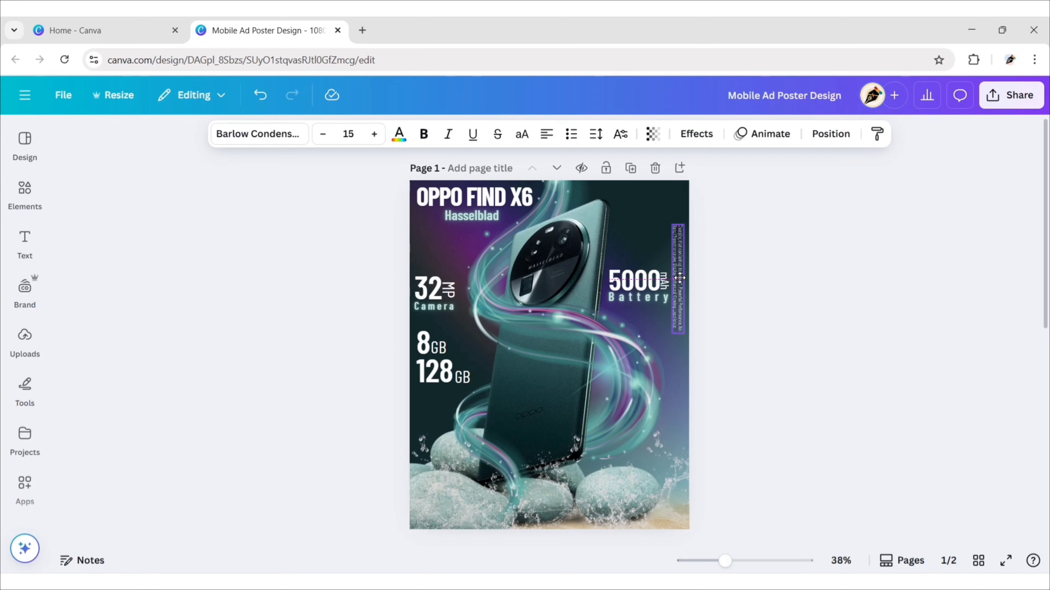
{"action": "left_click", "coordinate": [682, 283]}
{"action": "left_click", "coordinate": [742, 279]}
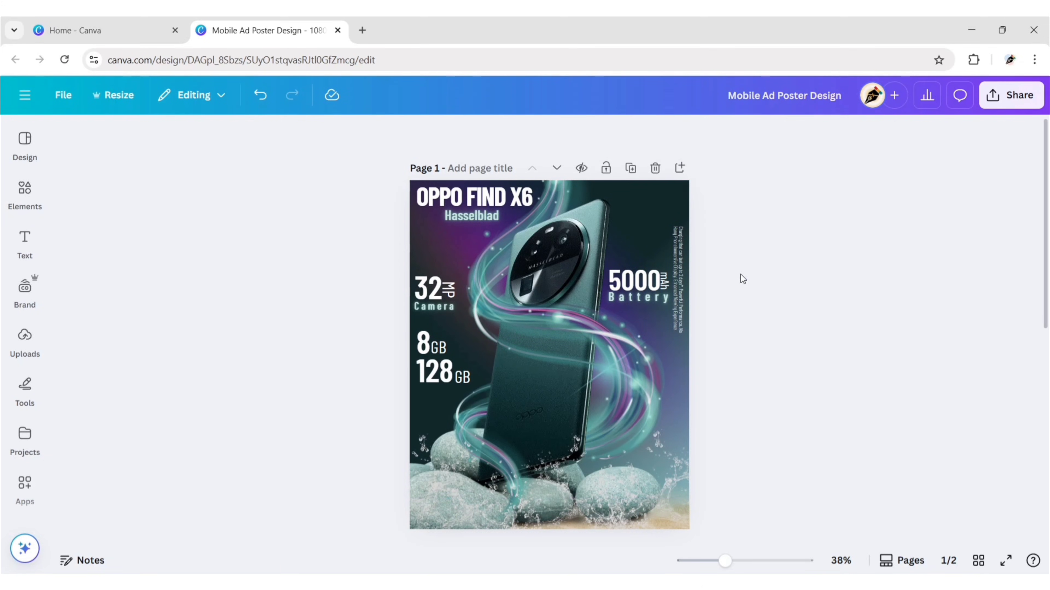